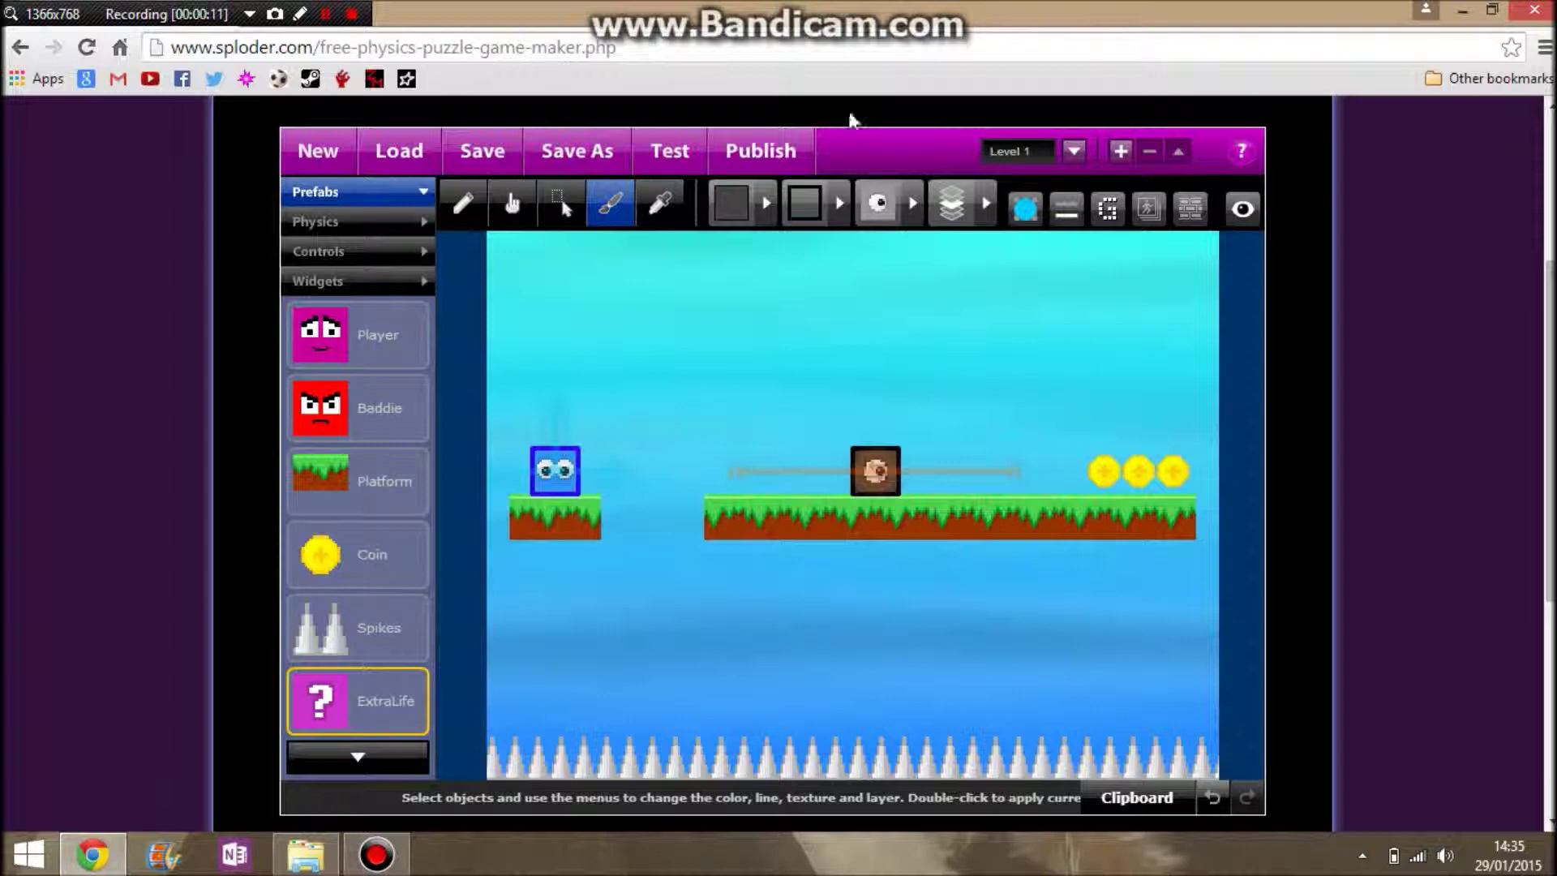
Test-play Level 1 by jumping and running right to collect all three coins, then add Level 2.
click(680, 150)
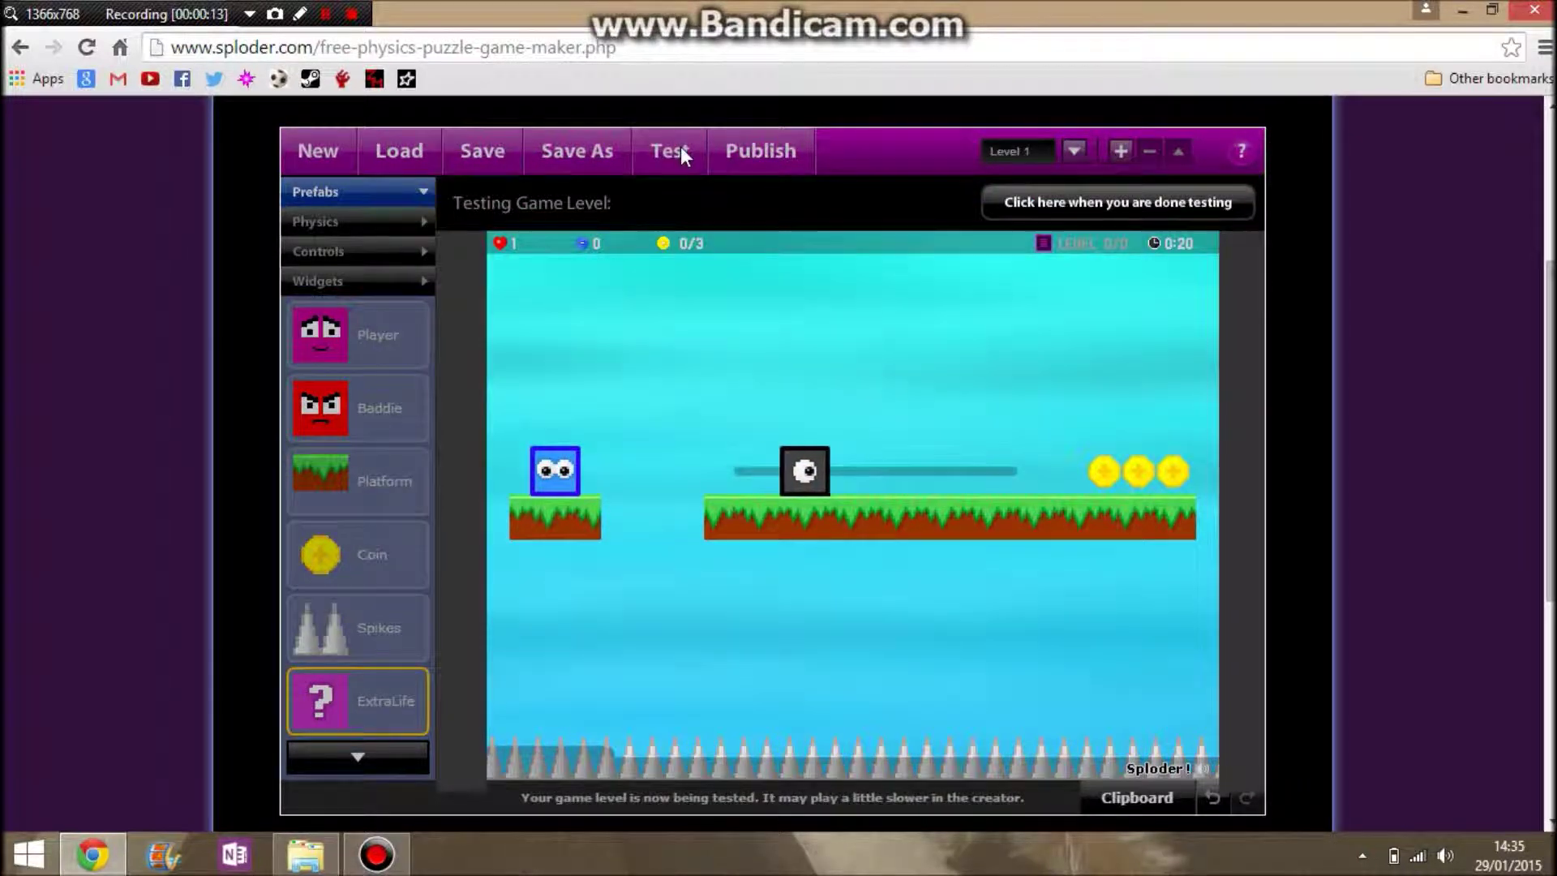
key(Up)
key(Right)
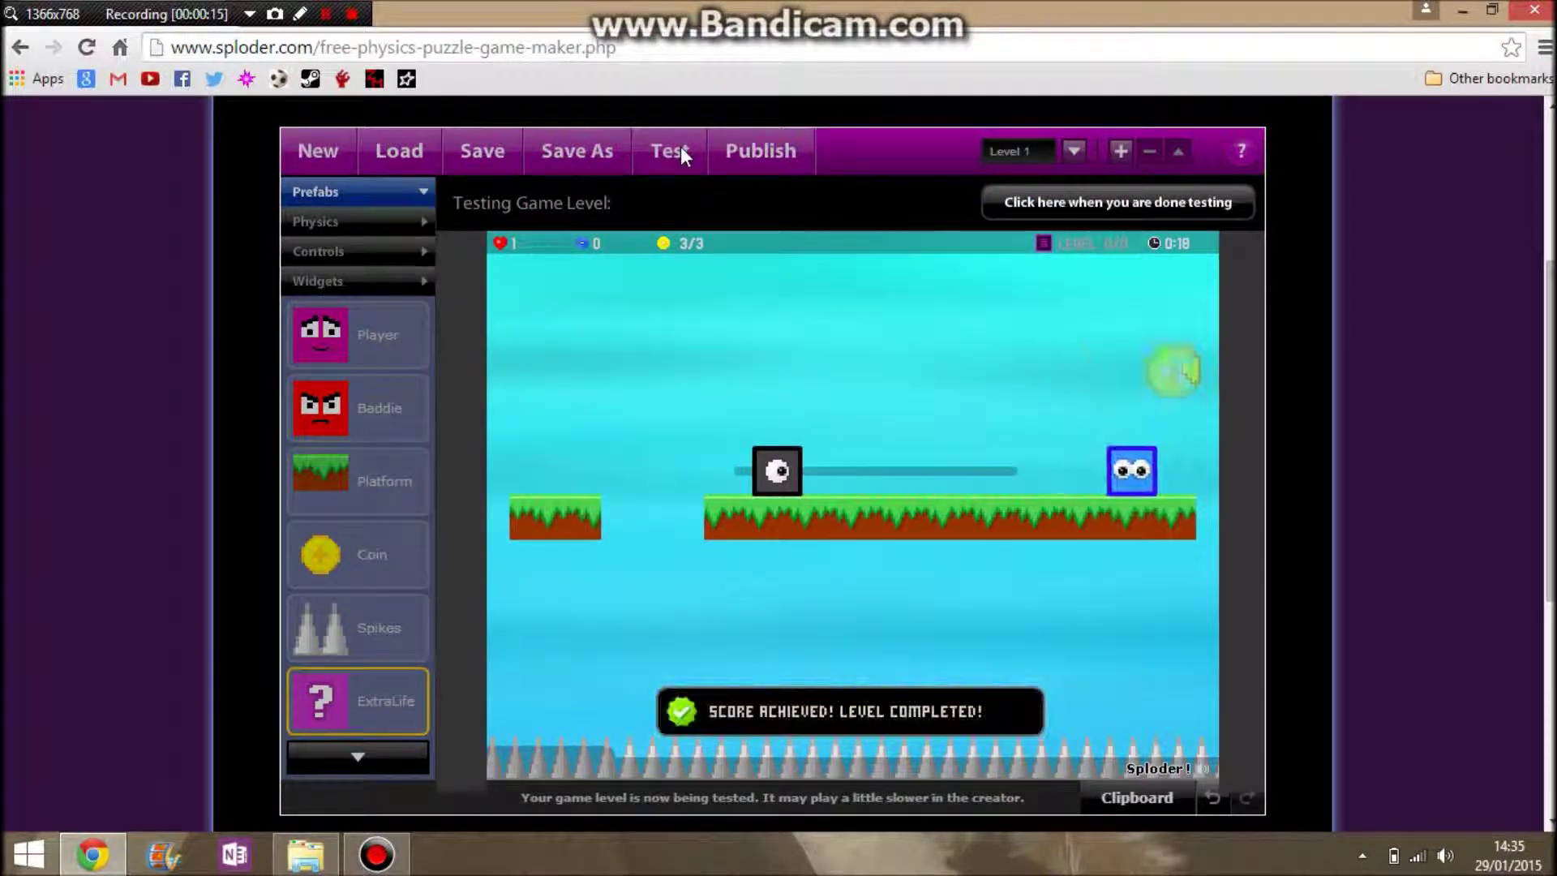
click(1014, 202)
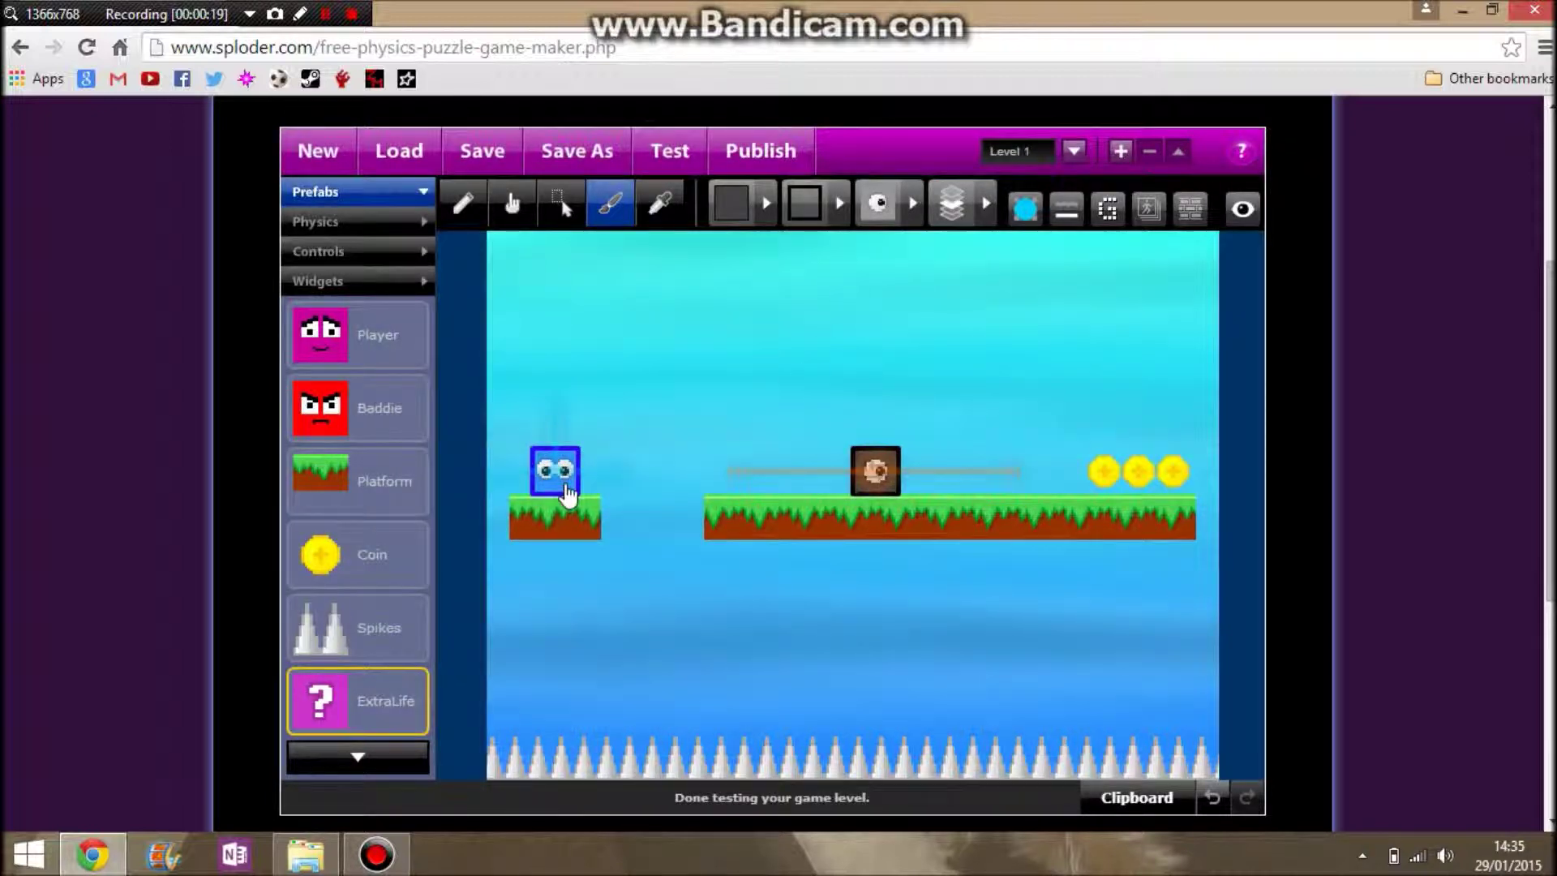
click(1108, 151)
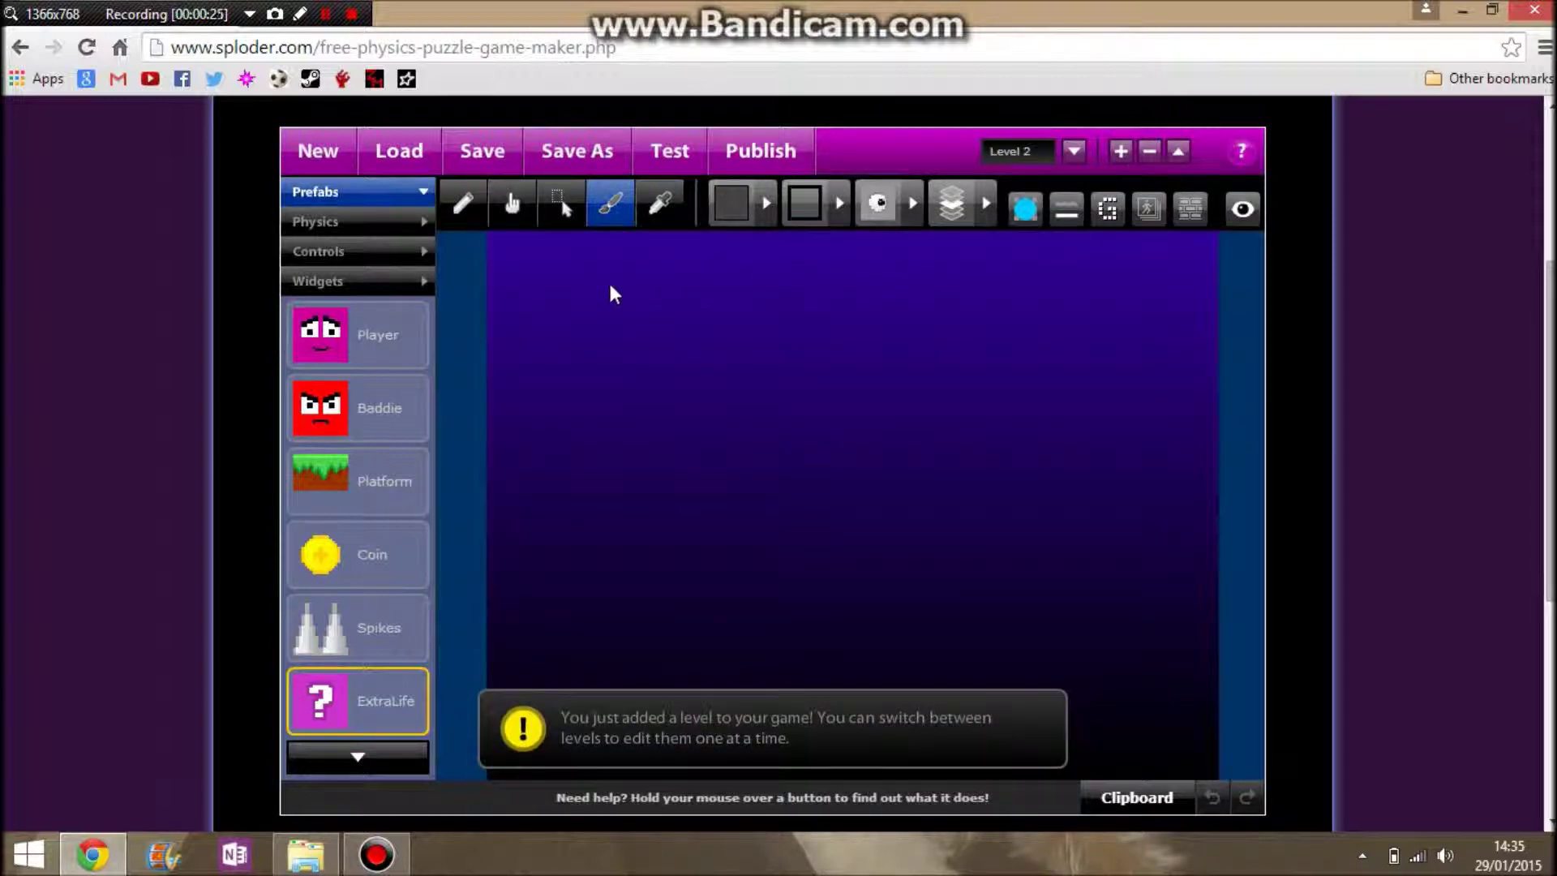
Remove Level 2 and confirm the deletion, leaving only Level 1.
click(561, 213)
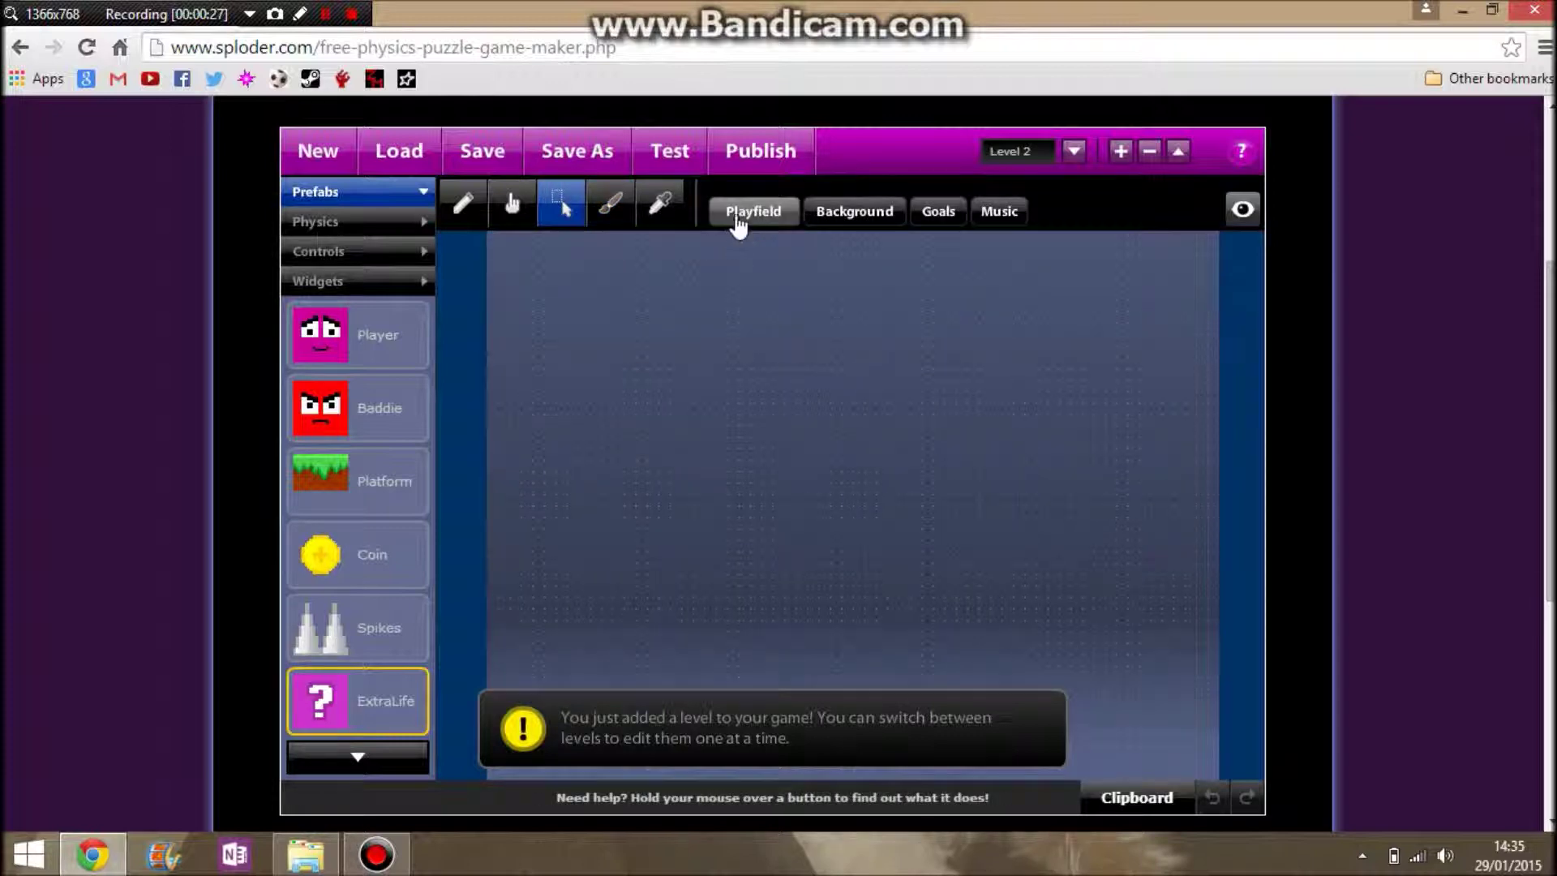
click(1149, 155)
click(816, 512)
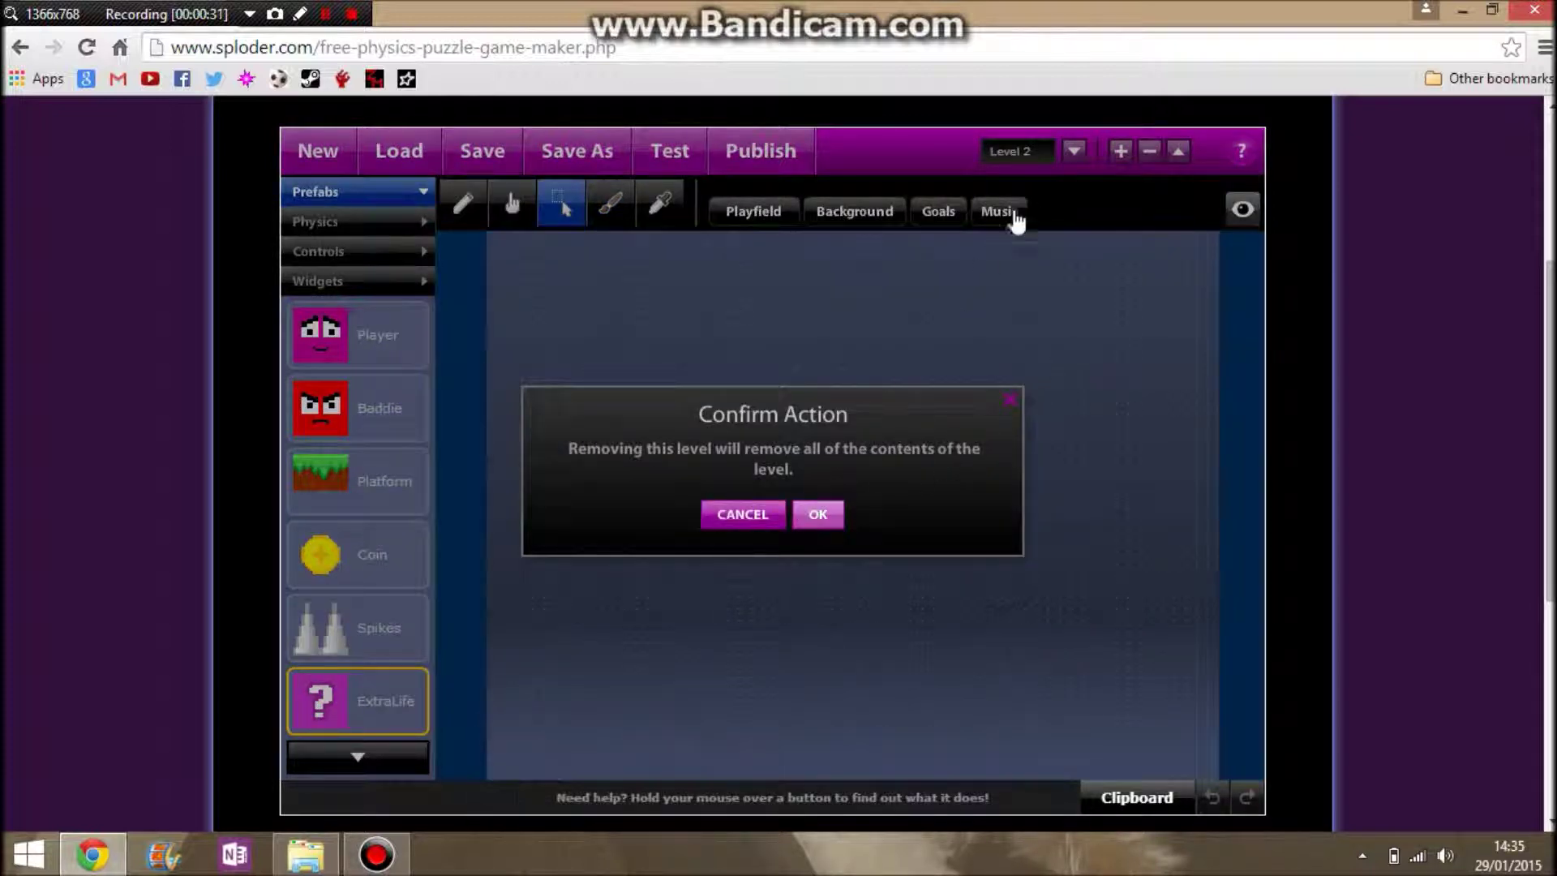
click(612, 209)
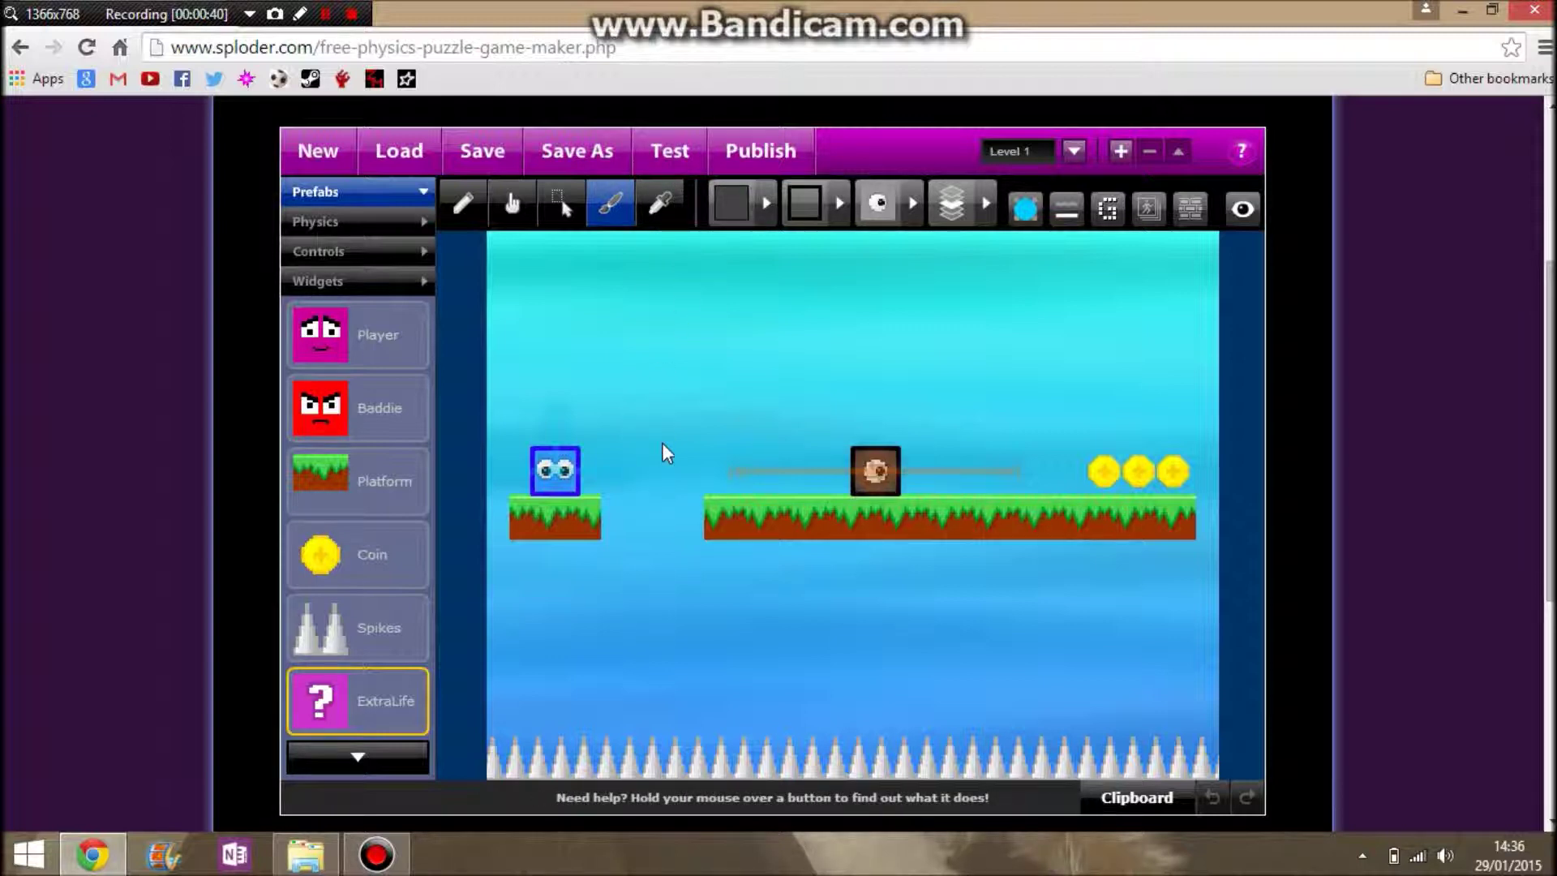
Drop an Elevator widget onto the small left grass platform and start a test run.
click(354, 254)
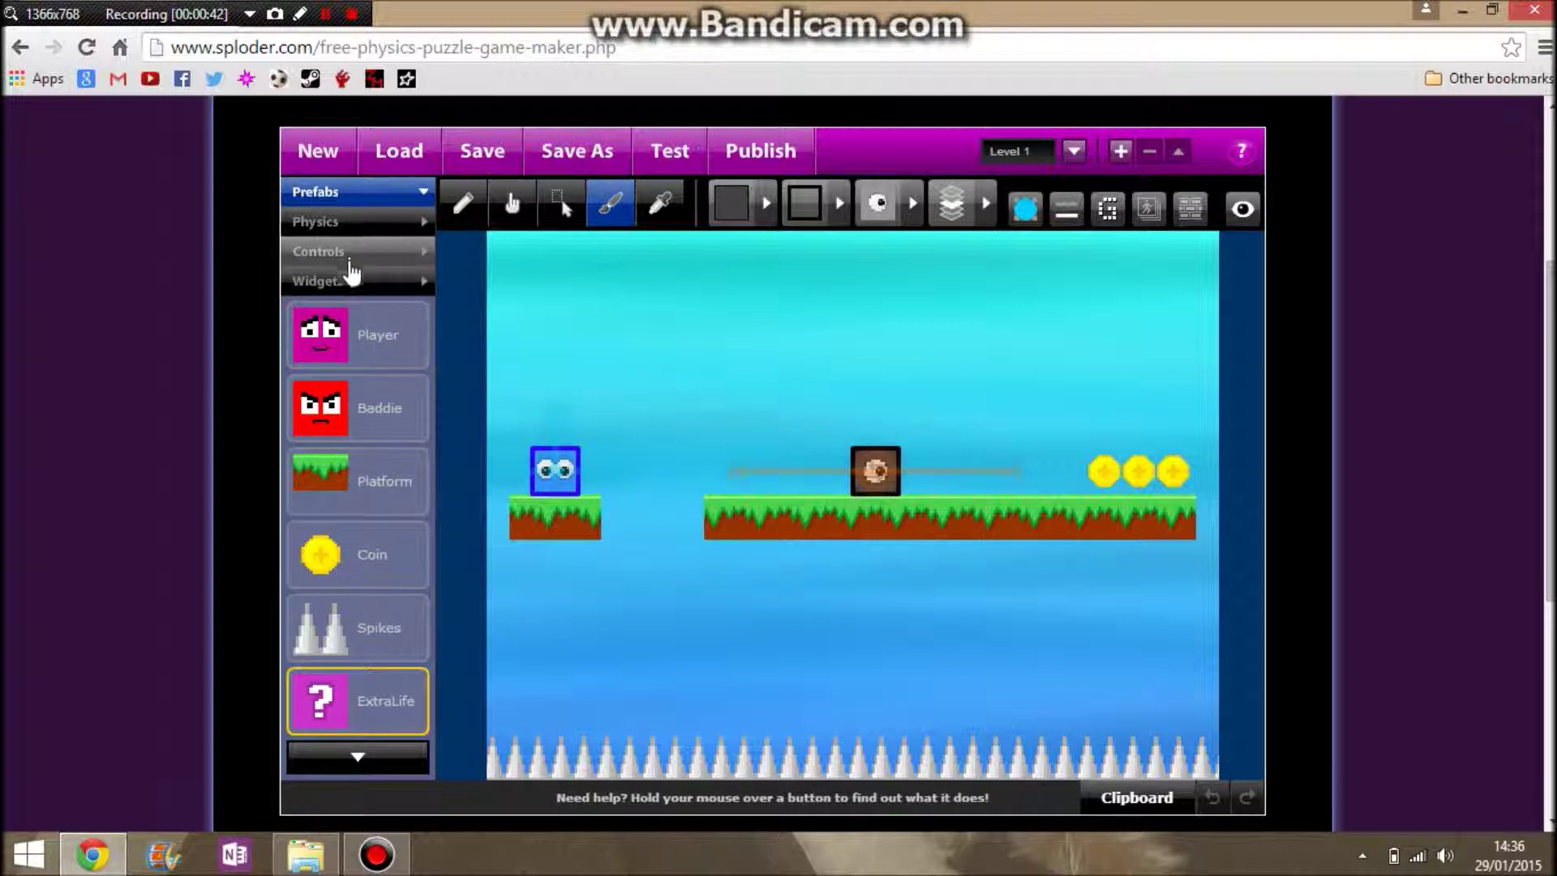
click(357, 286)
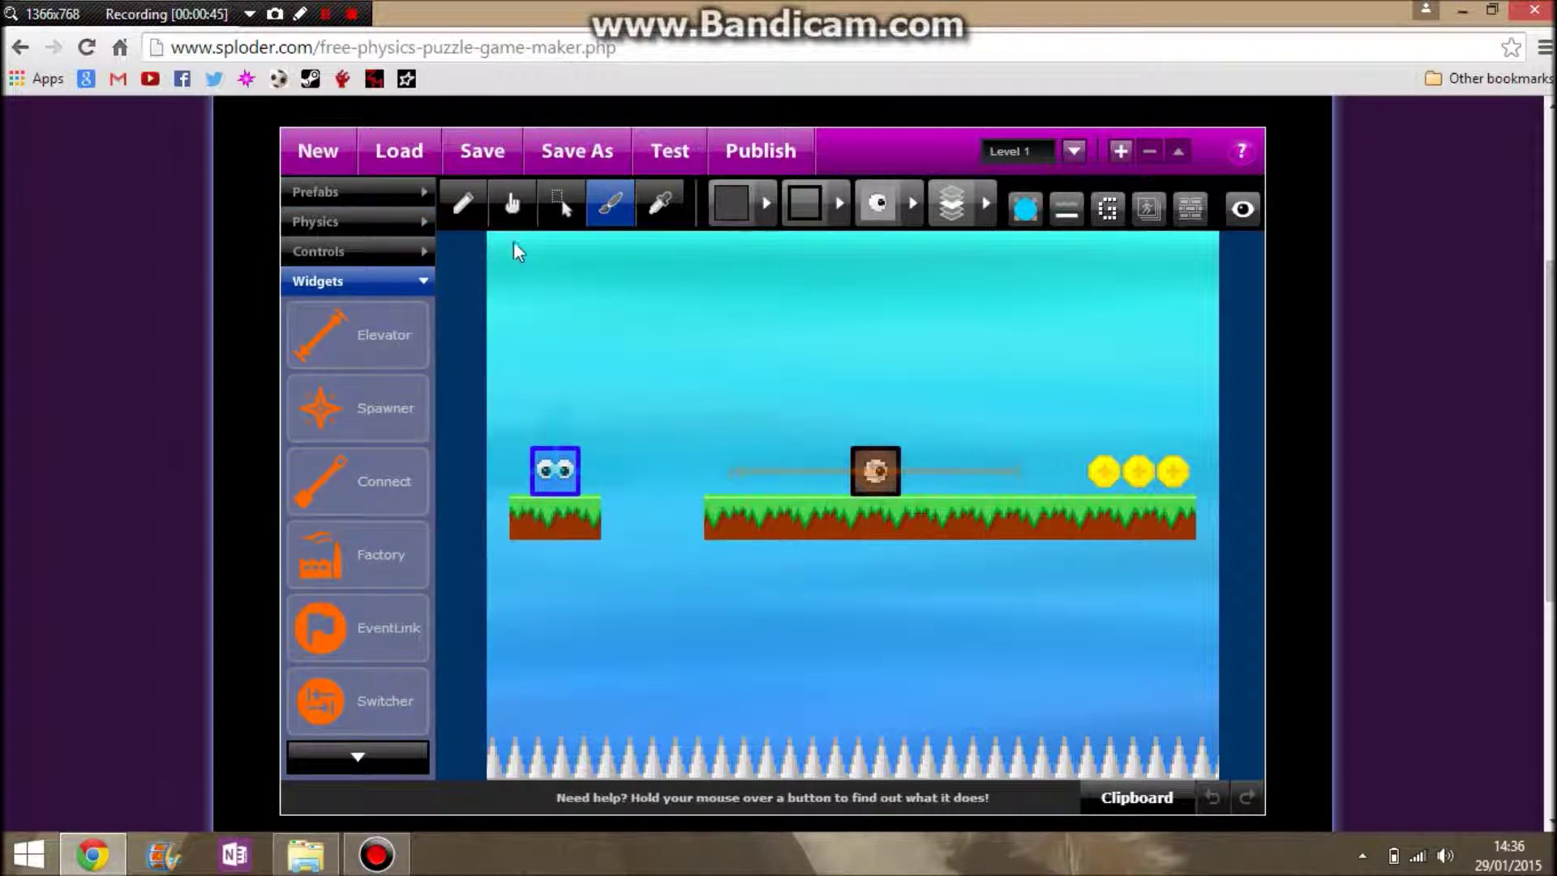
click(512, 204)
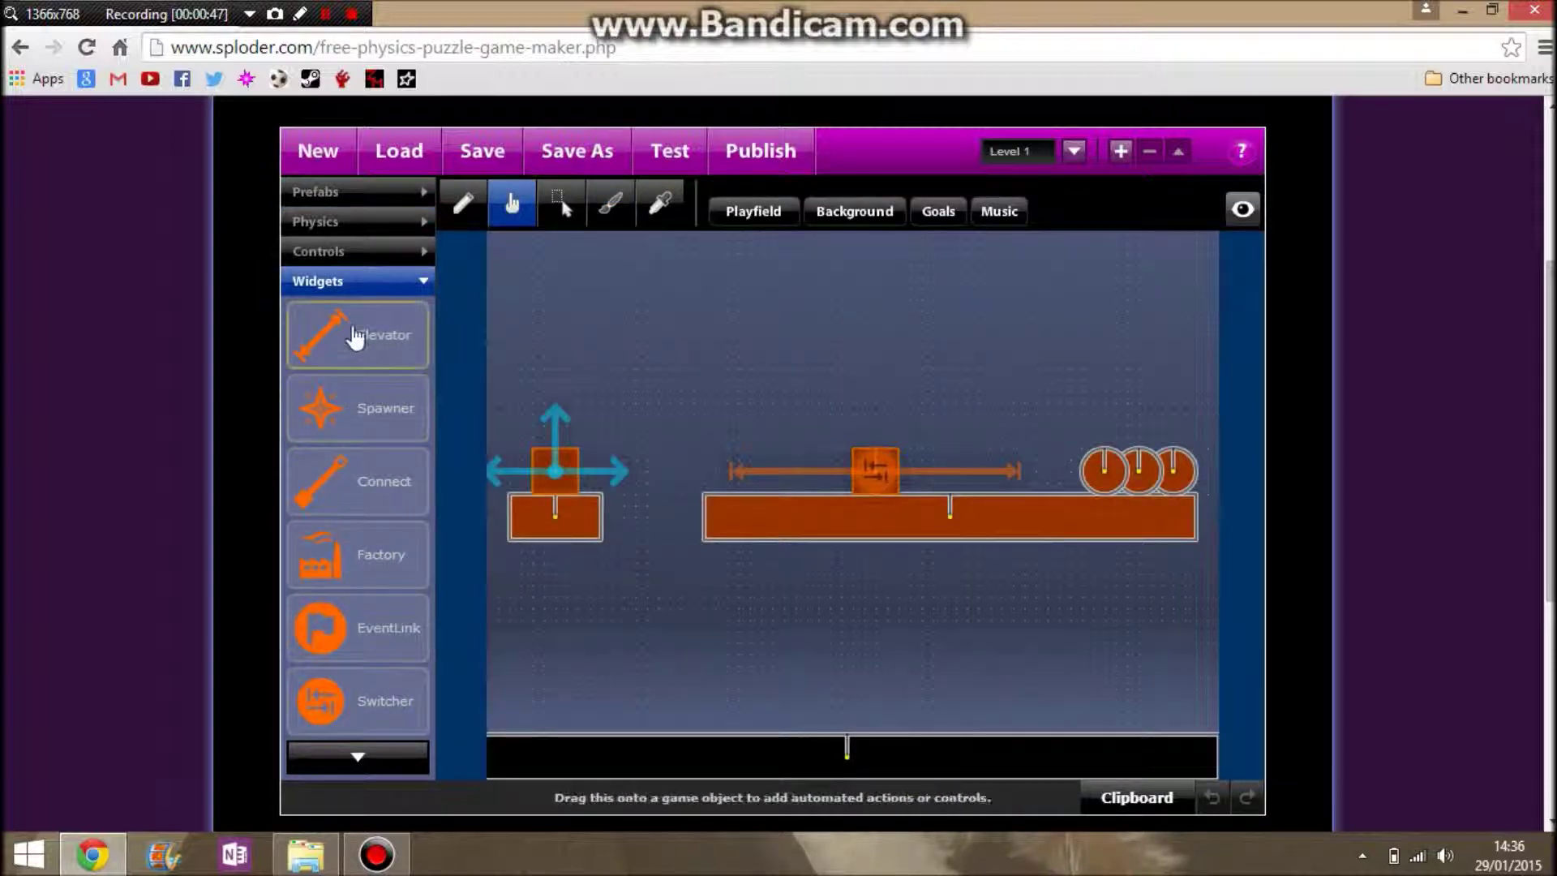
click(566, 536)
drag(393, 349, 566, 535)
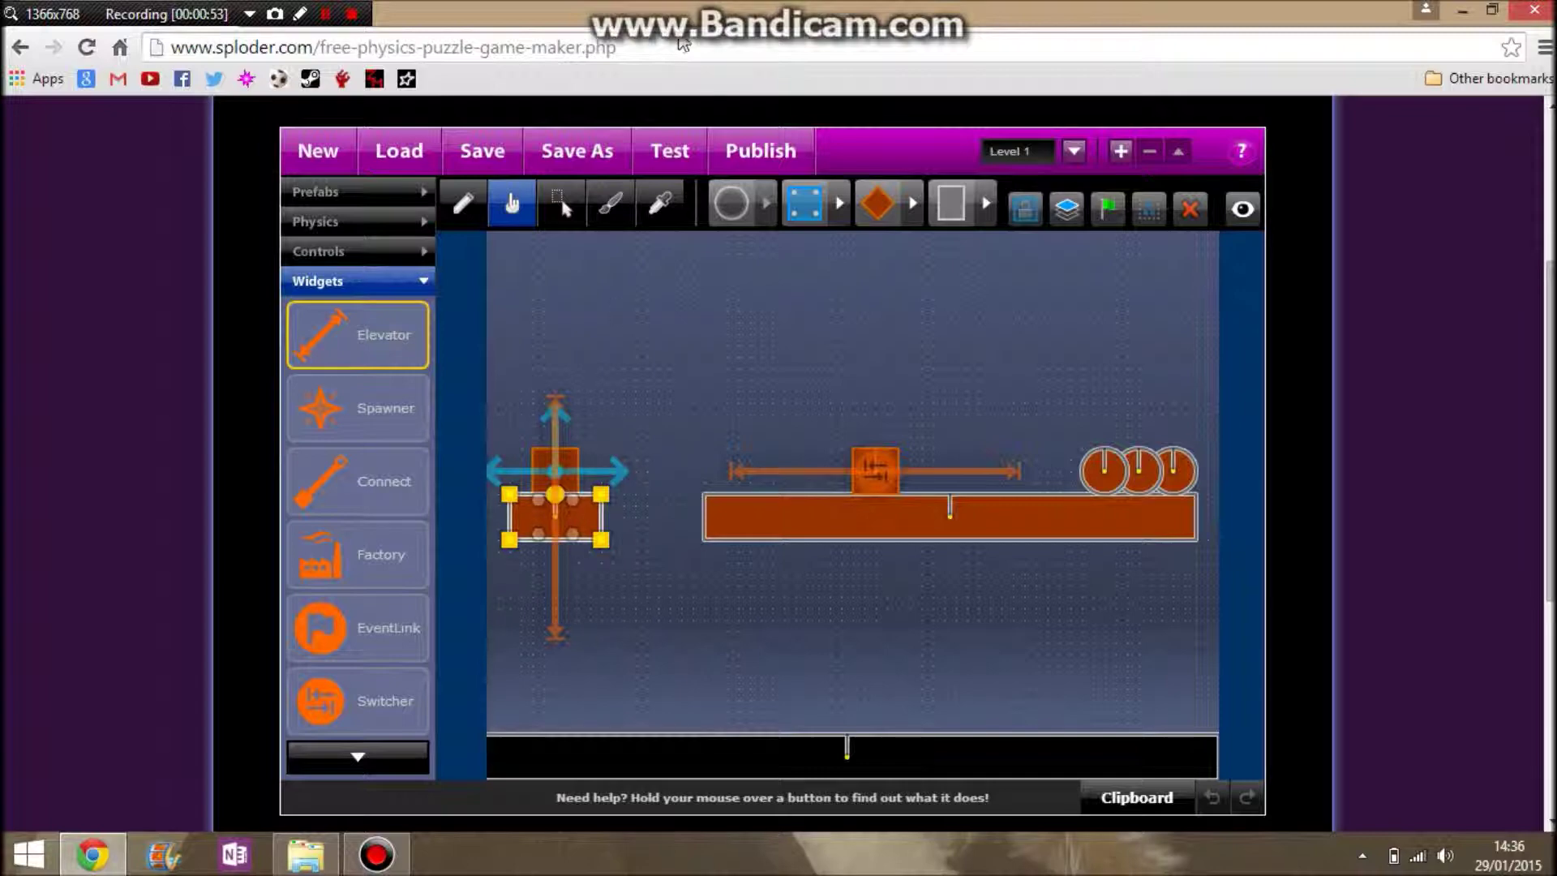
click(675, 156)
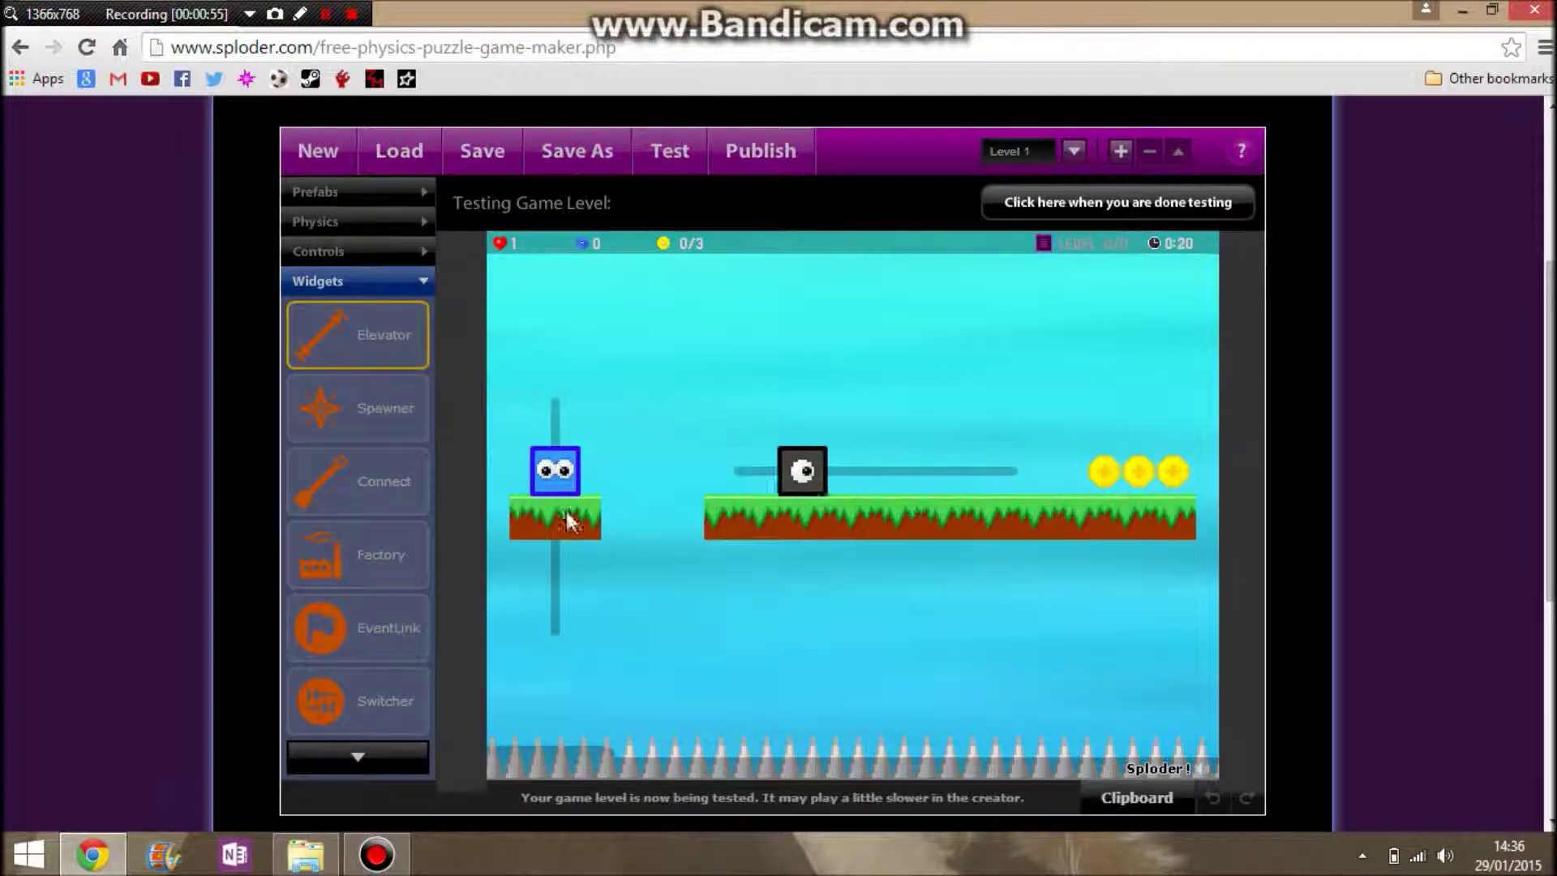
Change the left platform block's physics type and test the level twice.
click(1130, 212)
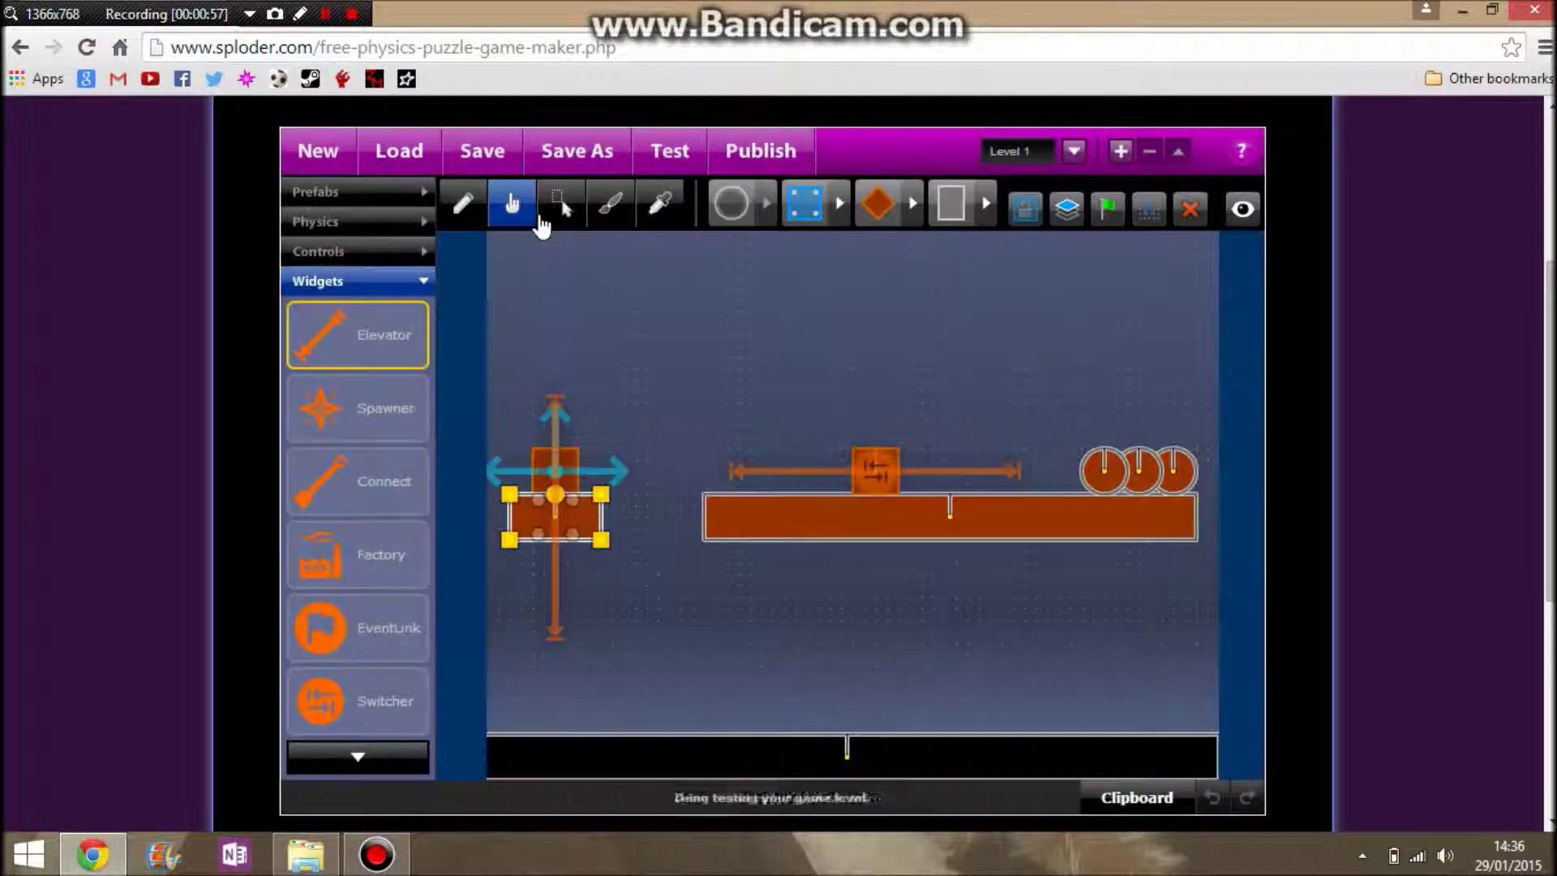
click(819, 215)
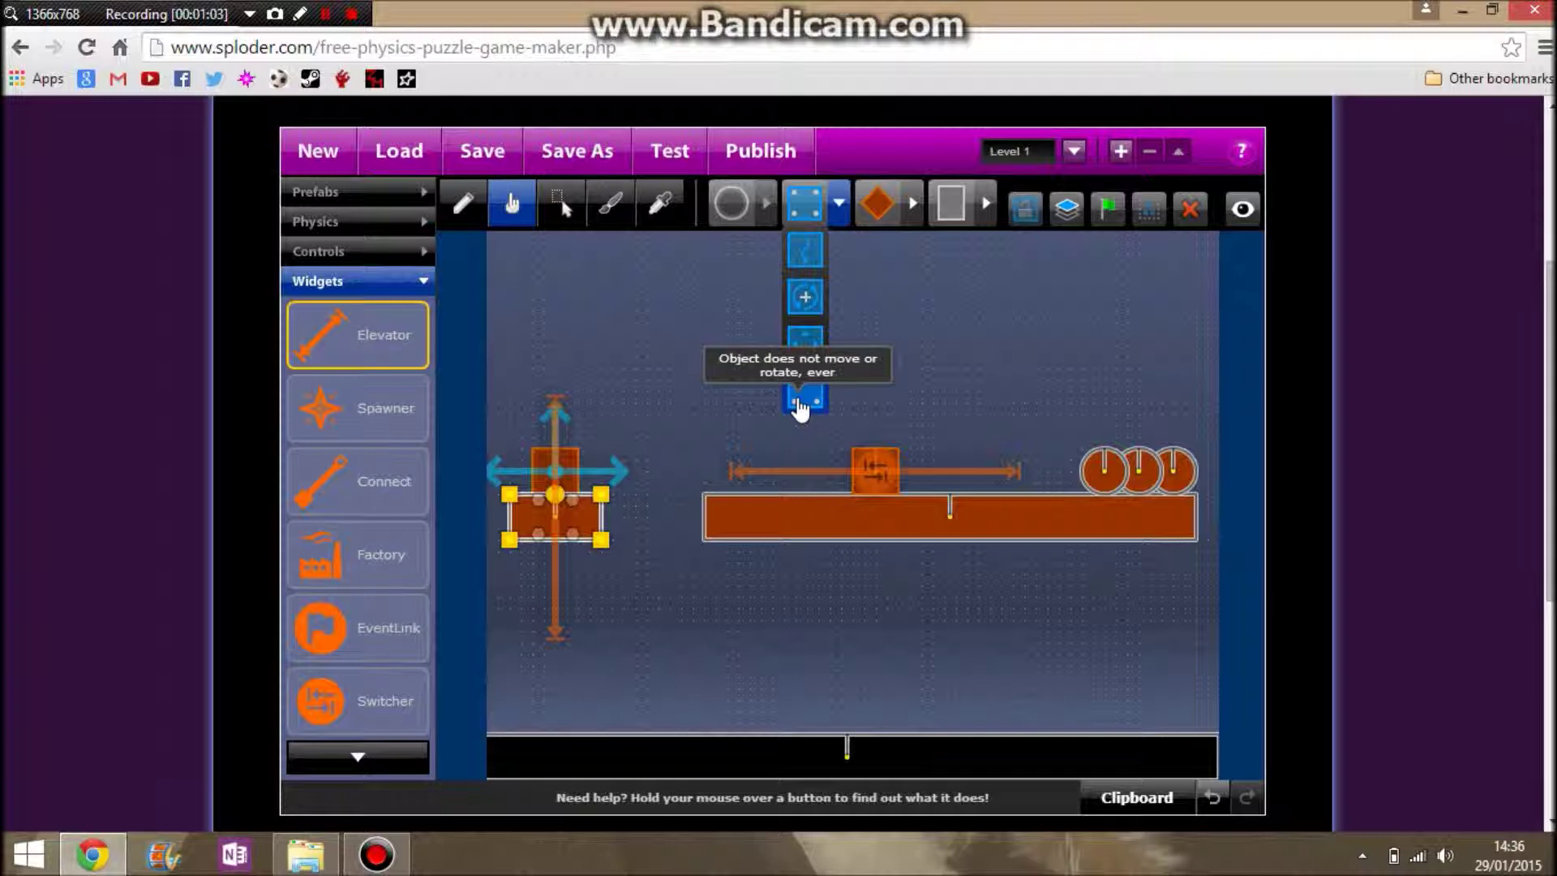
click(798, 347)
click(671, 162)
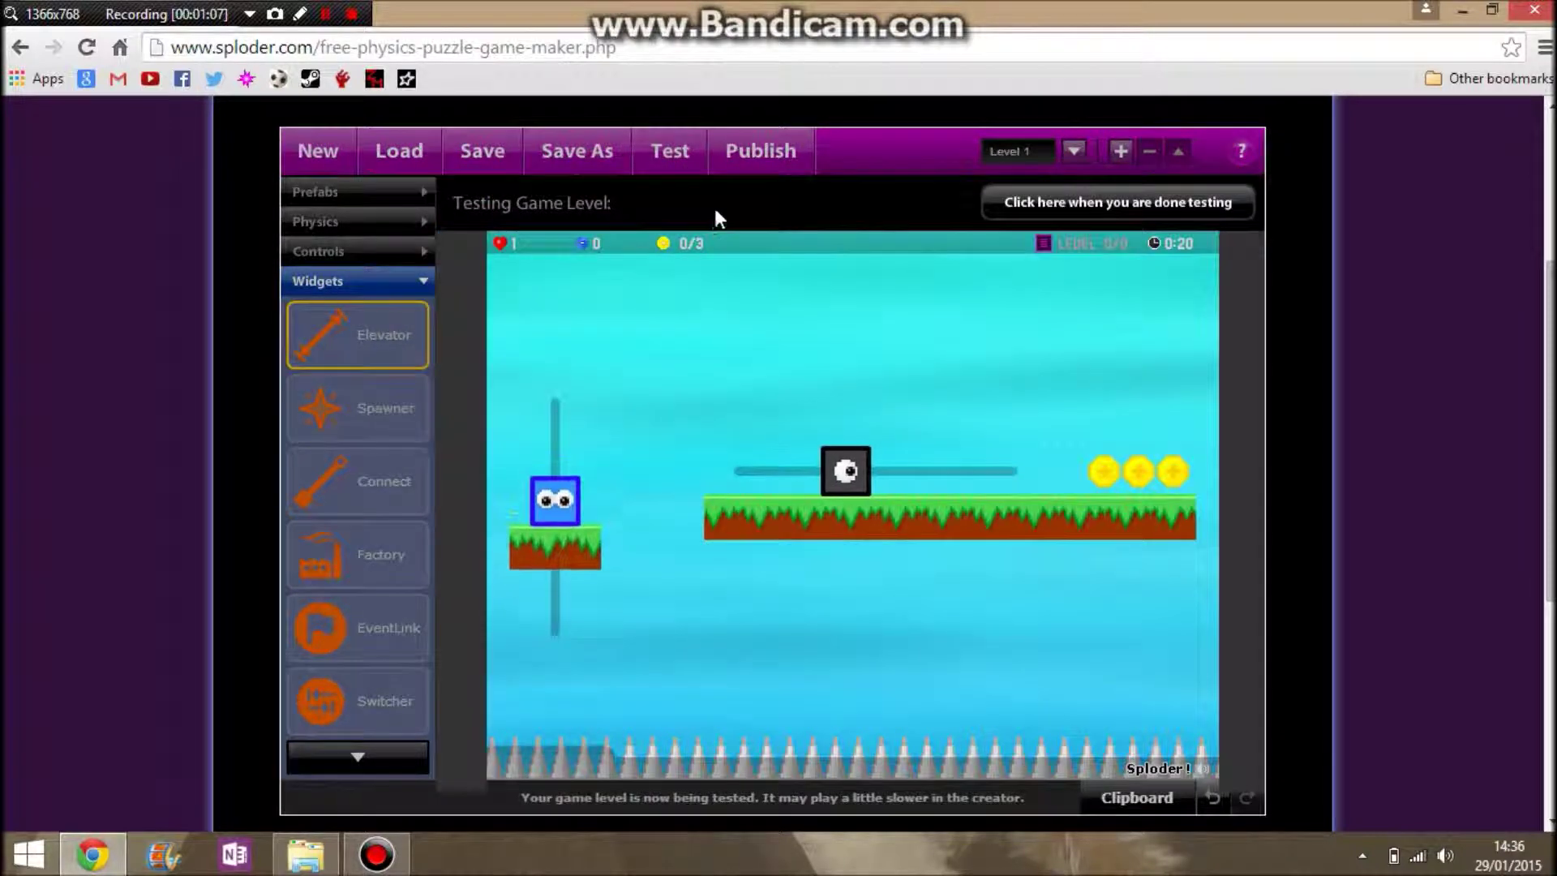
click(1029, 202)
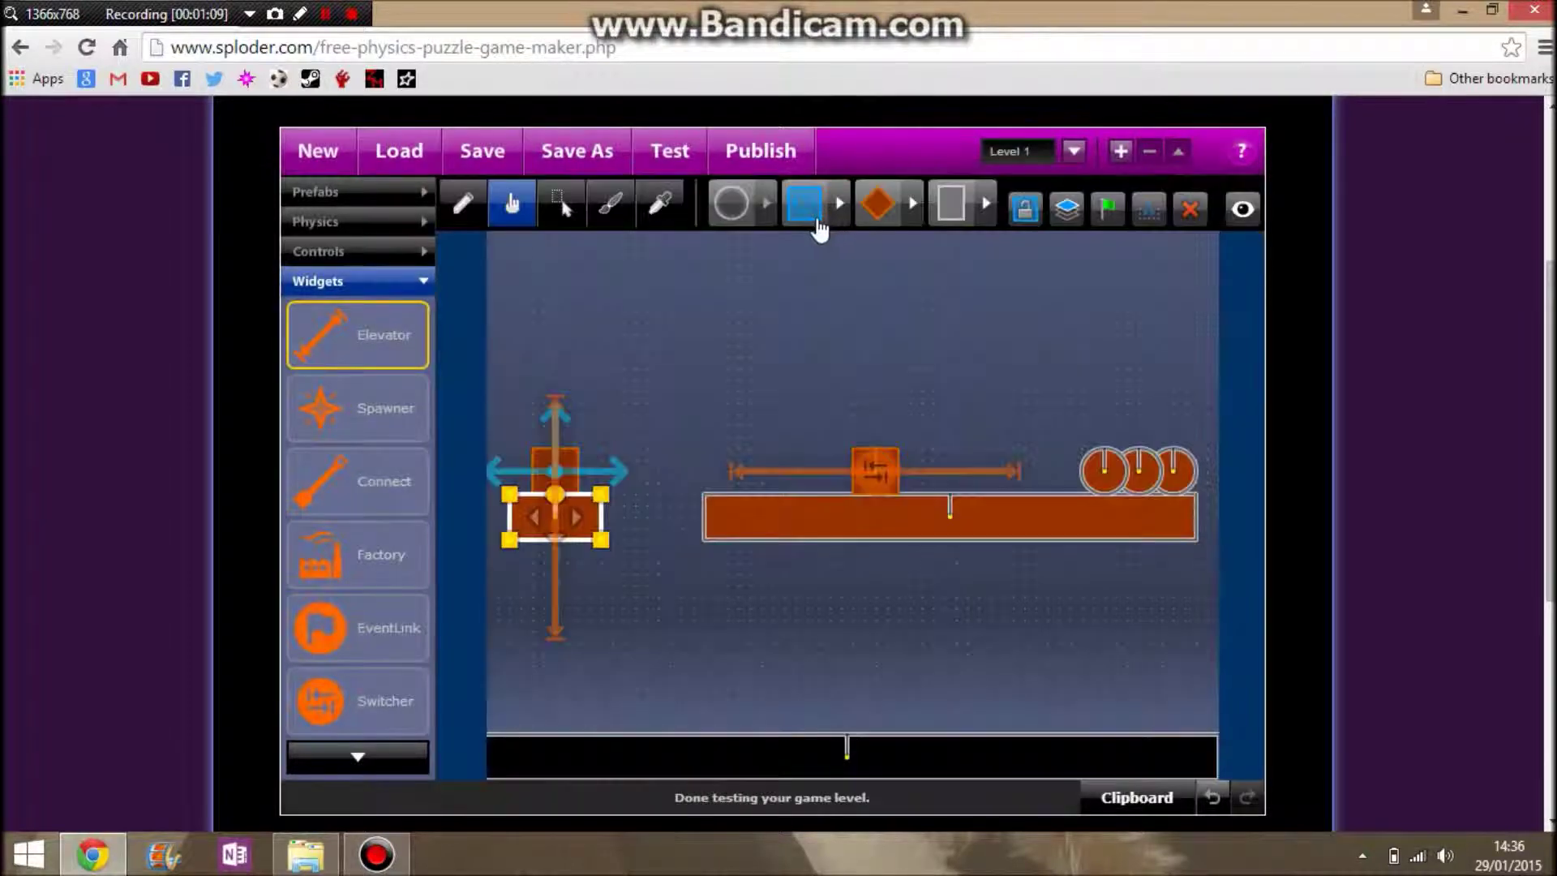
click(696, 146)
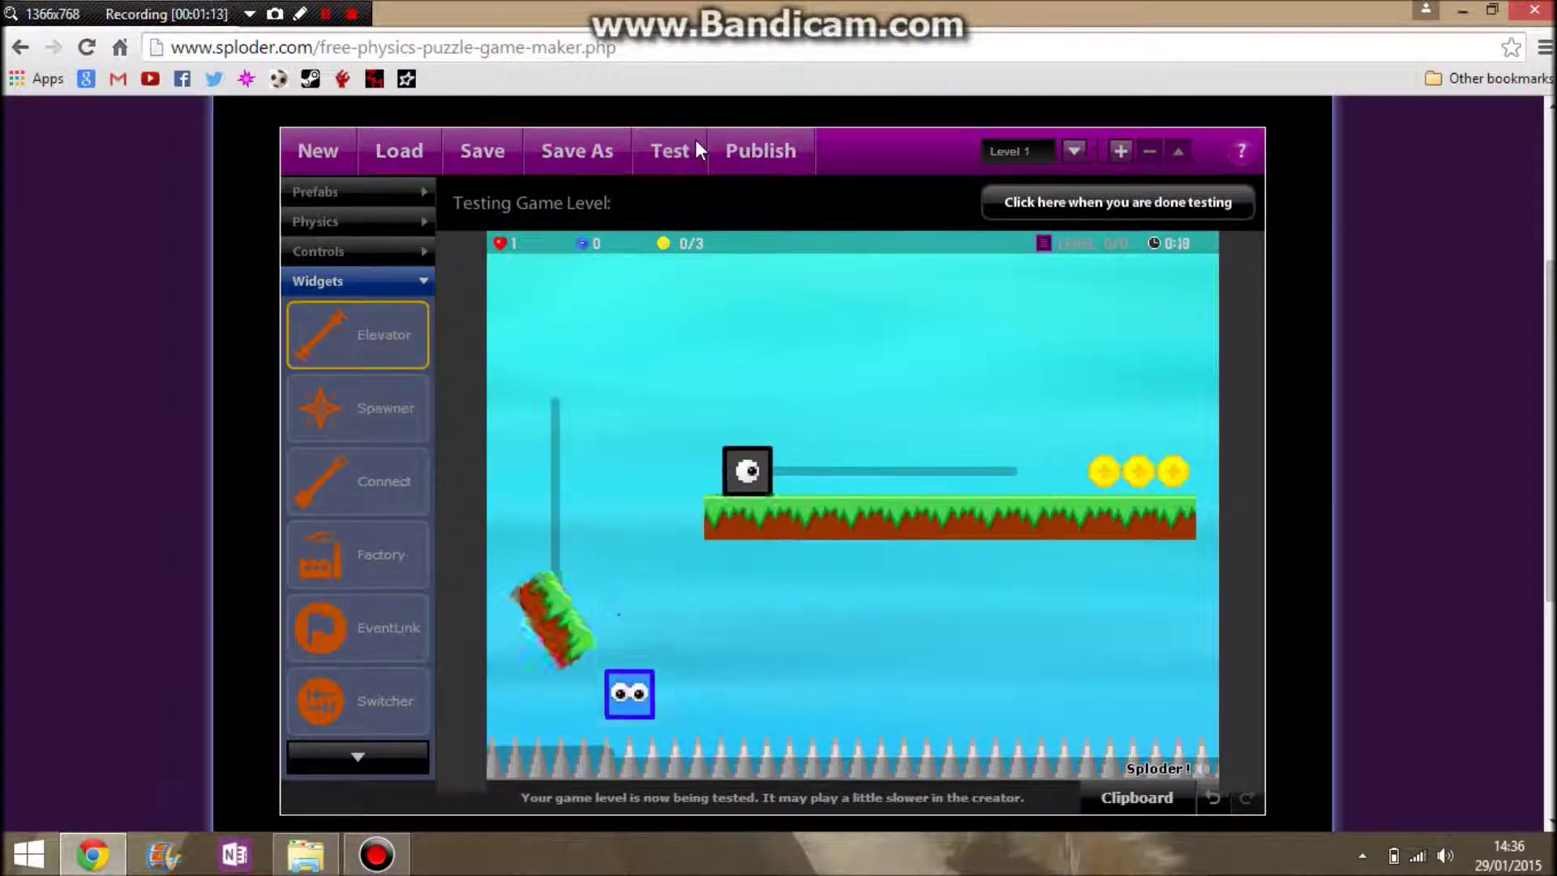
click(1007, 212)
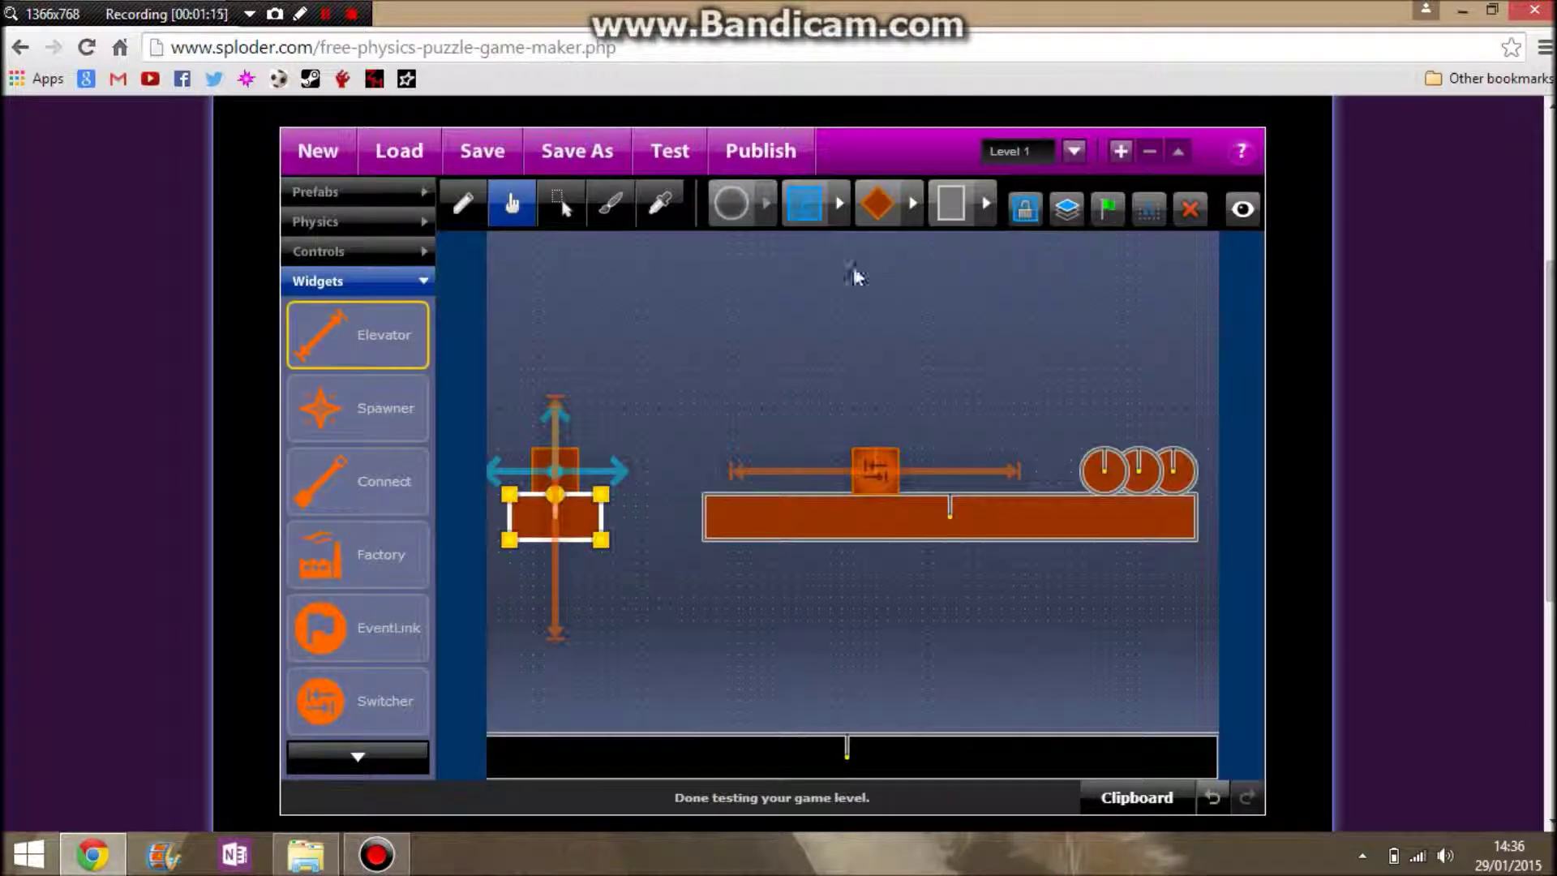
Stretch the elevator track from the level's top to near the bottom and retest the lift.
mouse_move(811, 224)
drag(555, 415, 556, 248)
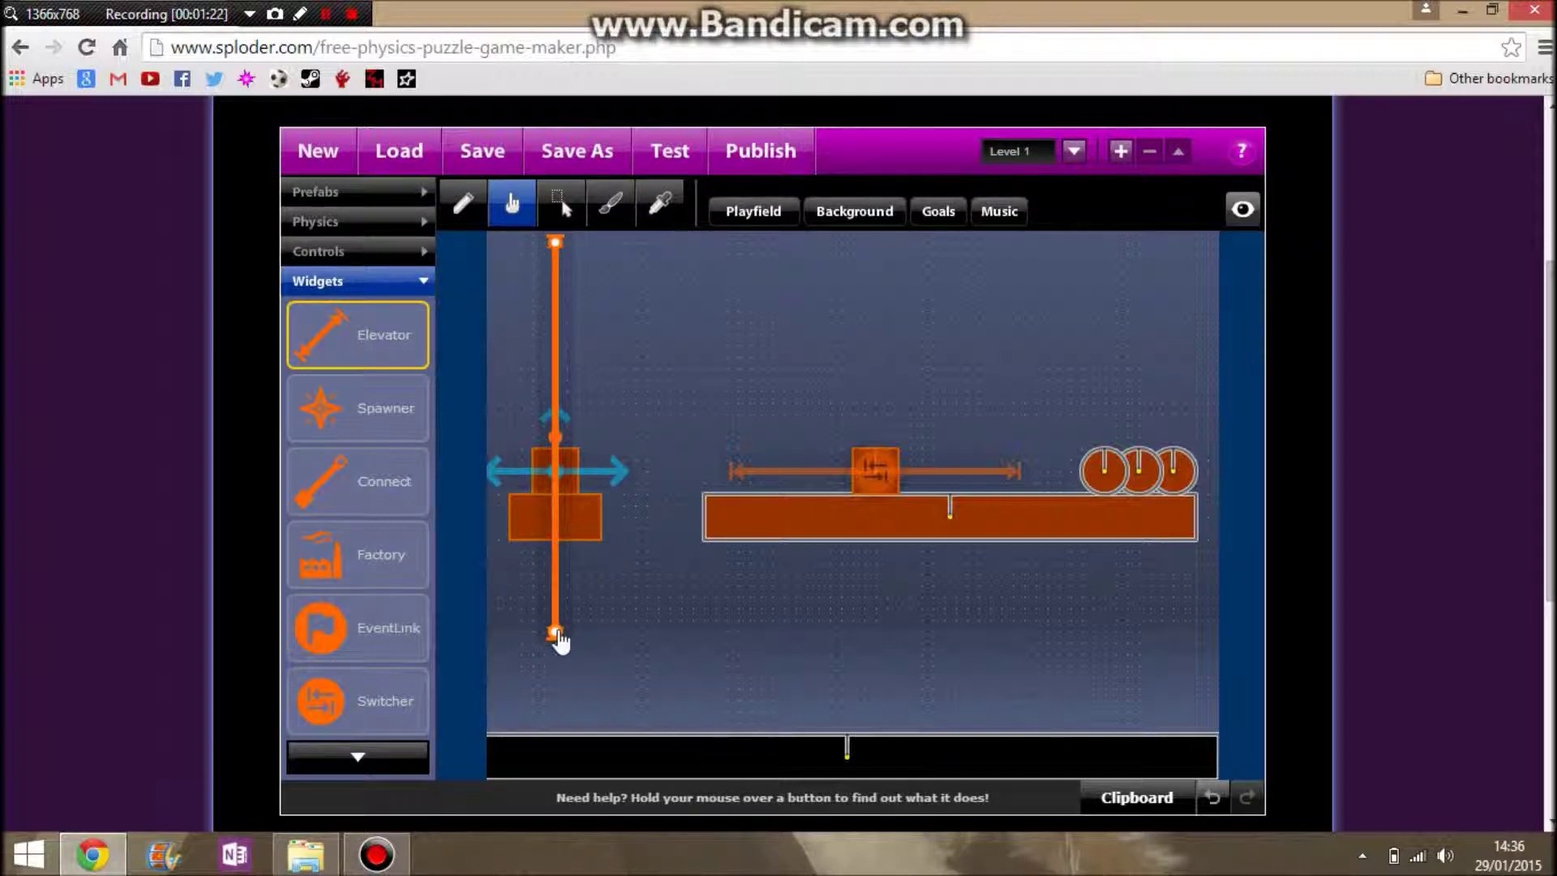
drag(557, 670, 561, 712)
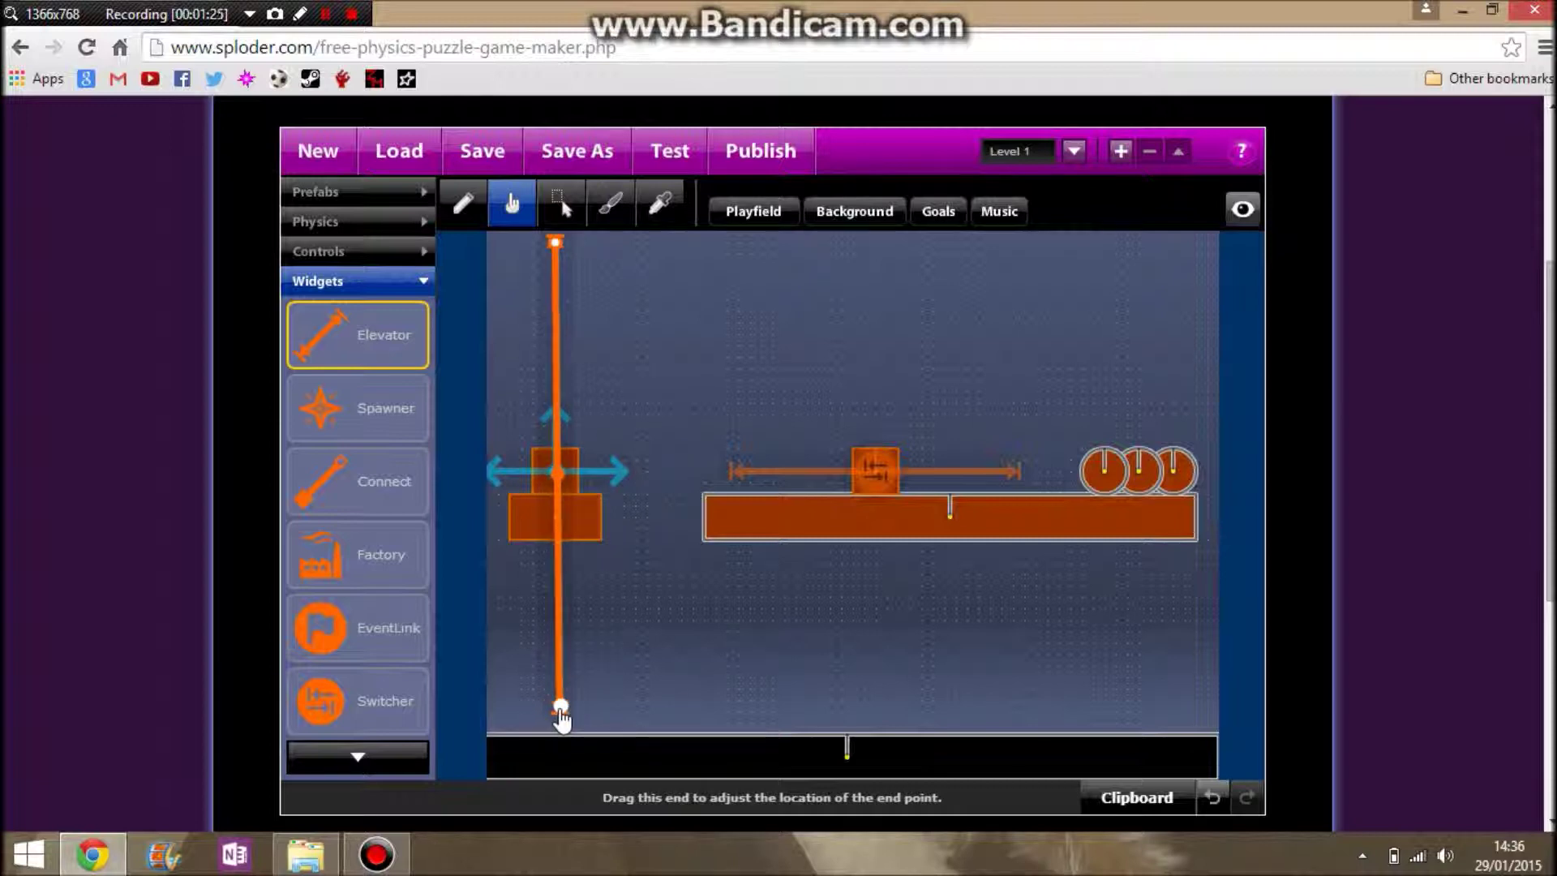
click(656, 166)
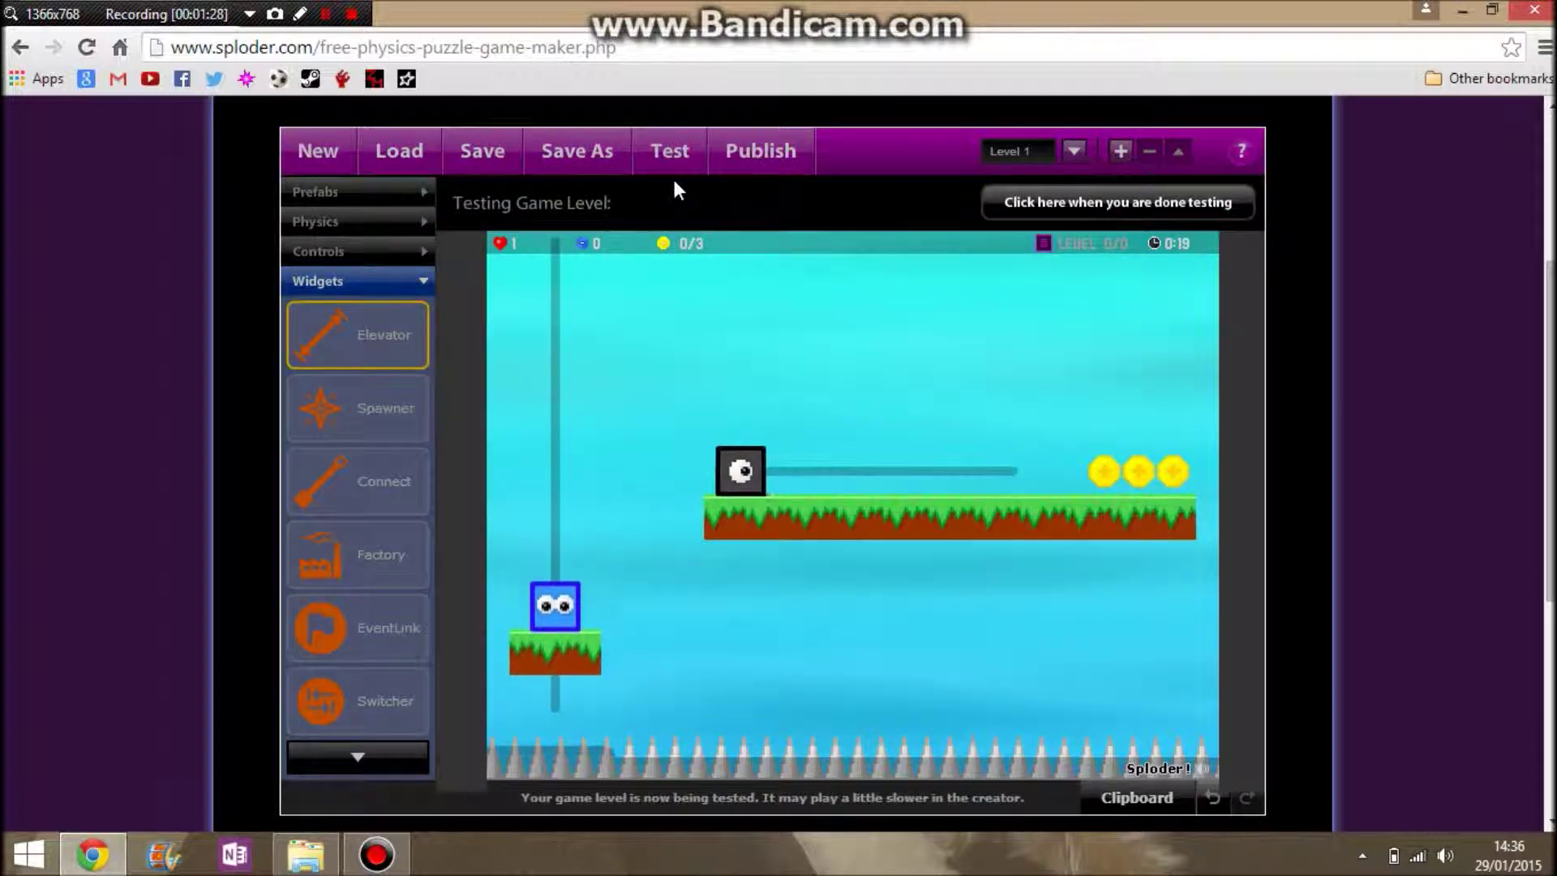
key(Up)
key(Right)
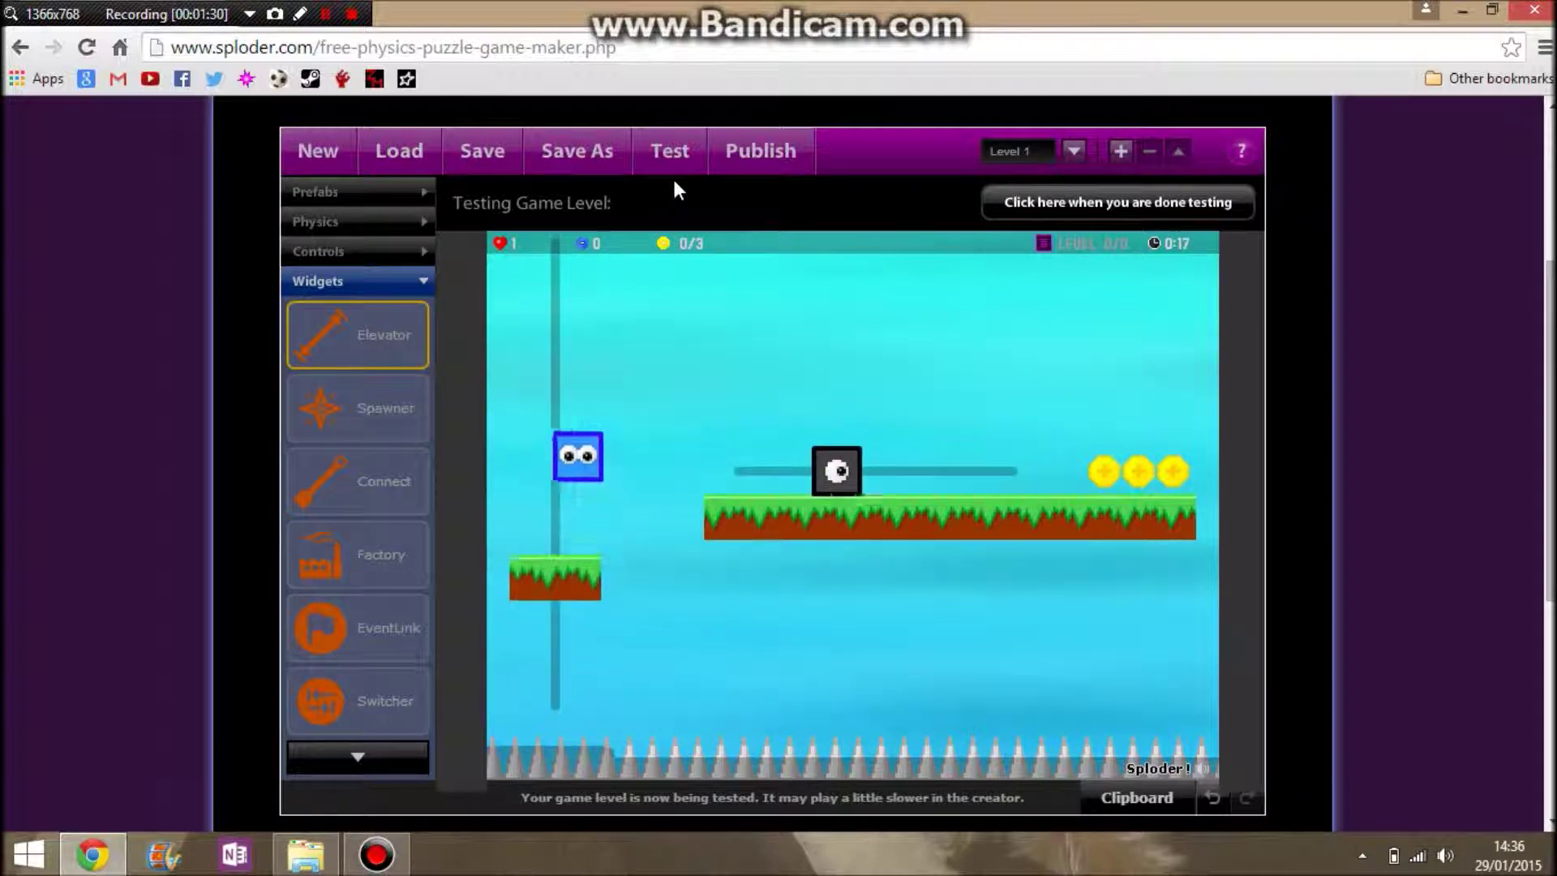
key(Left)
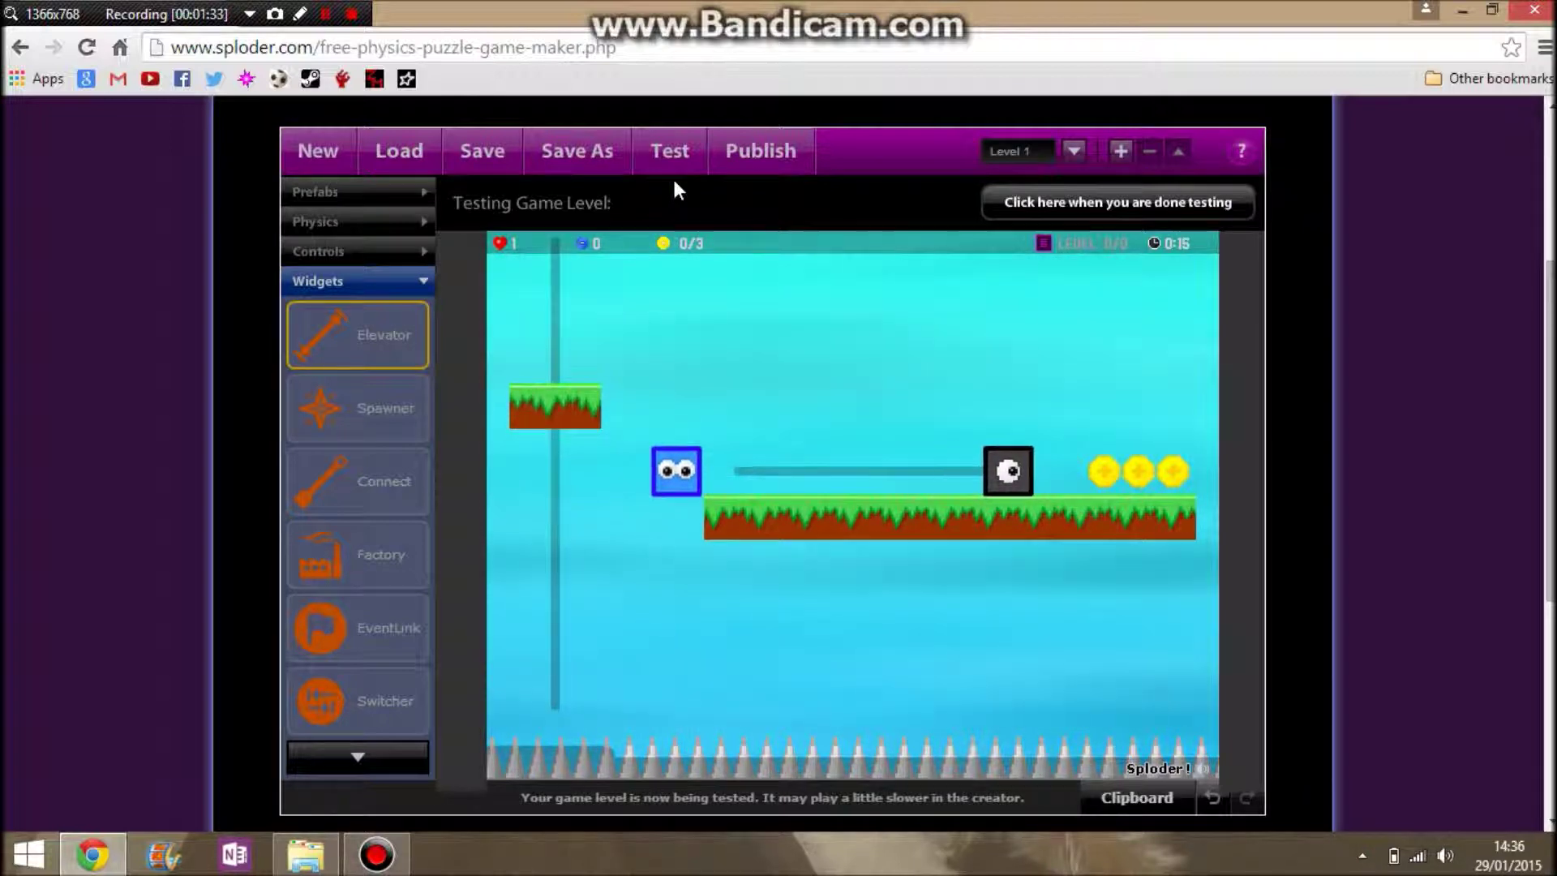
click(1131, 209)
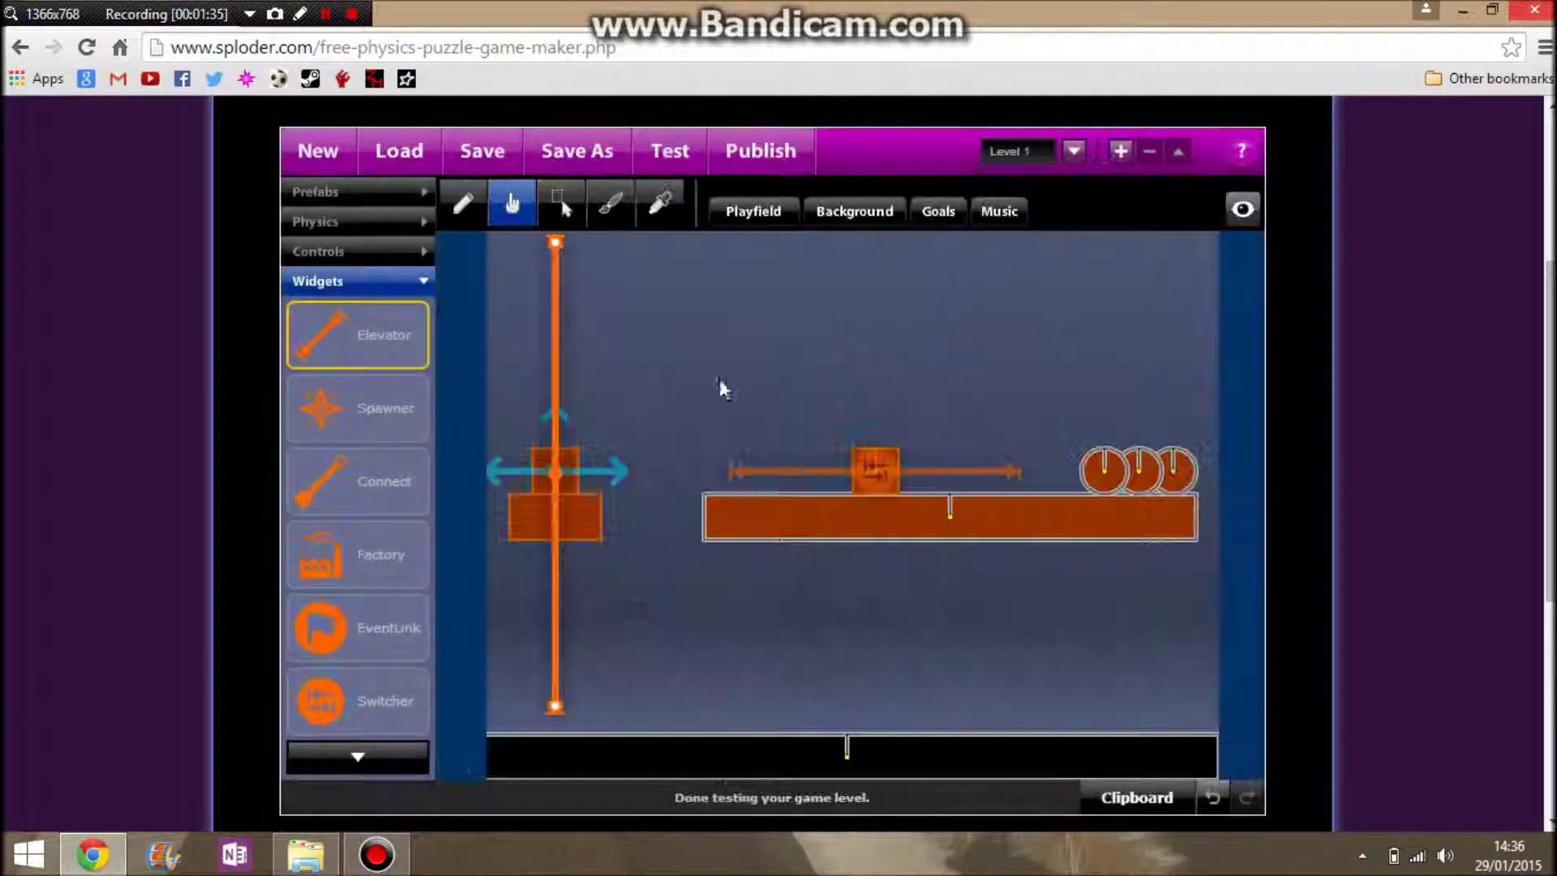
Show the Prefabs list and select then deselect the long grass platform and spikes.
click(579, 539)
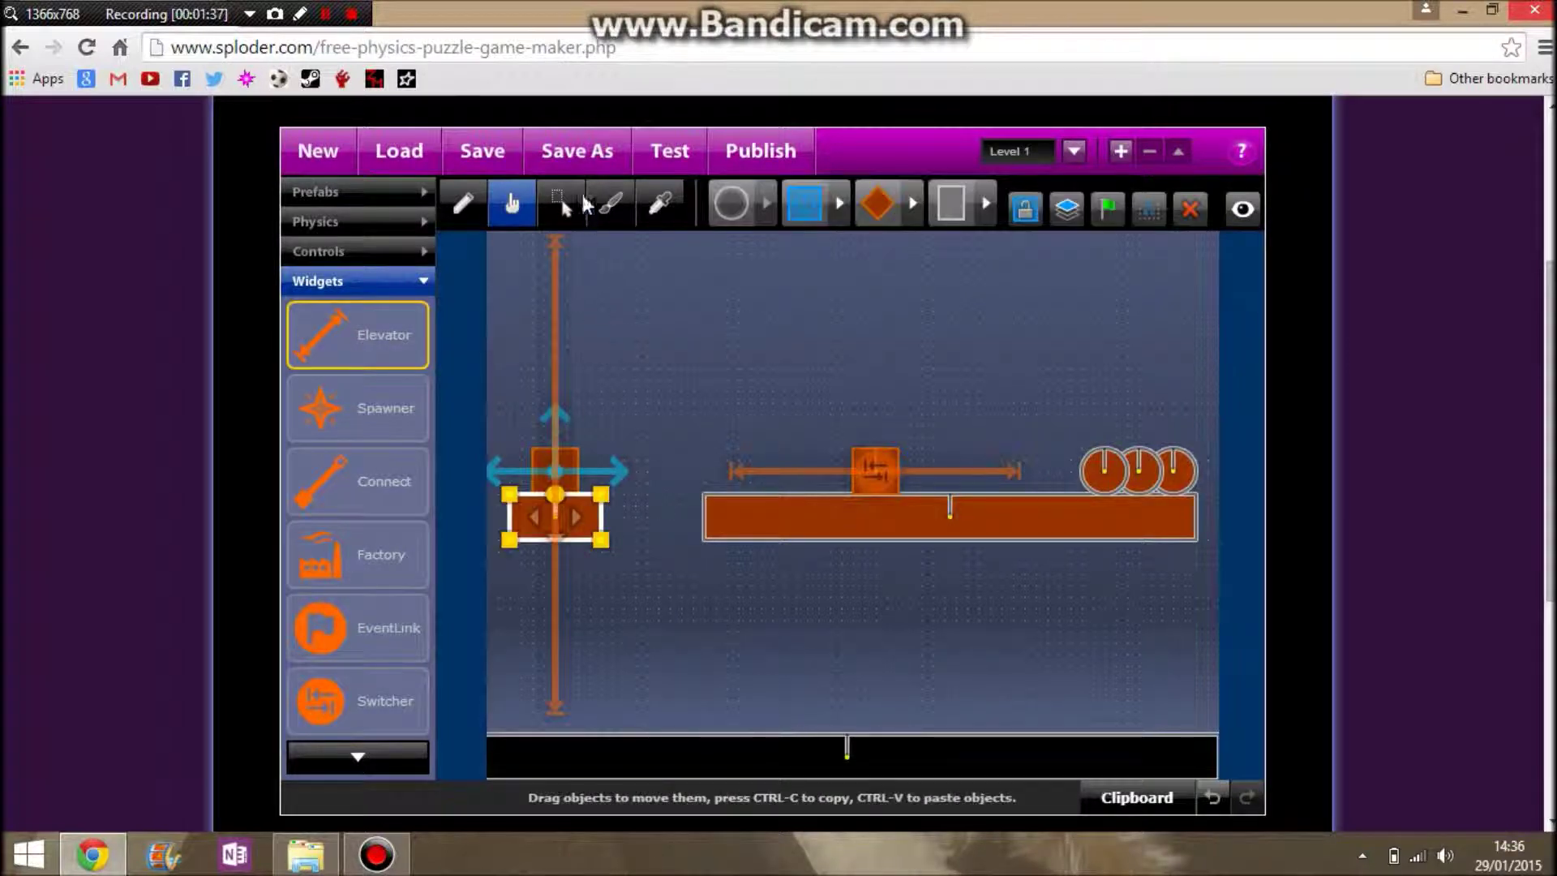
click(580, 206)
click(610, 206)
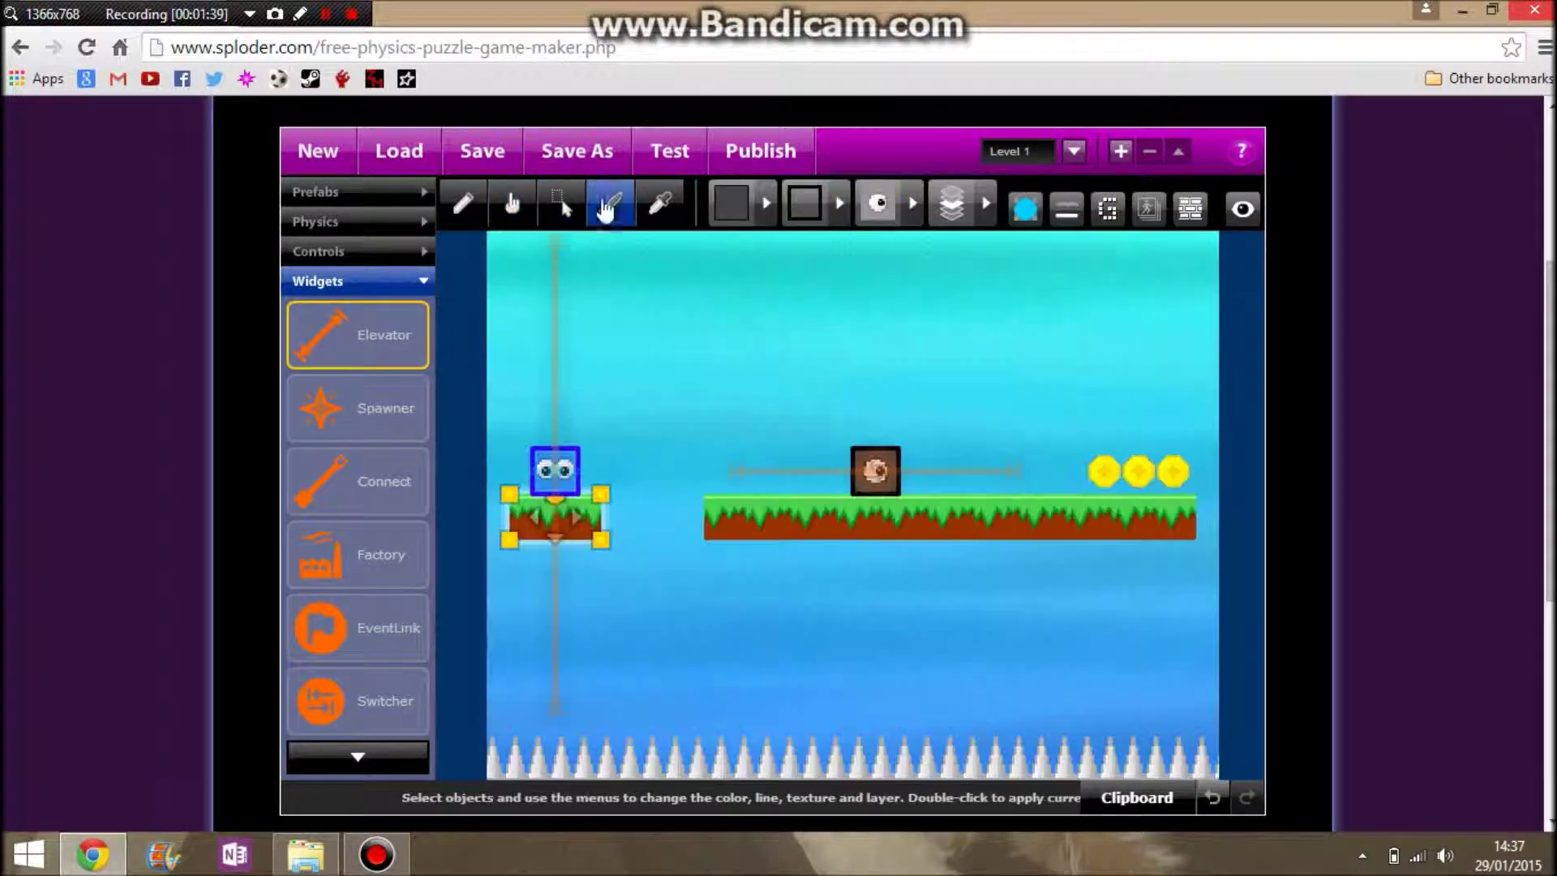
click(725, 355)
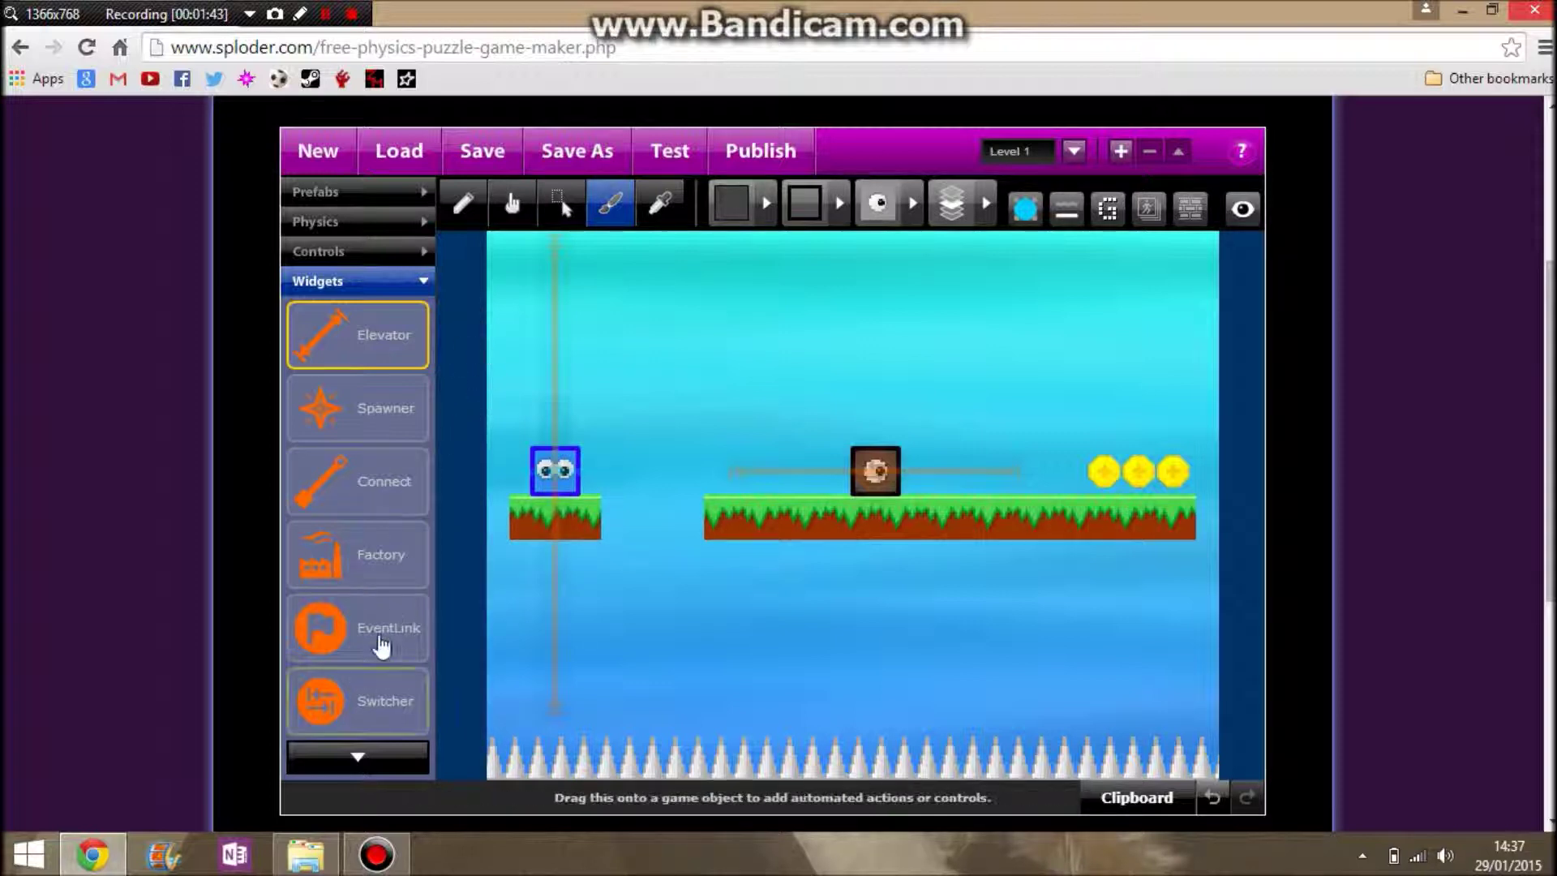
click(371, 195)
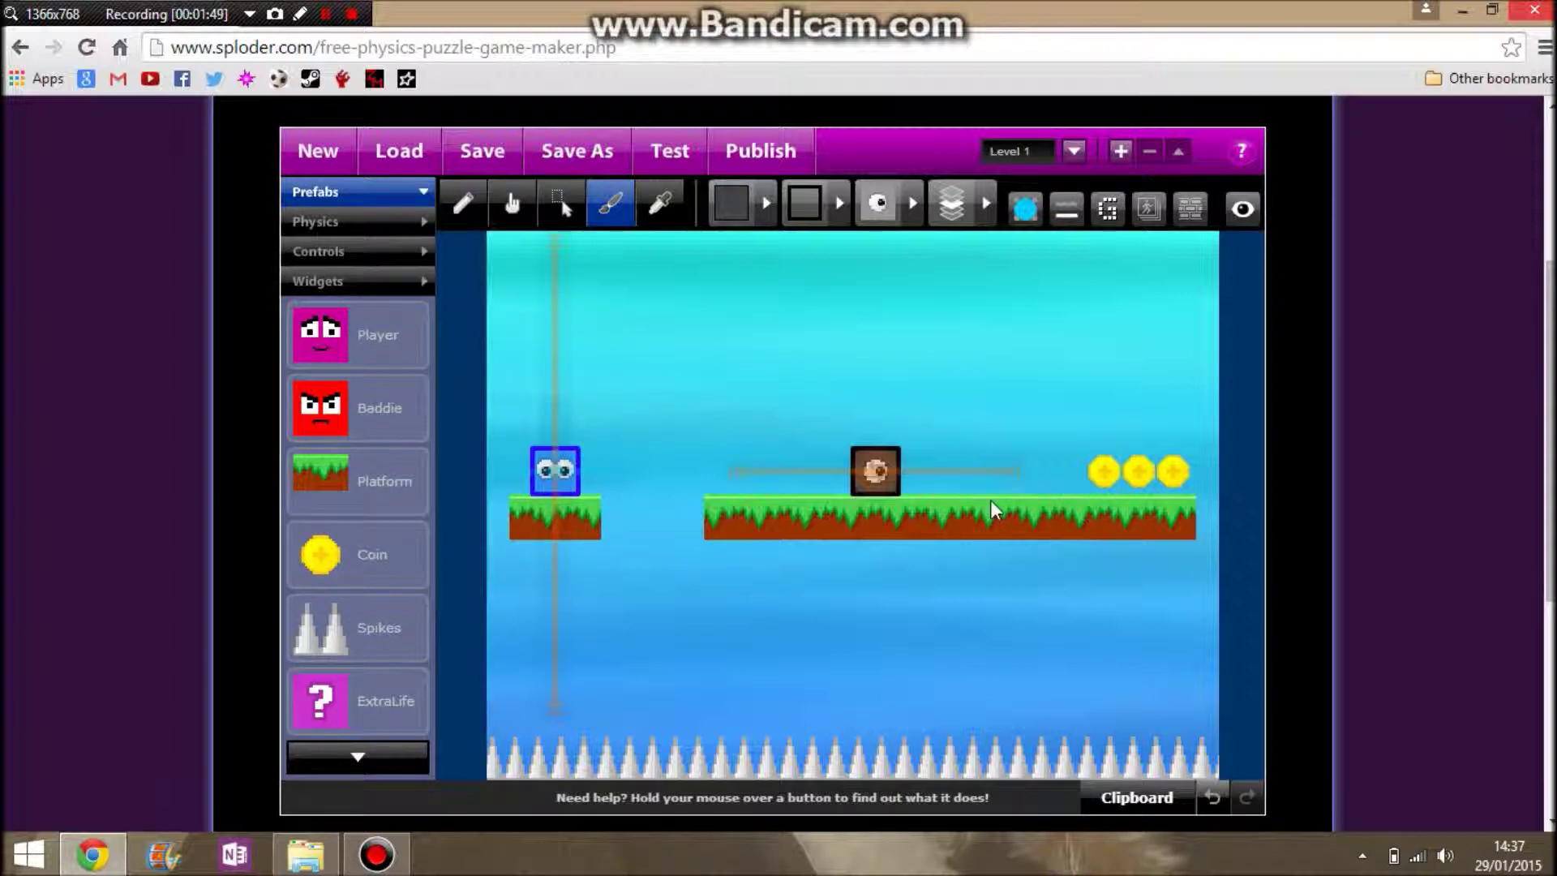
click(969, 536)
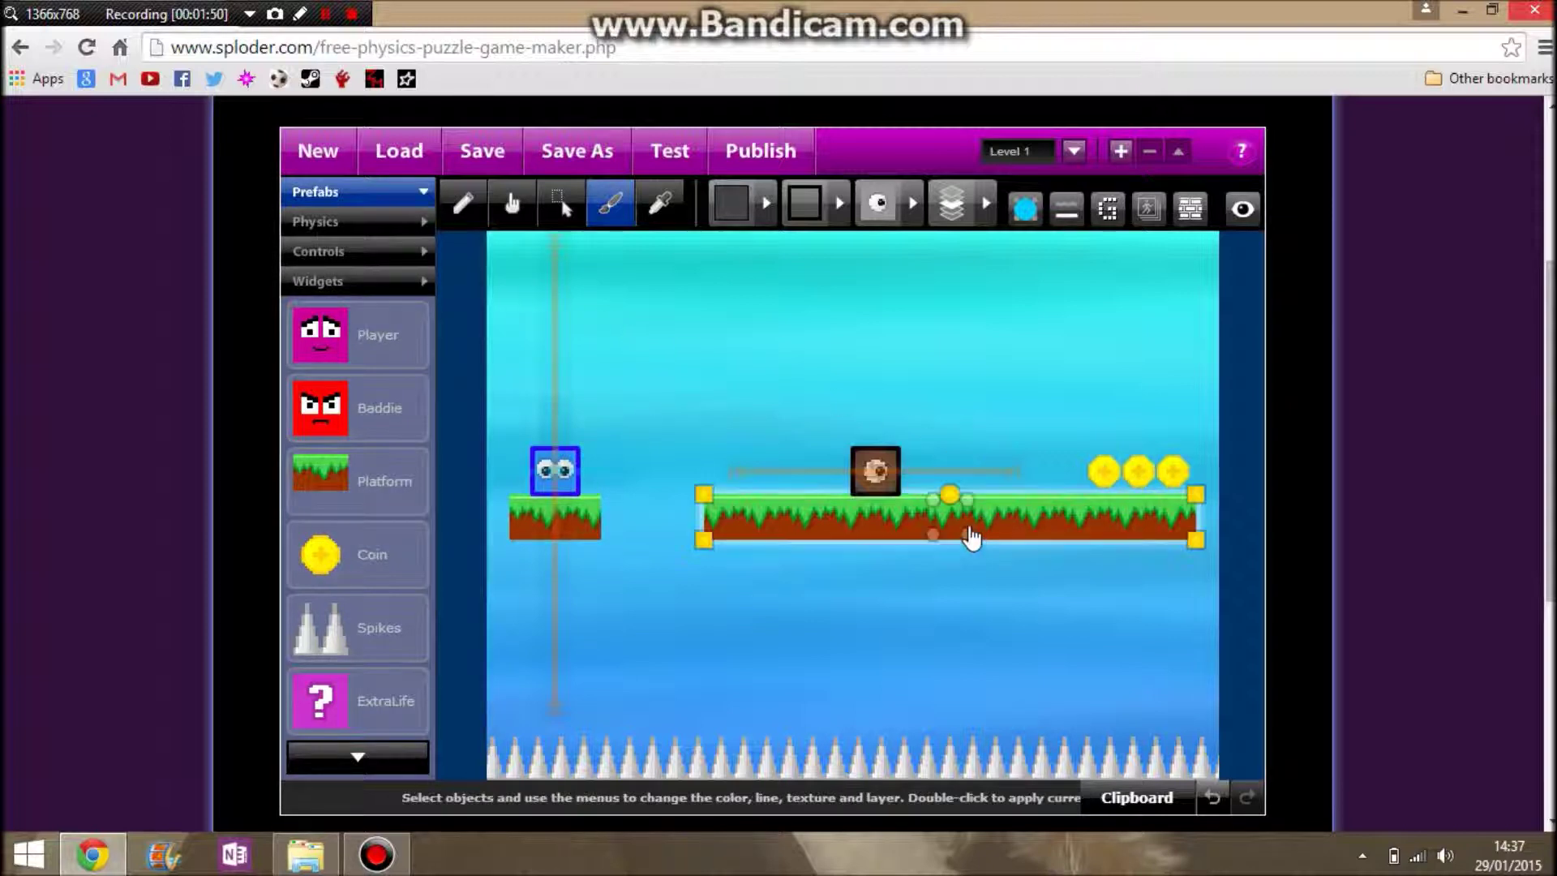
click(884, 740)
click(842, 577)
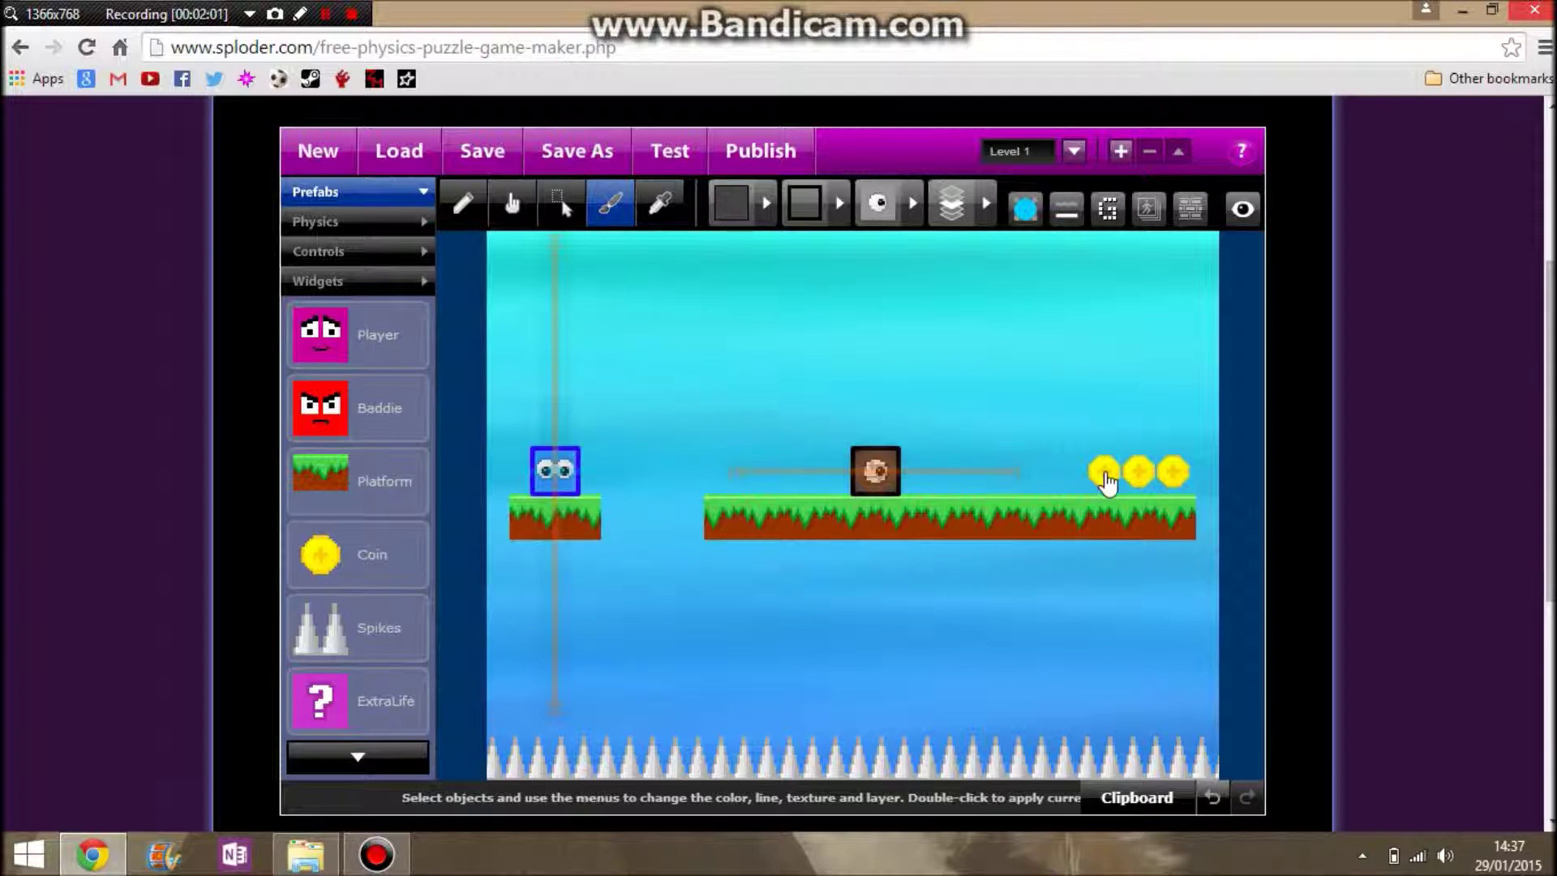
Lift the first coin and put it back in its row, then open the graphics library.
drag(1103, 478, 1105, 399)
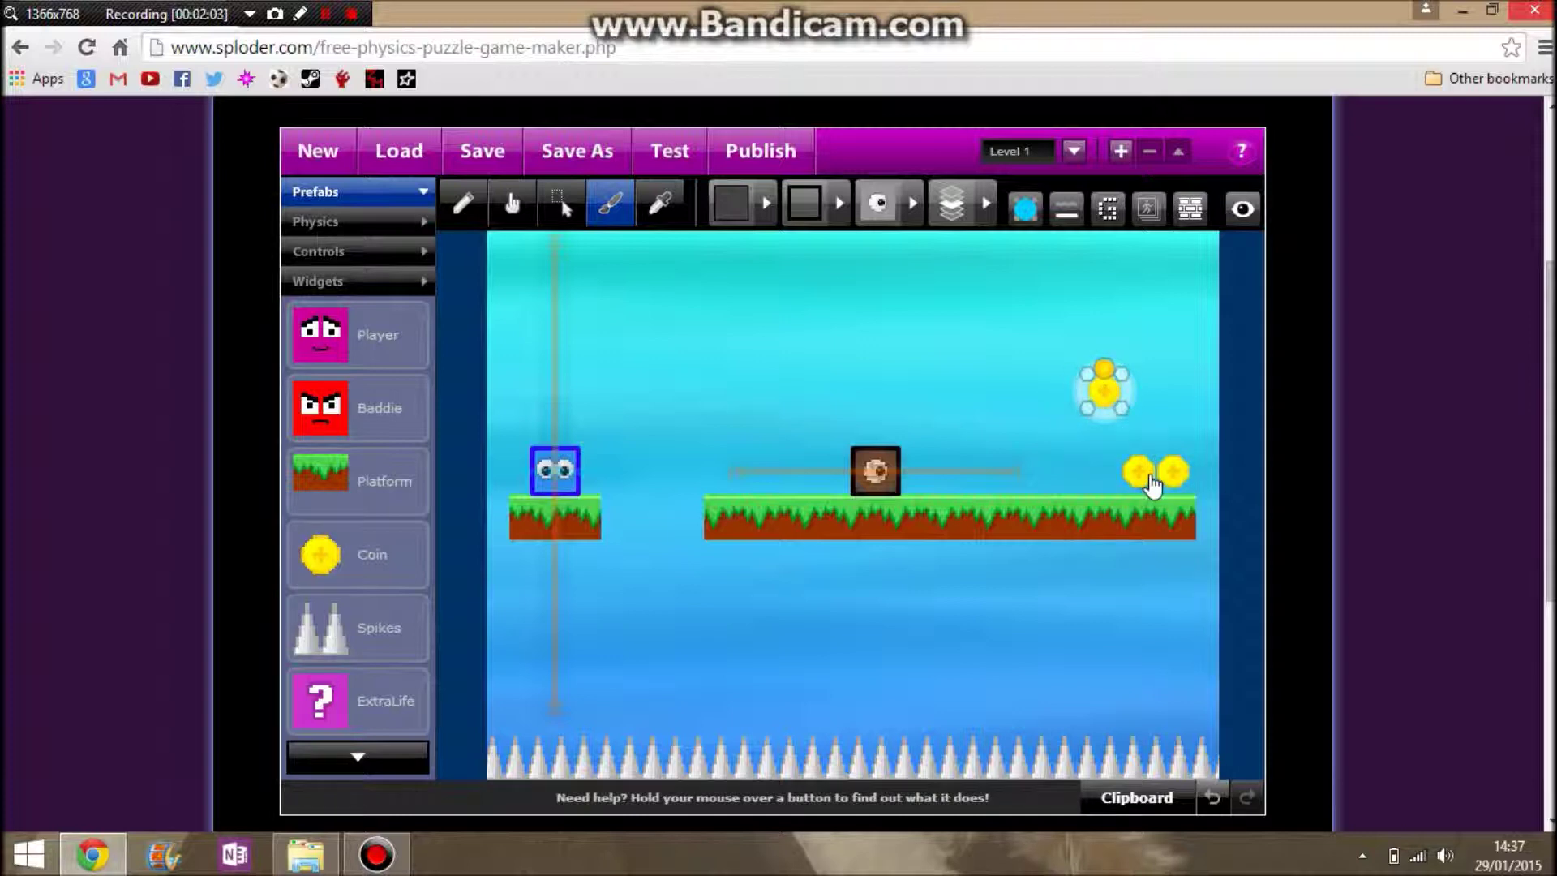
drag(1102, 391, 1103, 470)
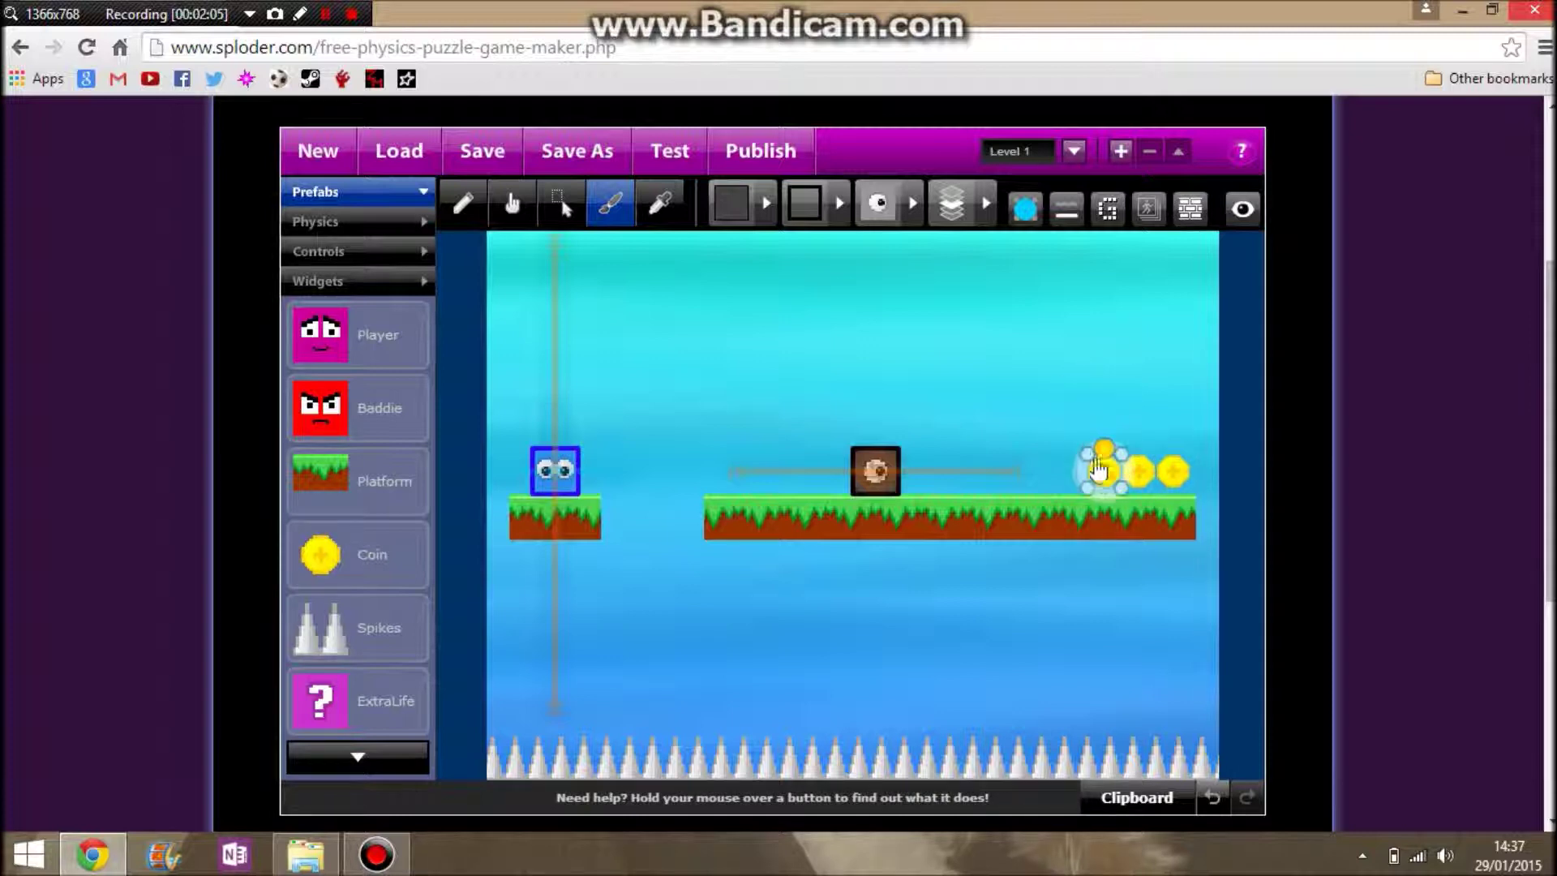
click(1016, 309)
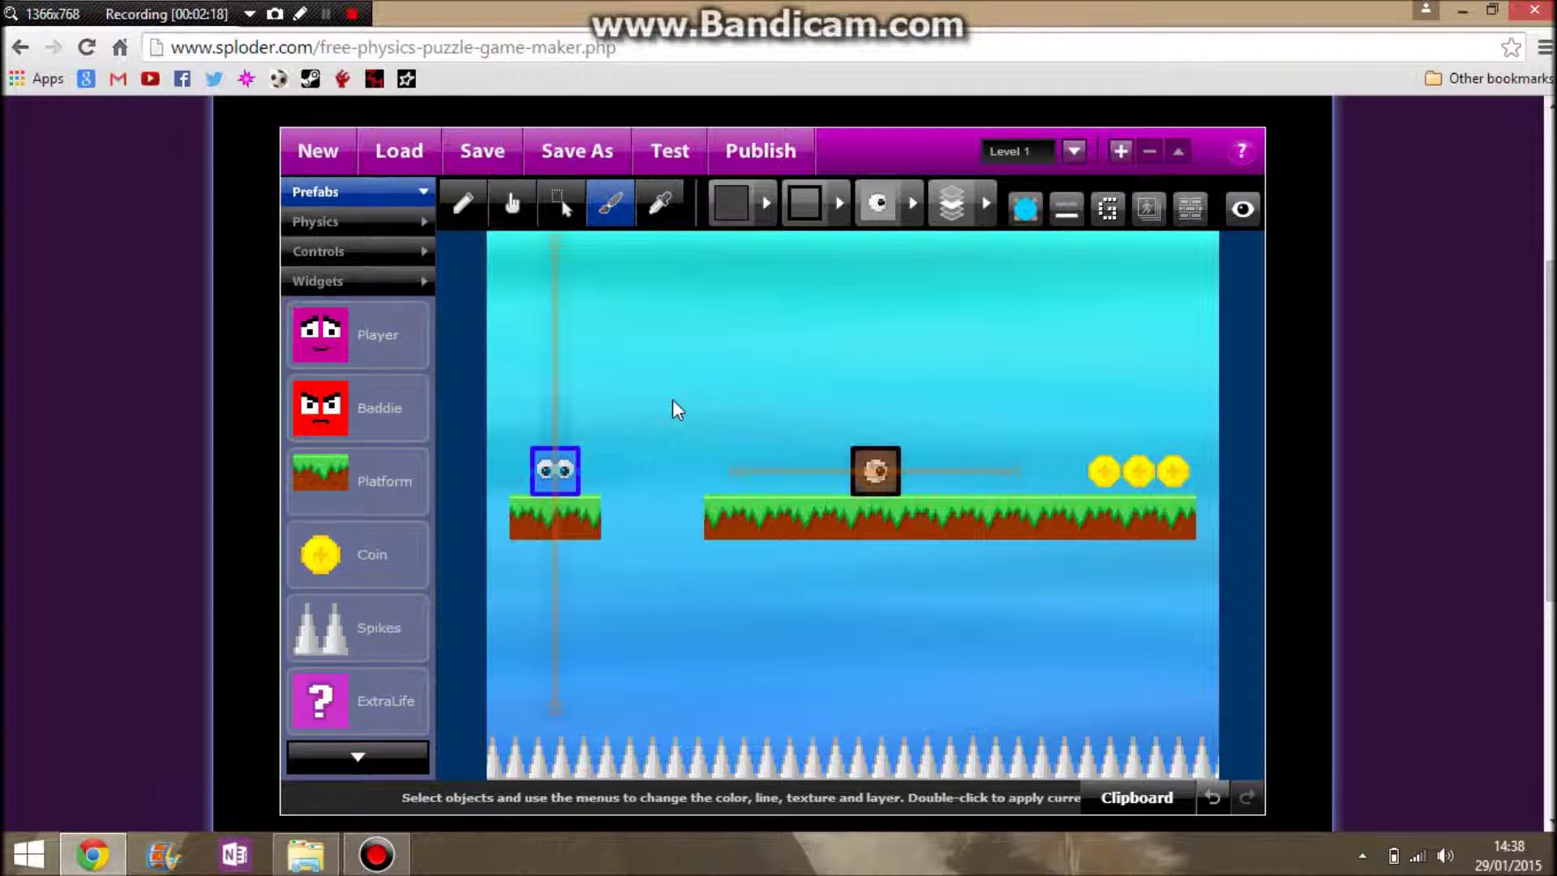
click(1108, 213)
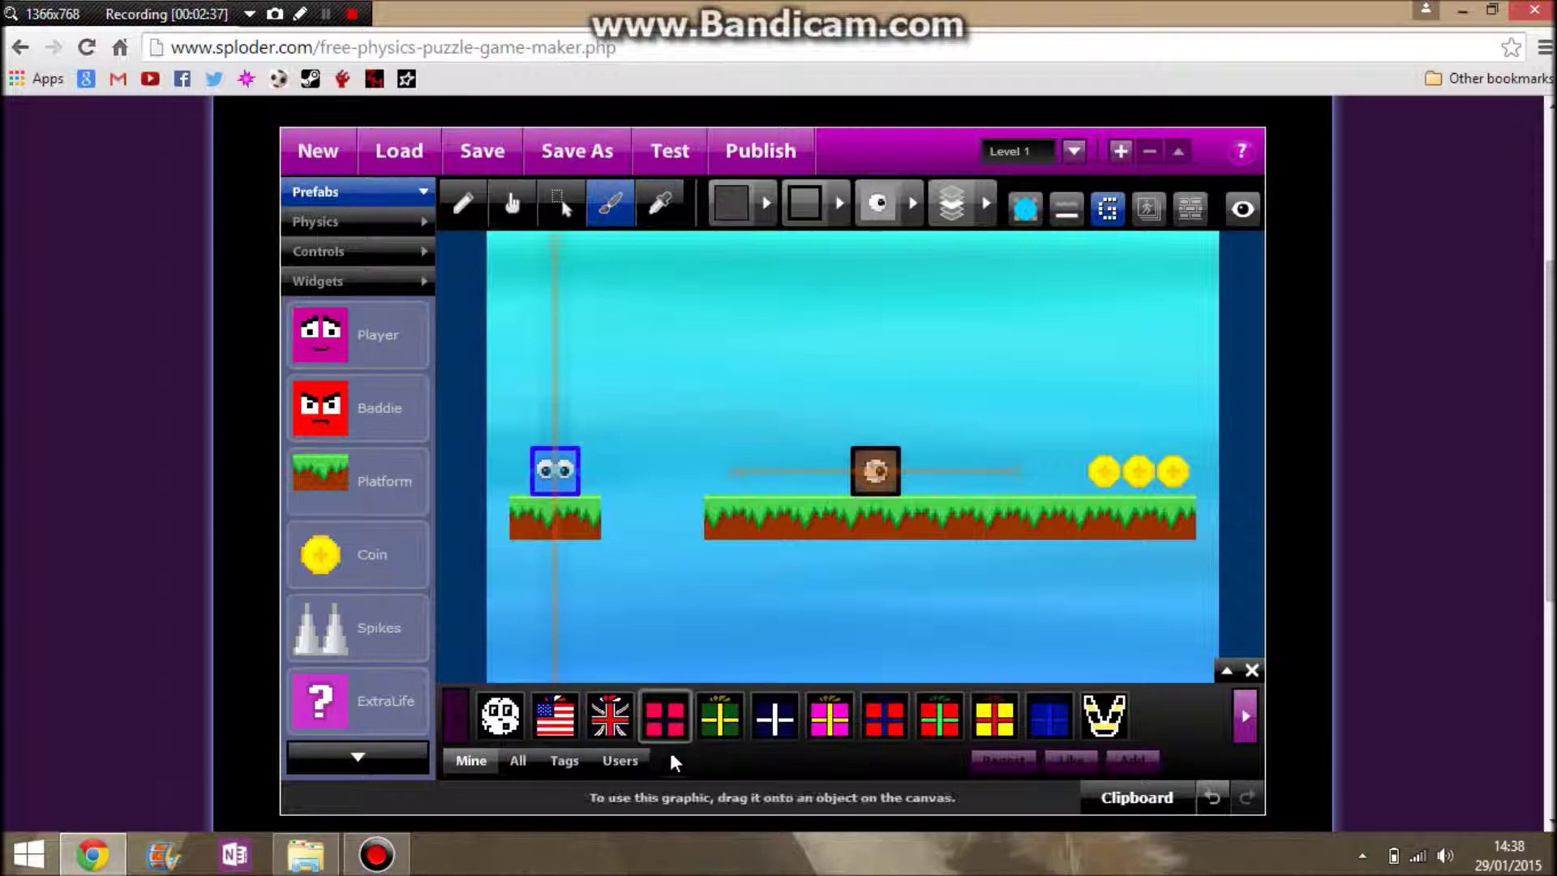
Switch the graphics library search to Tags.
click(563, 769)
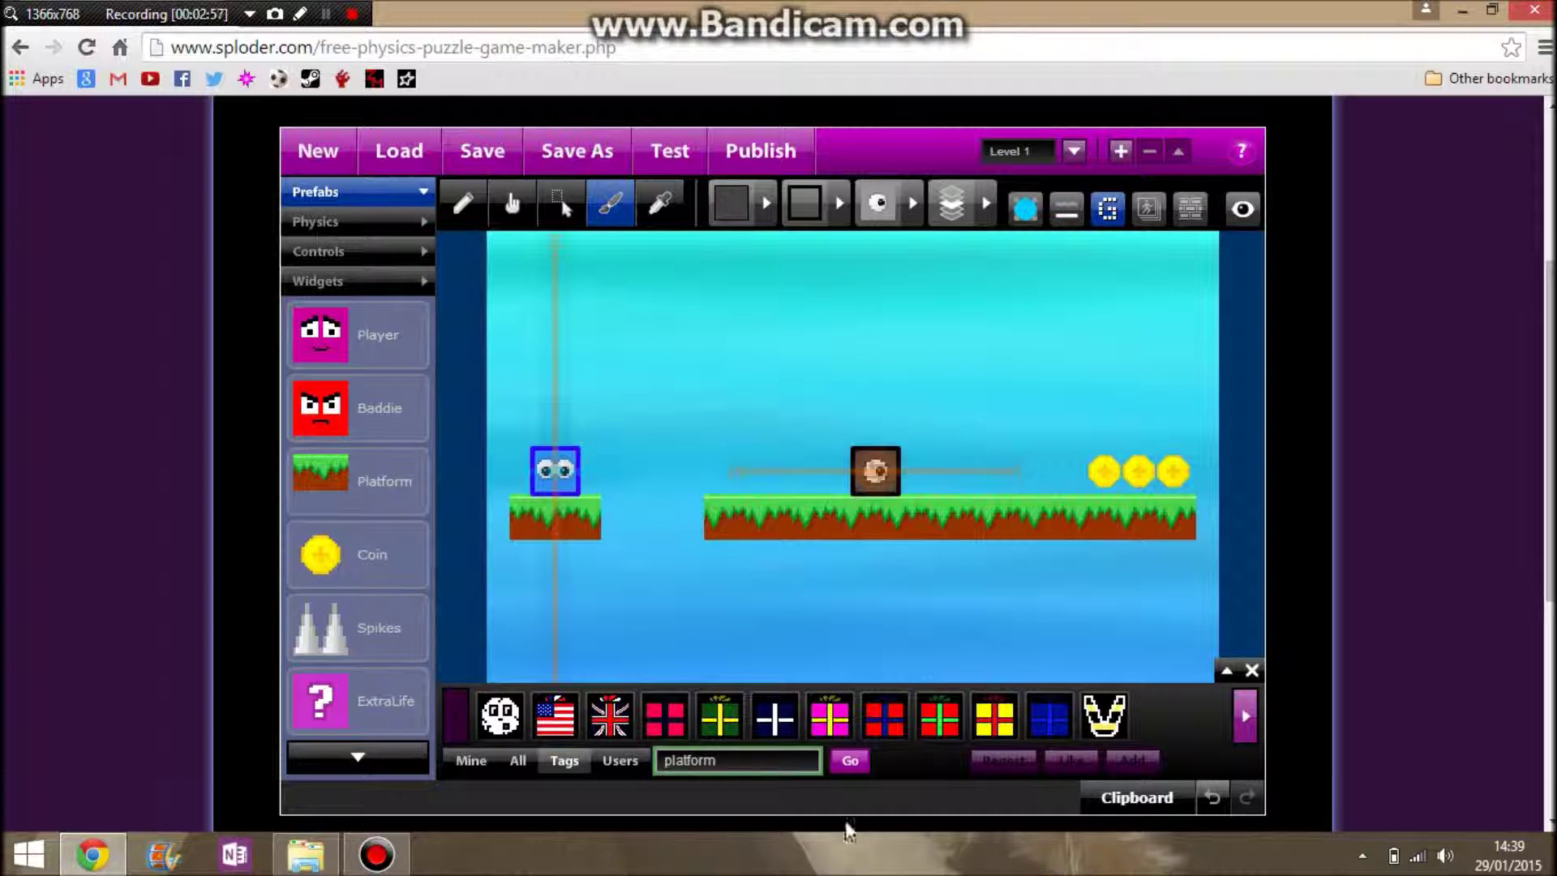
Search the graphics library by the tag 'pla' and page to the next results.
double_click(677, 765)
text(pla)
click(836, 764)
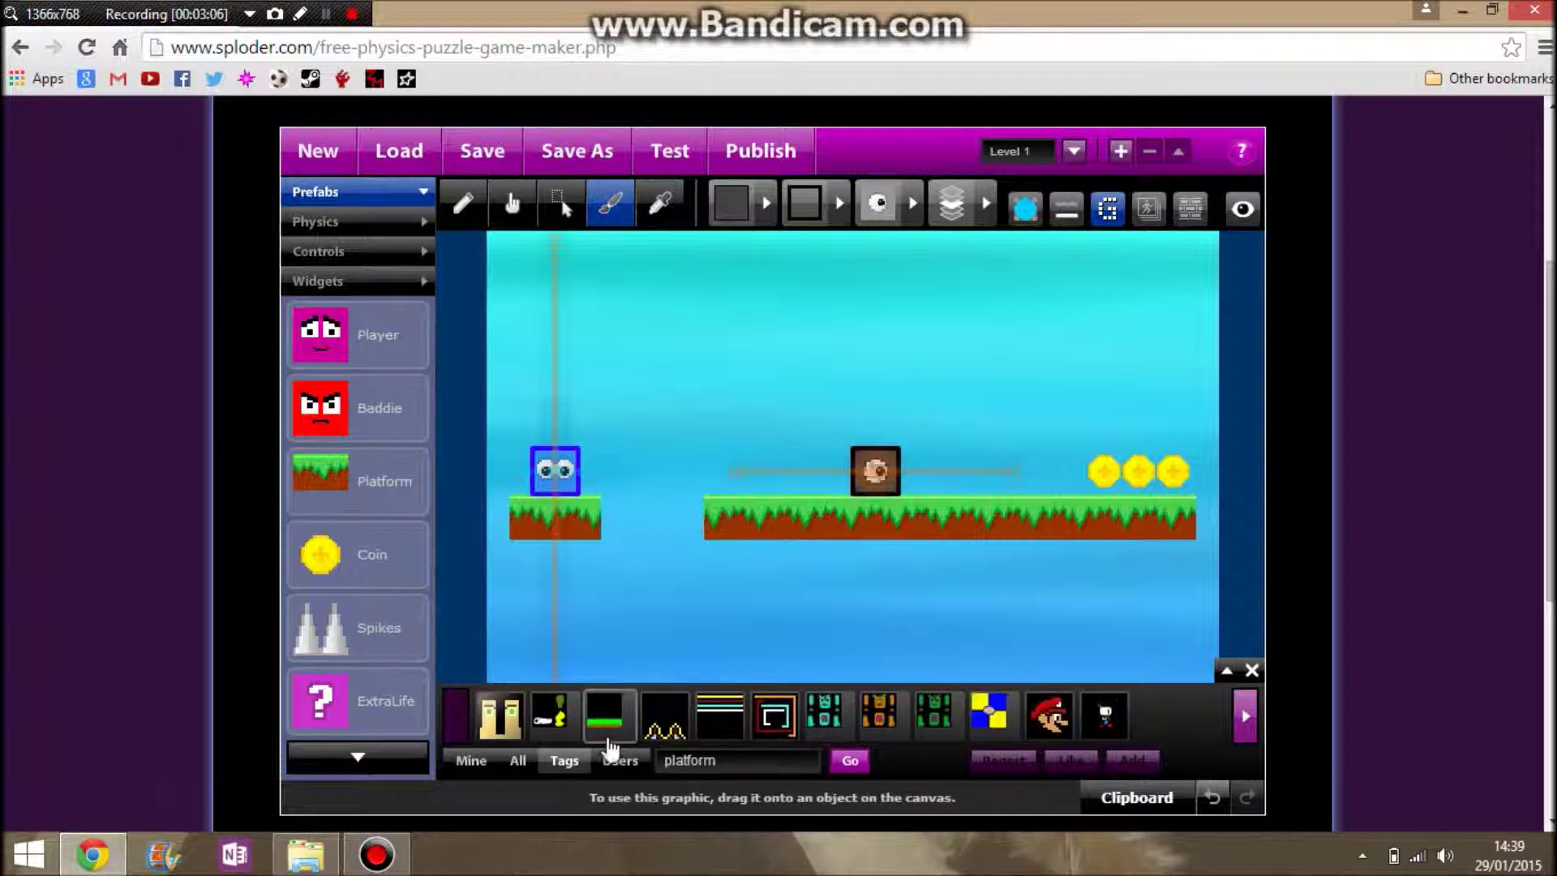
click(1244, 726)
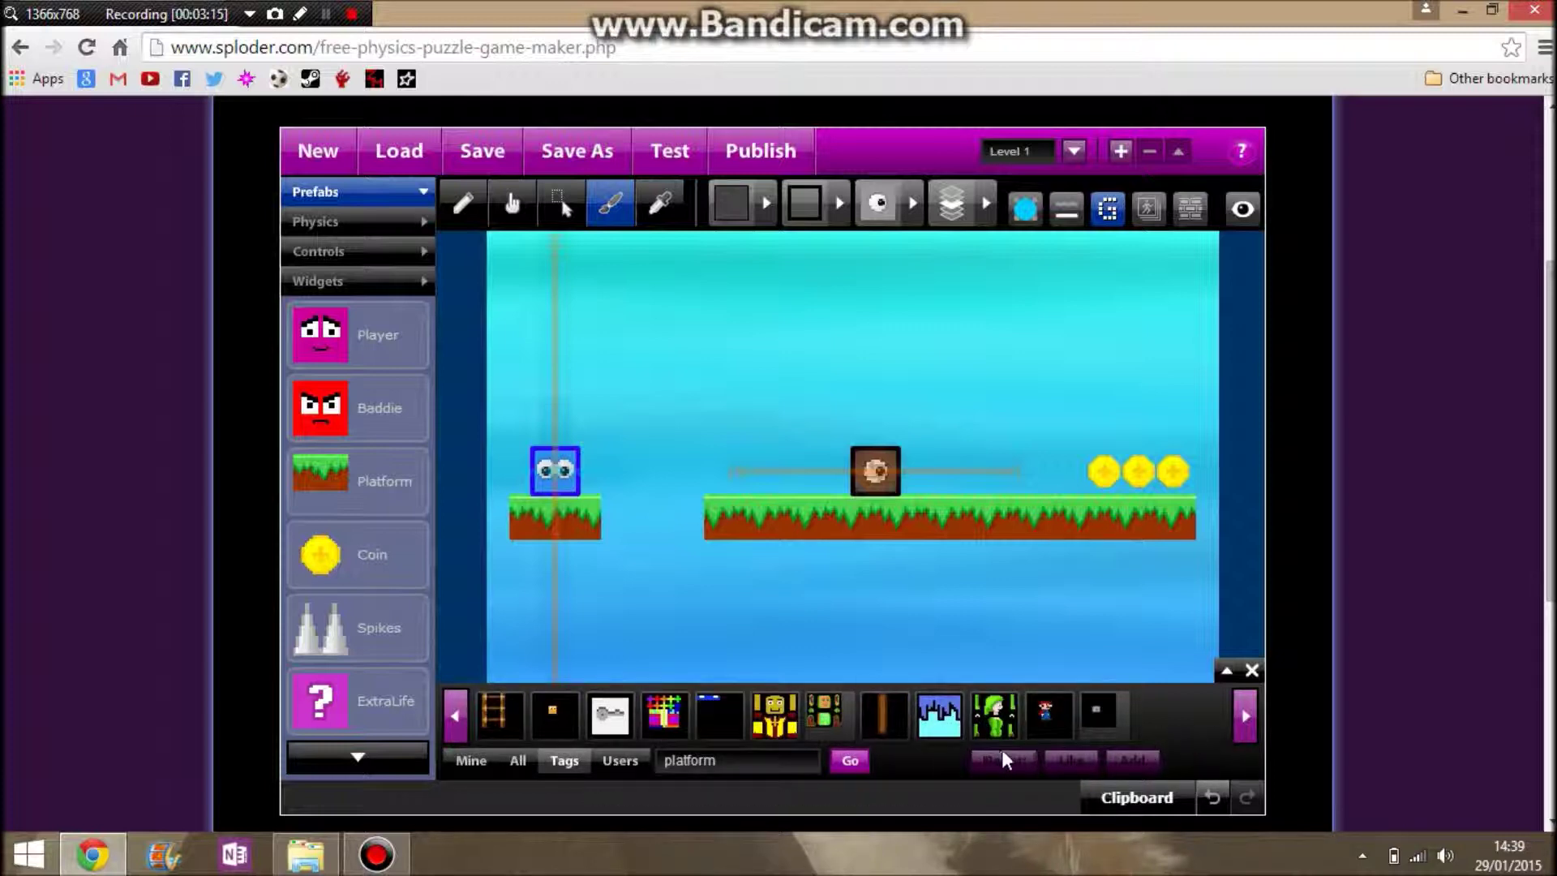
Apply a blue icy graphic, then a brown dirt graphic, to both grass platforms.
drag(939, 729, 561, 535)
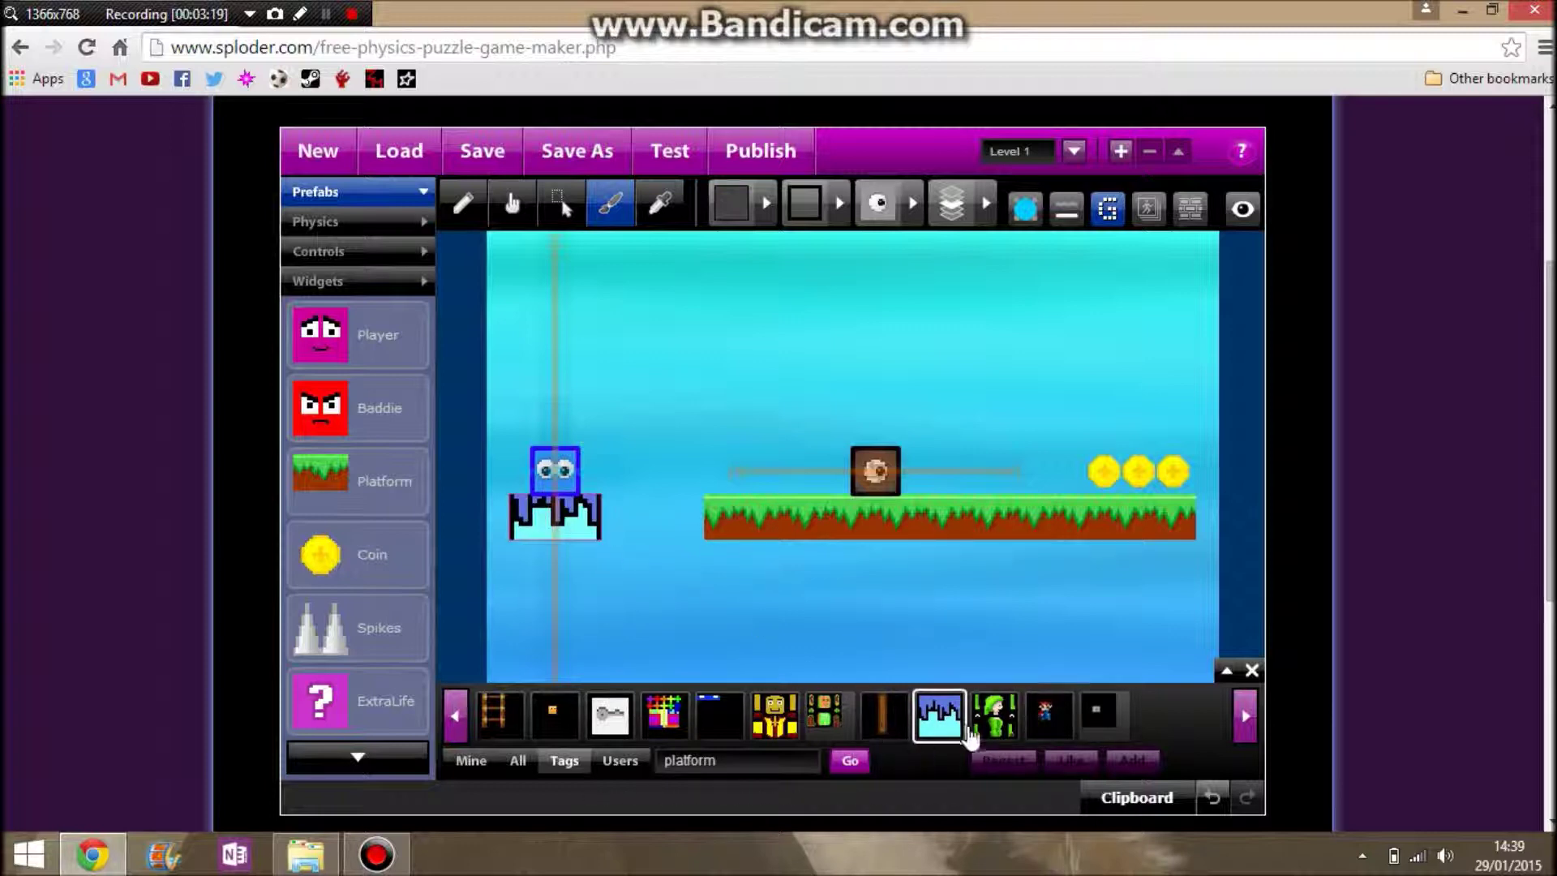
drag(969, 730, 873, 531)
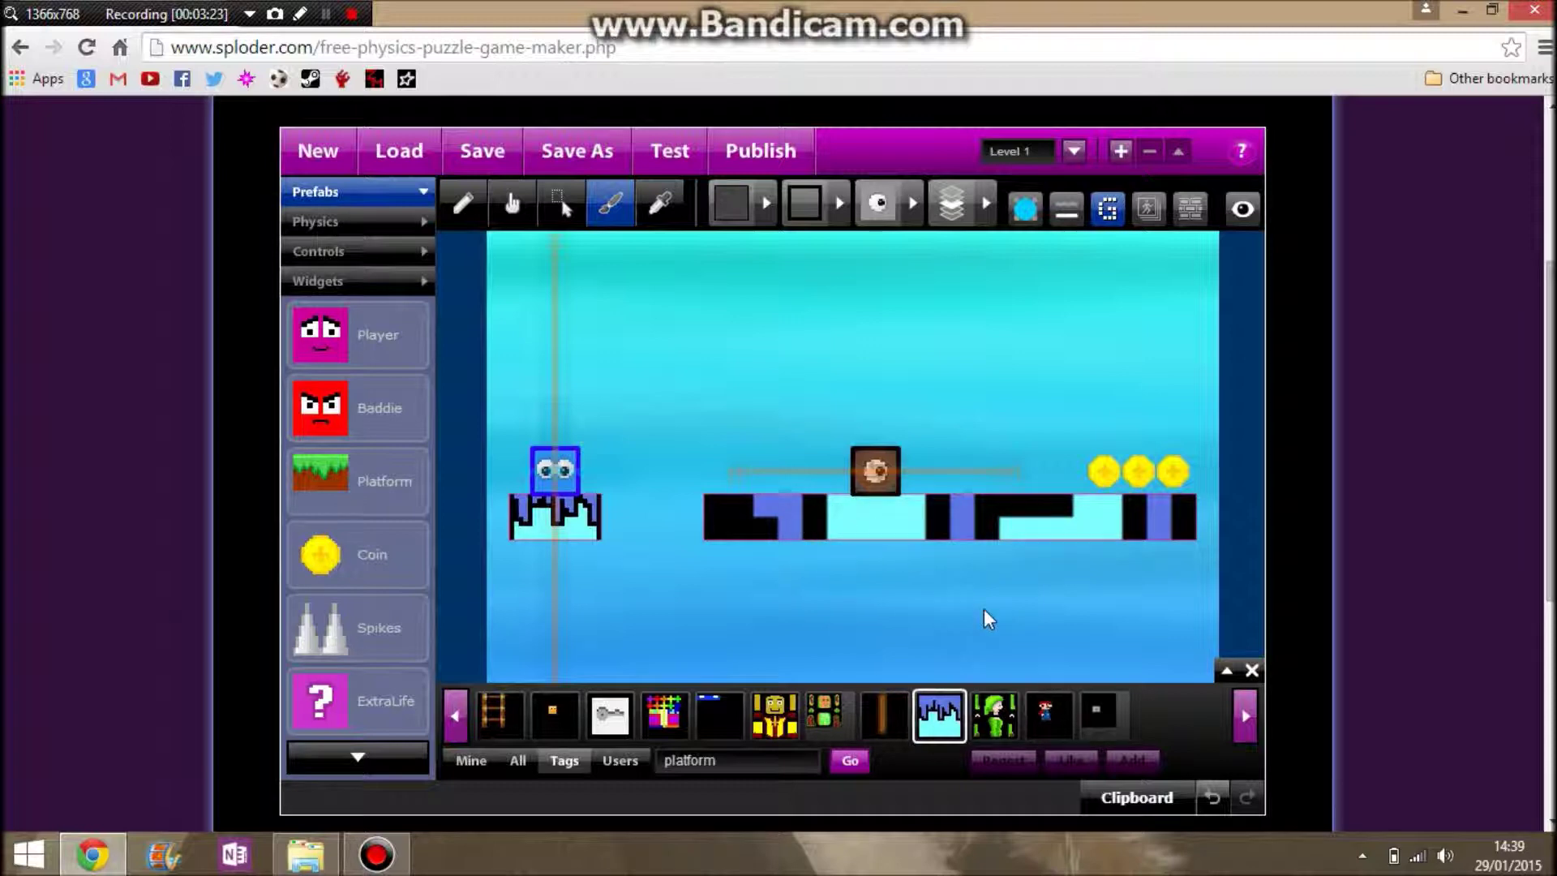
click(1246, 726)
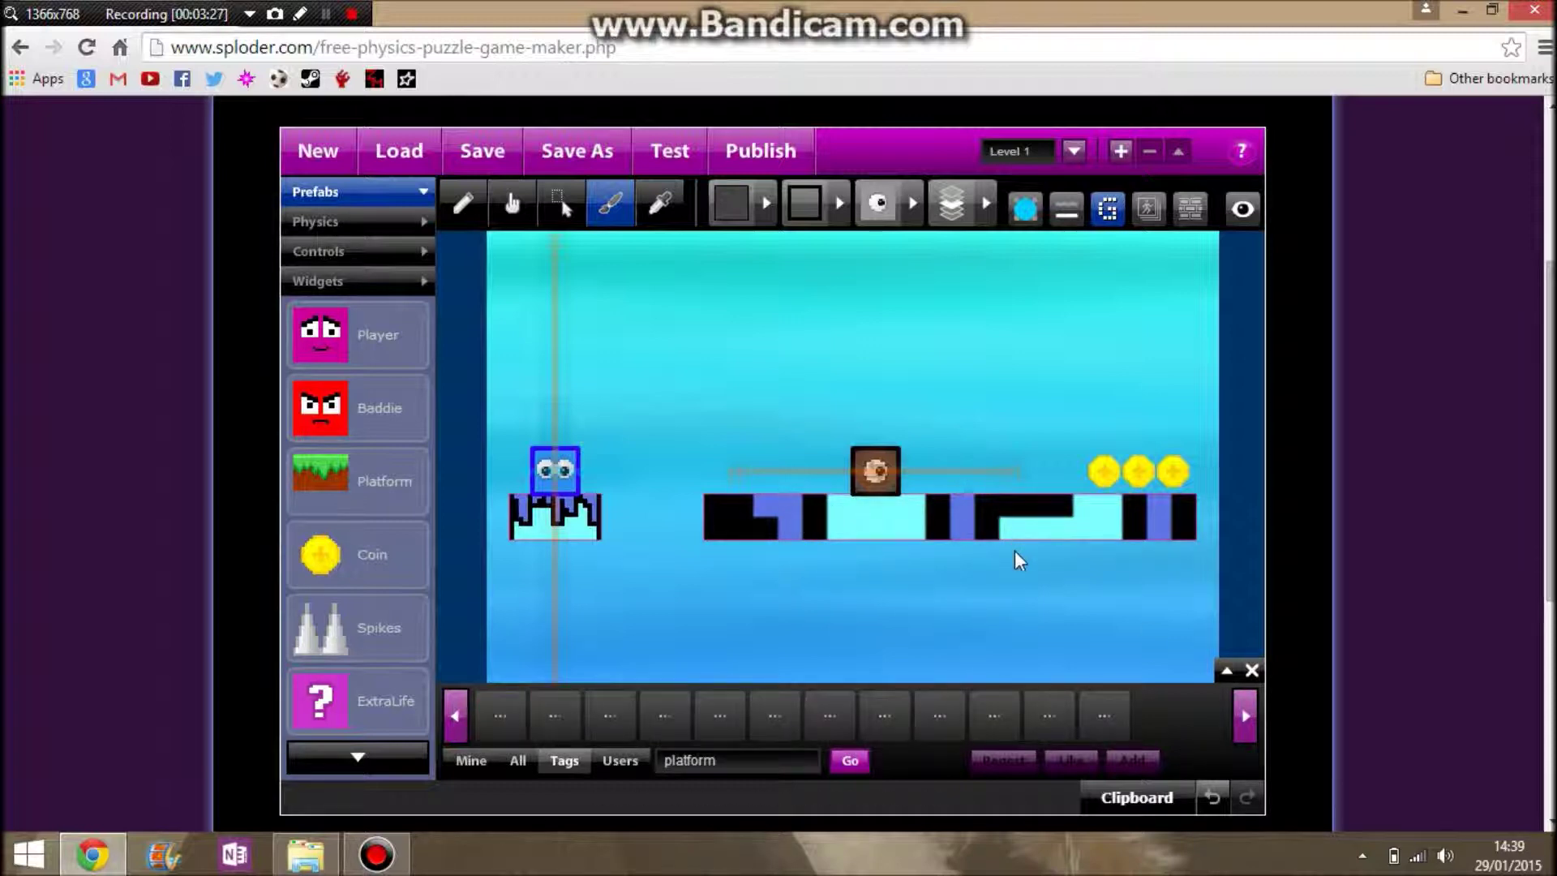
drag(664, 715, 781, 536)
drag(665, 715, 567, 519)
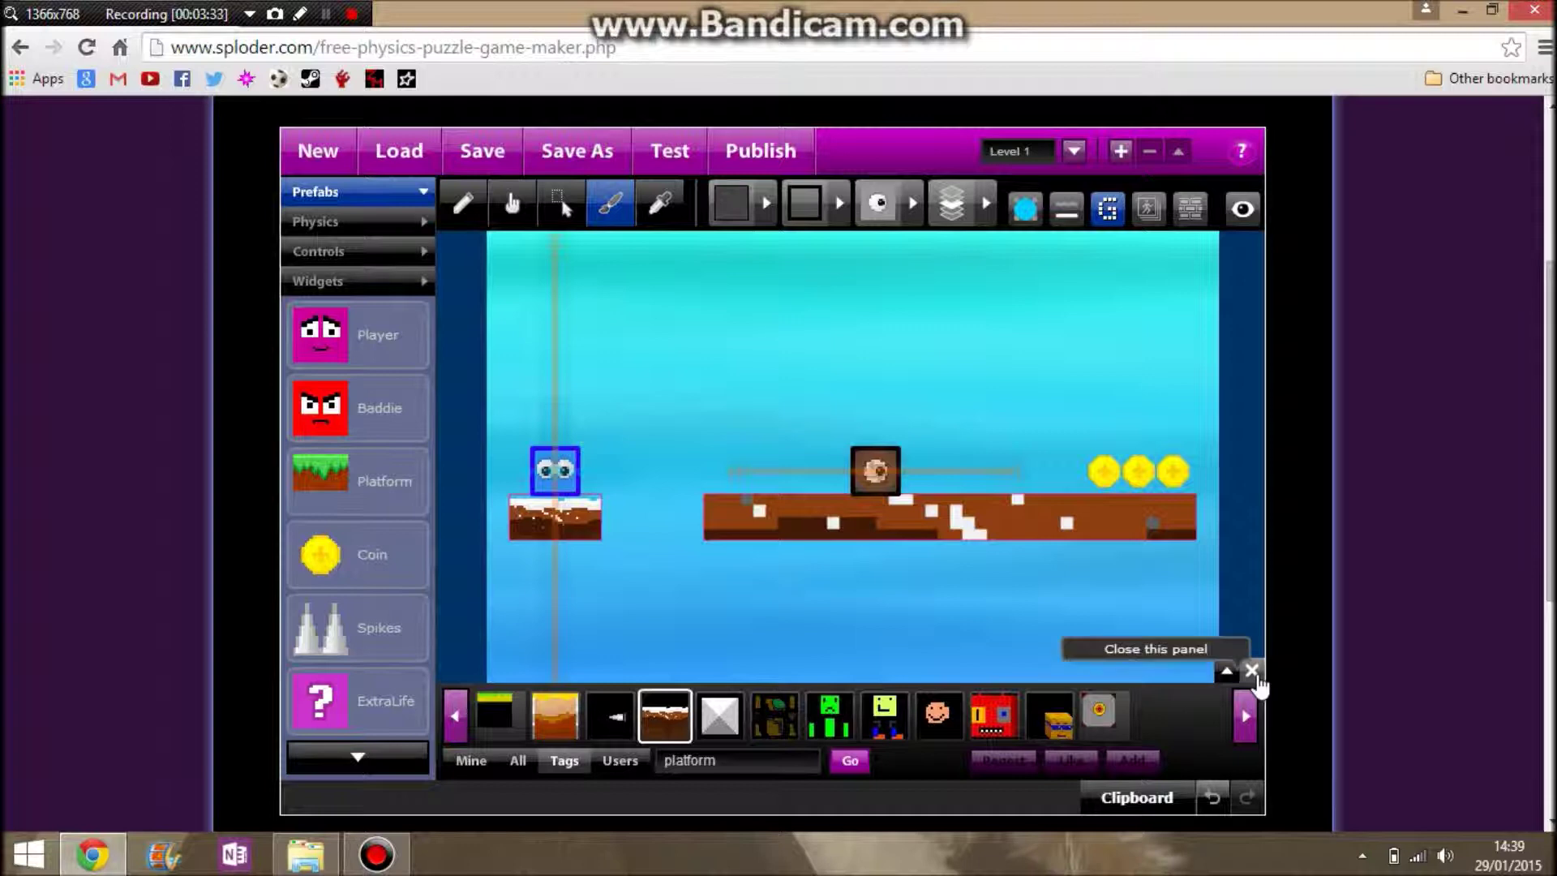
Give both platforms the grey X-block graphic and add a narrower X-block platform above them.
drag(719, 715, 568, 519)
drag(357, 481, 708, 398)
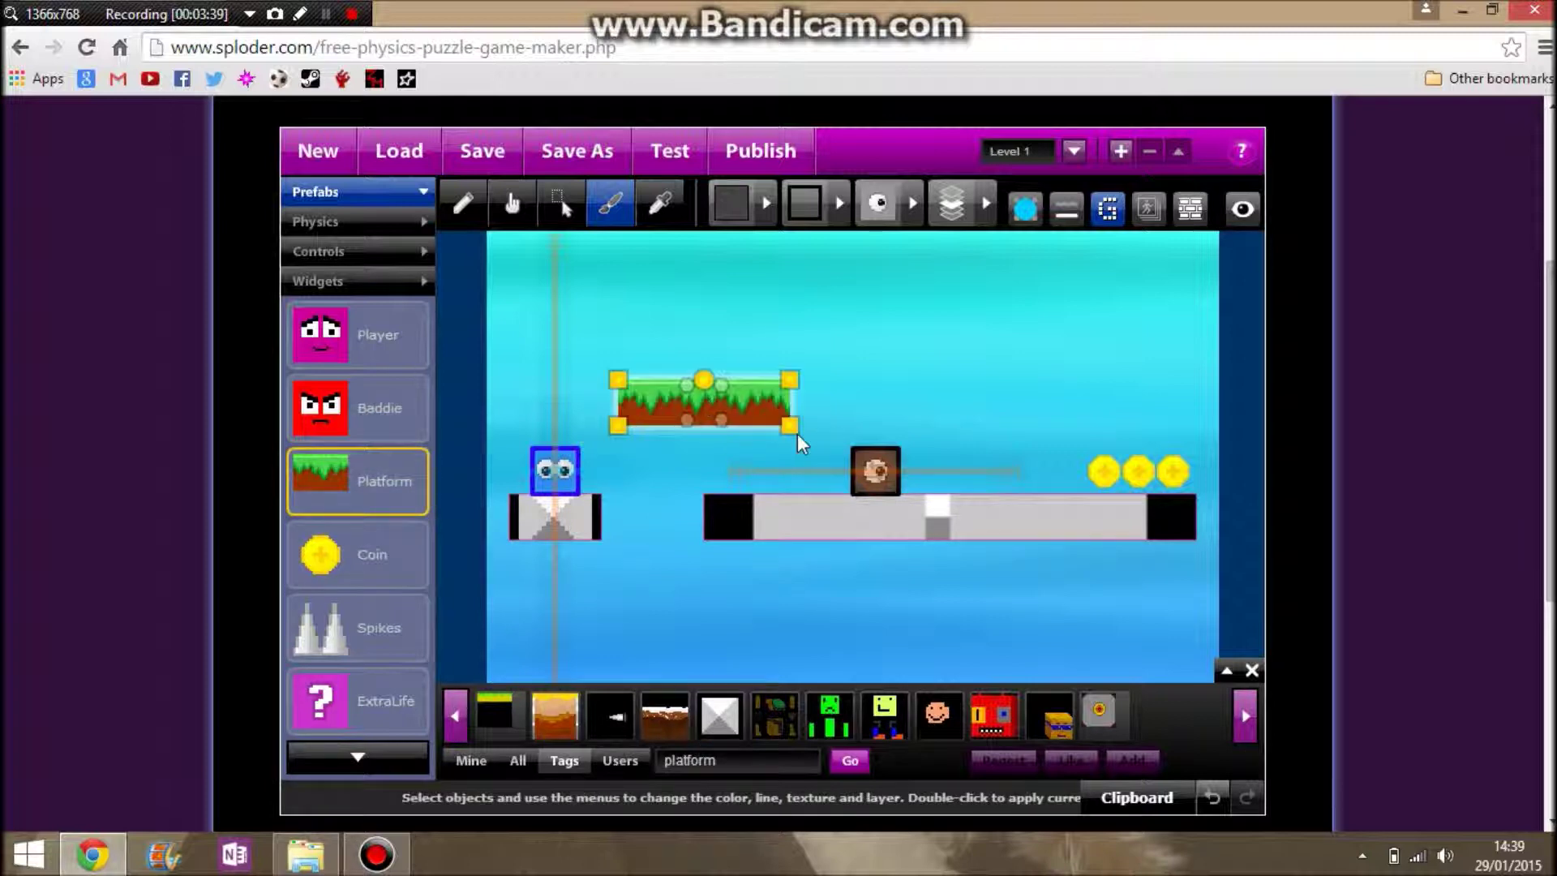
mouse_move(790, 426)
mouse_down()
mouse_move(689, 420)
mouse_move(795, 413)
mouse_up()
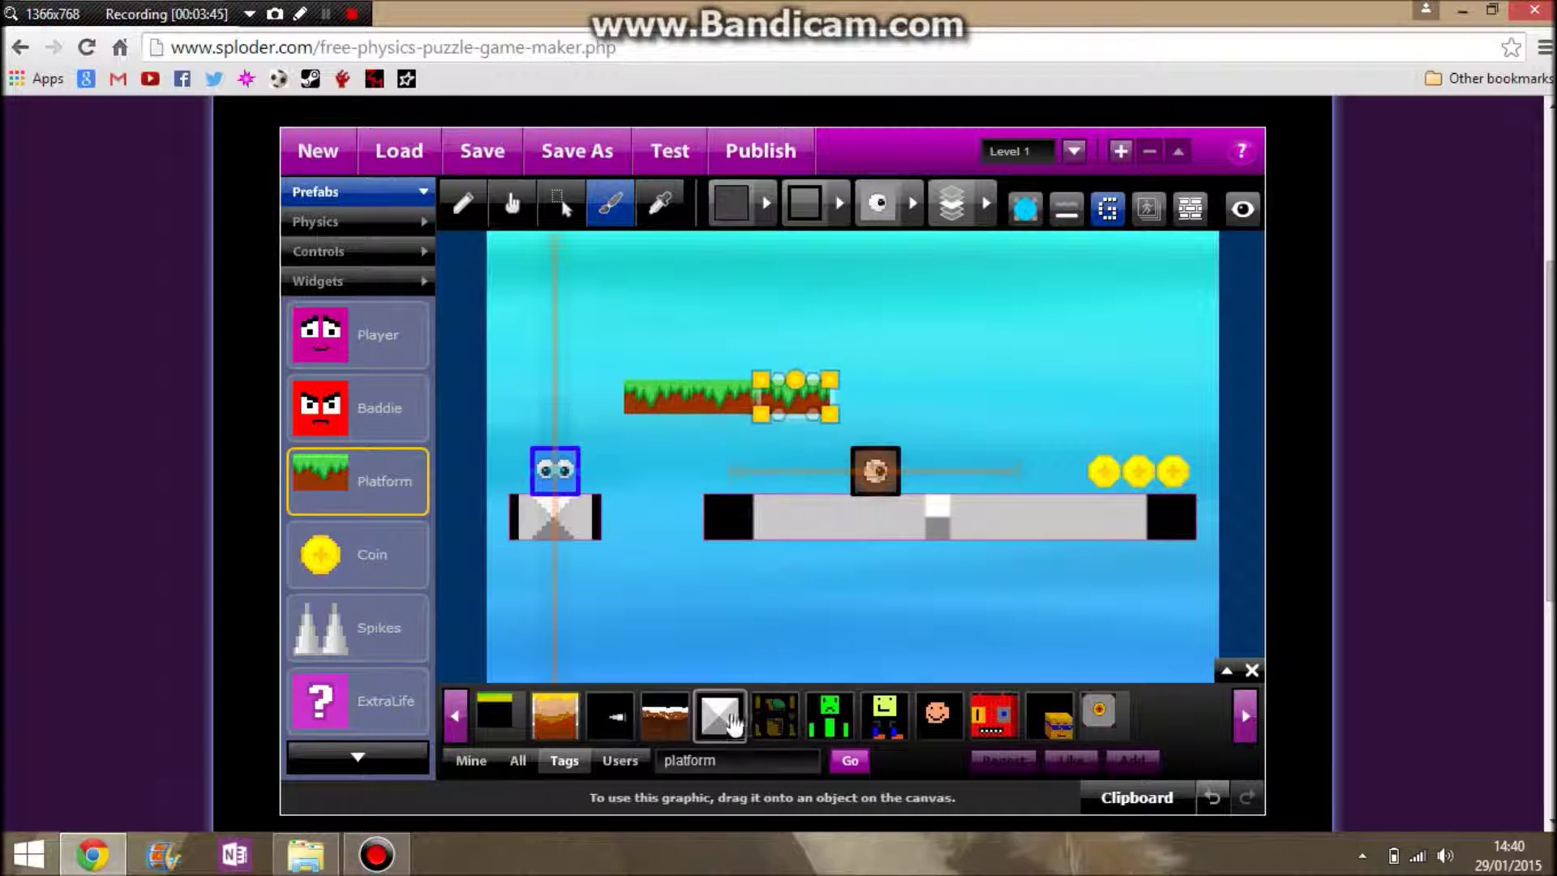
drag(720, 715, 661, 398)
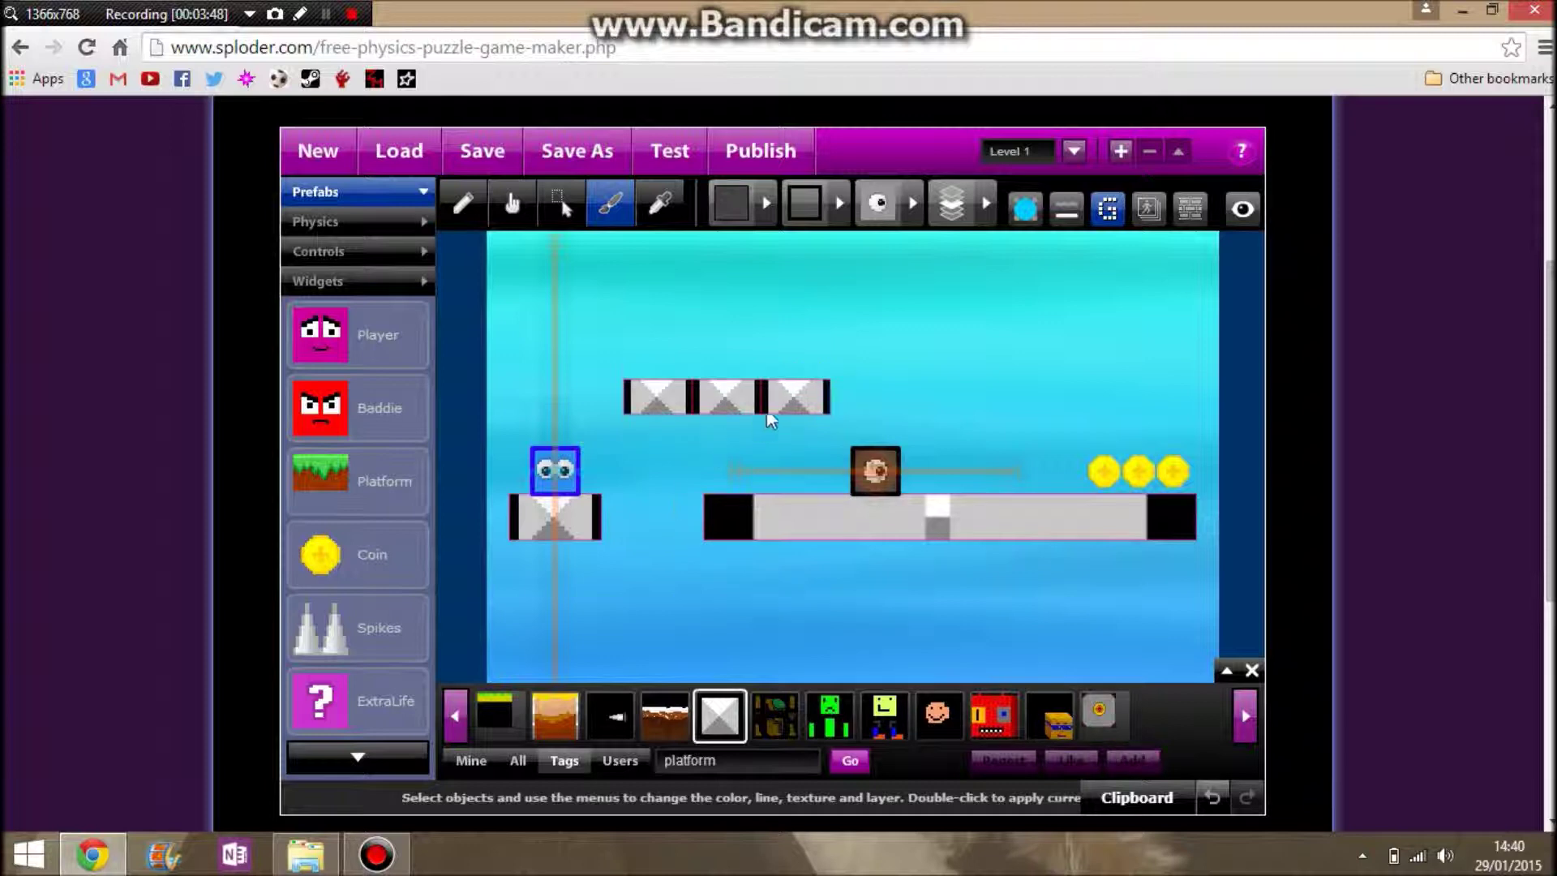
click(799, 396)
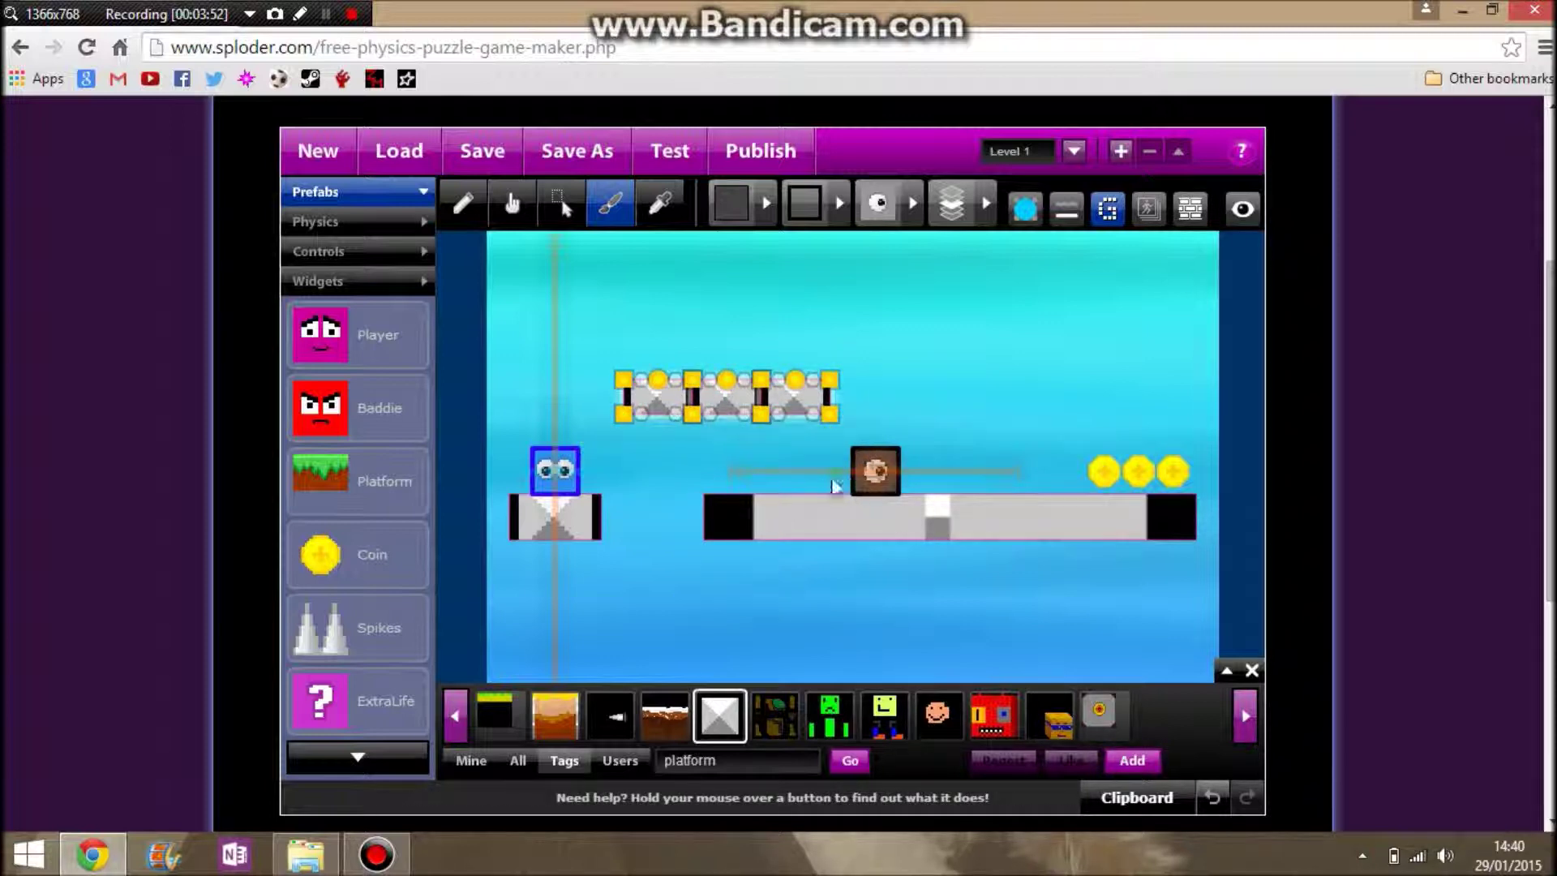
Delete the three floating block pieces, then drag another platform into the level.
click(1253, 675)
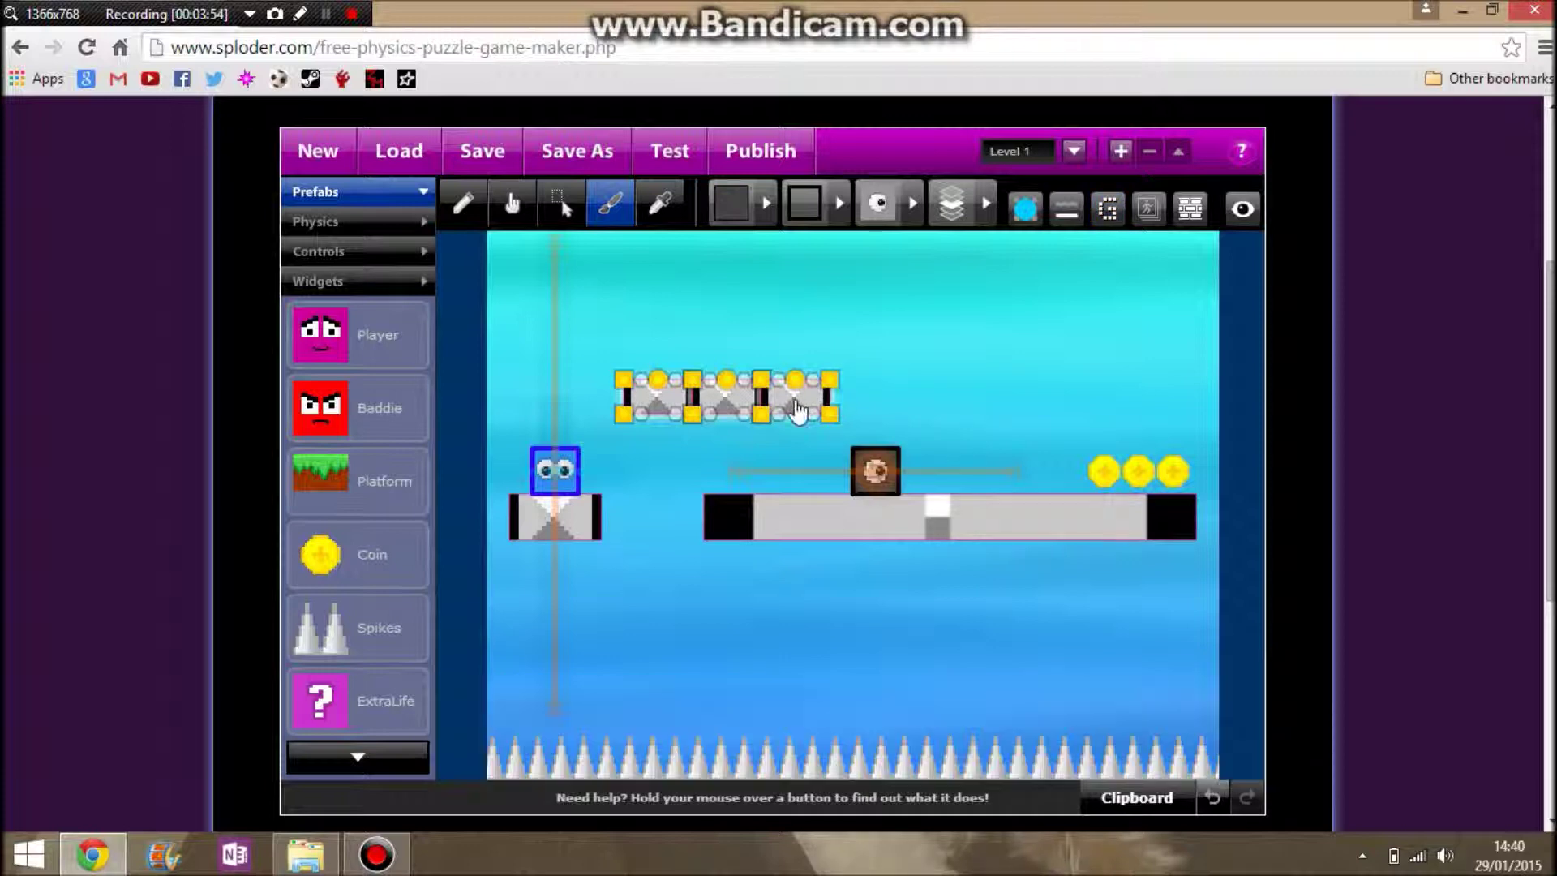
key(Delete)
click(838, 519)
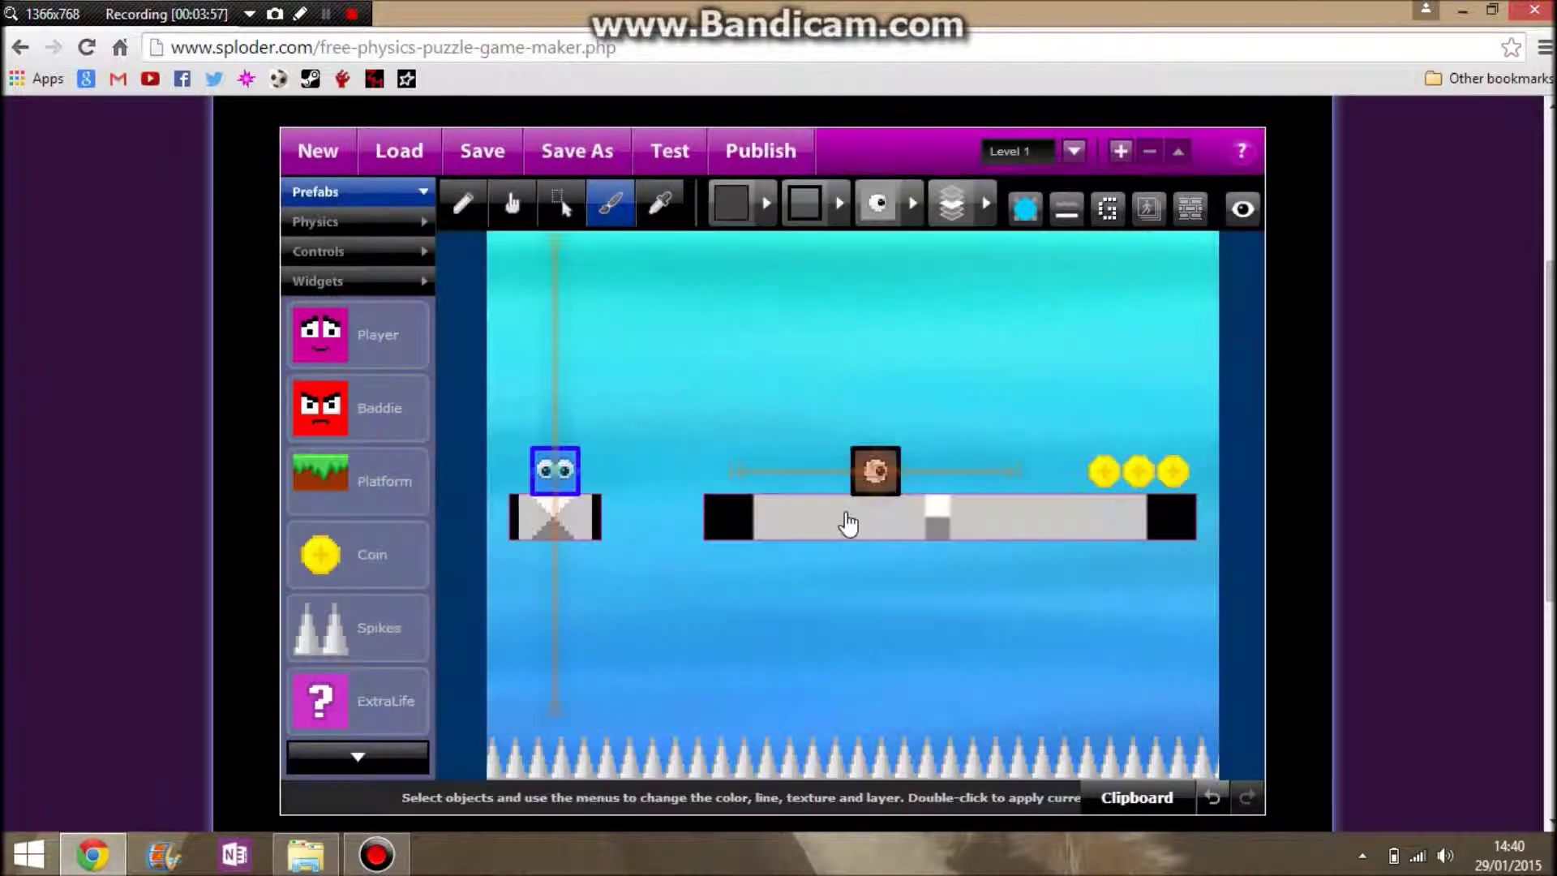
click(857, 511)
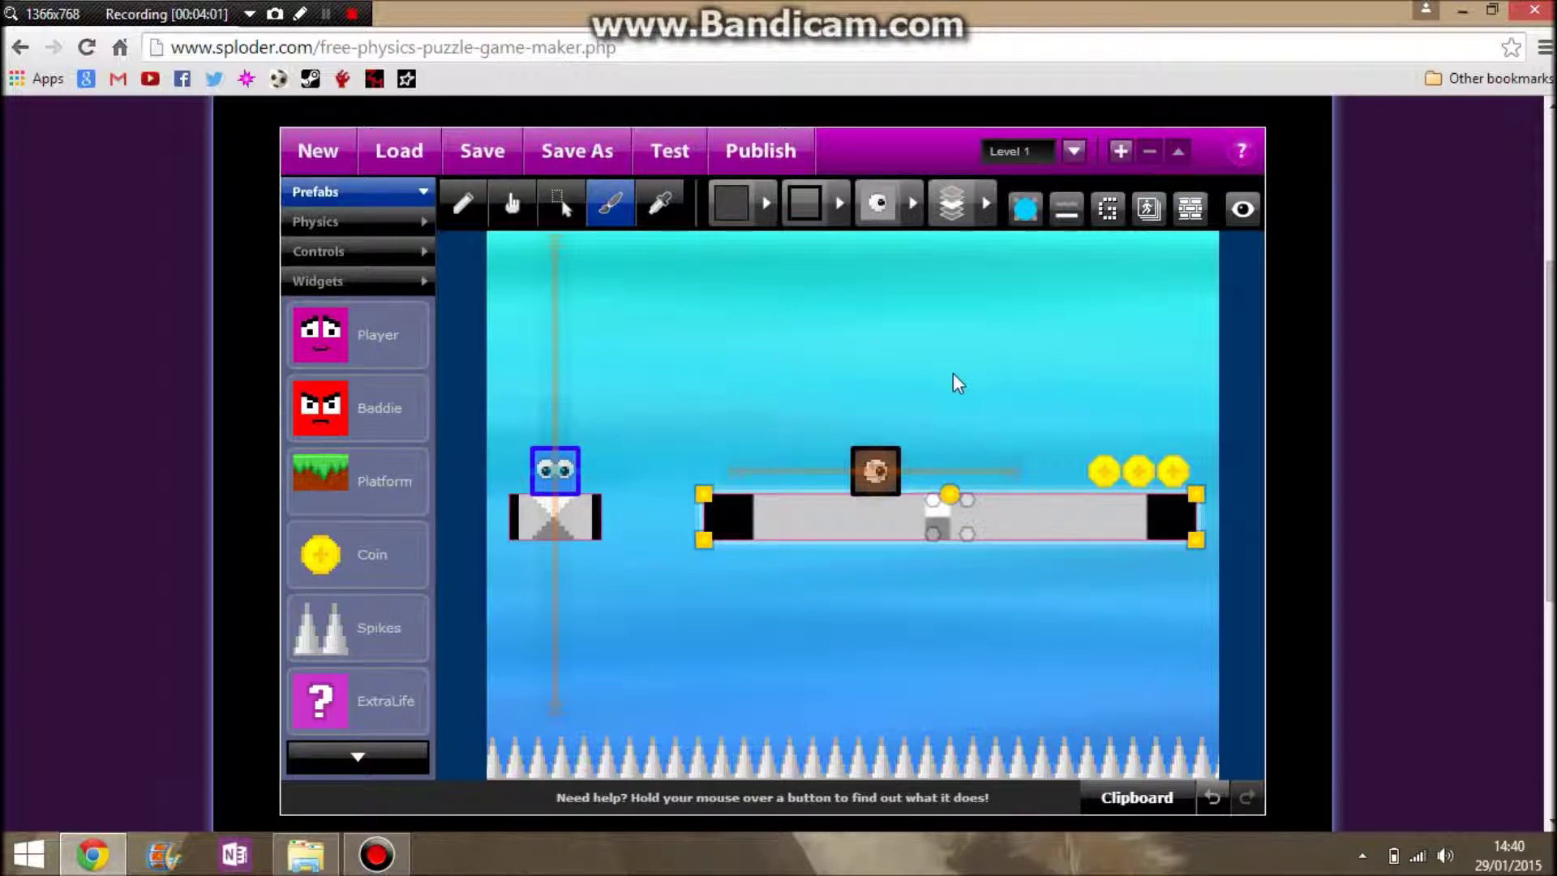
click(1109, 227)
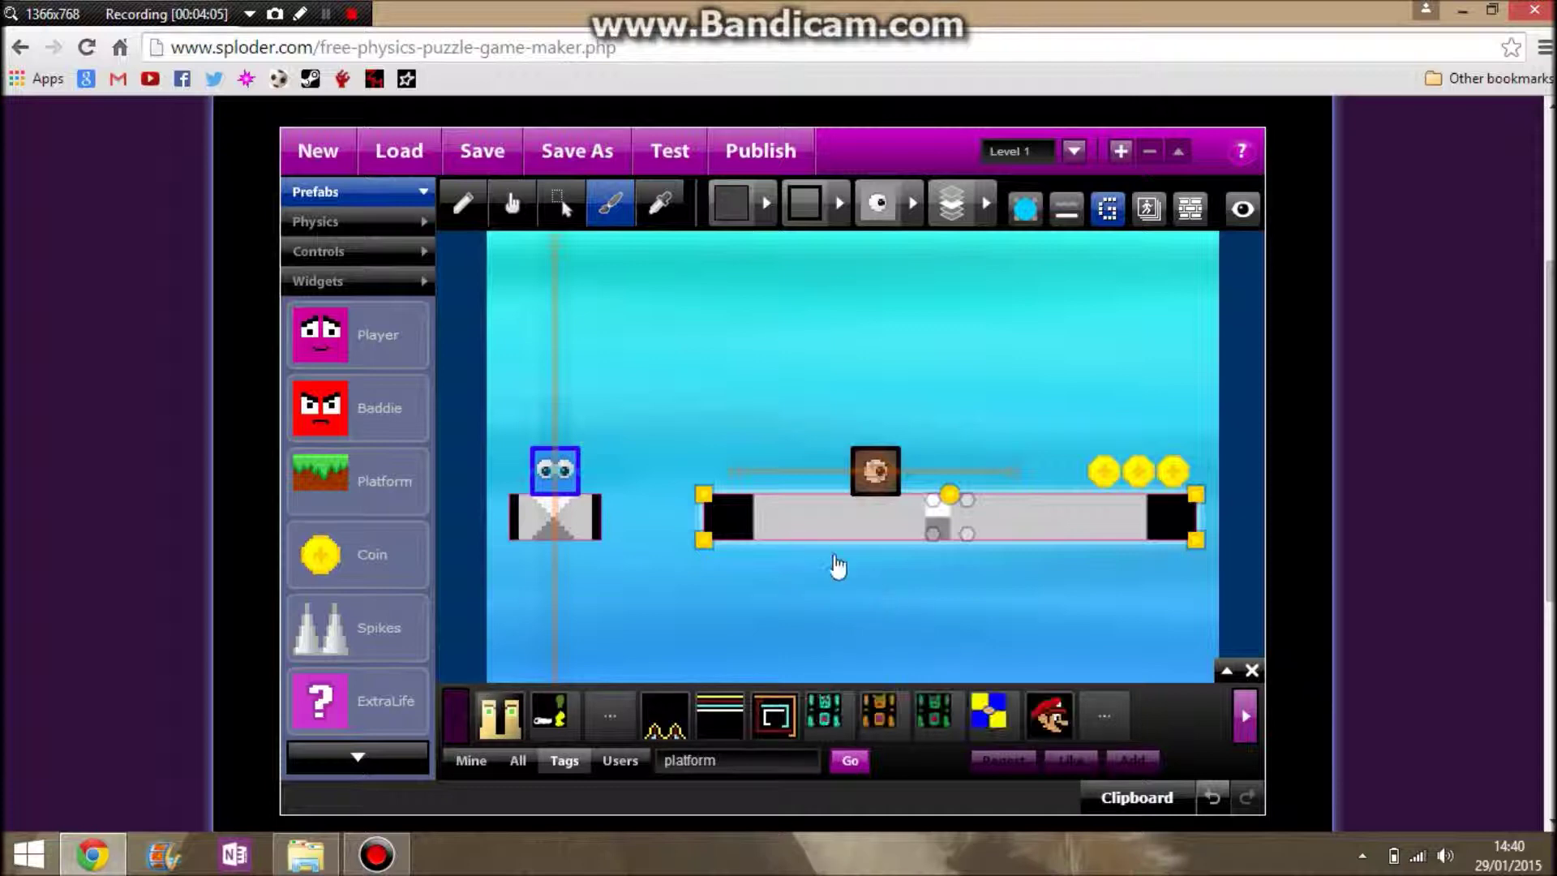
drag(388, 505, 461, 487)
Undo eight edits back to the grass platforms and return the raised coin to the row.
click(1212, 798)
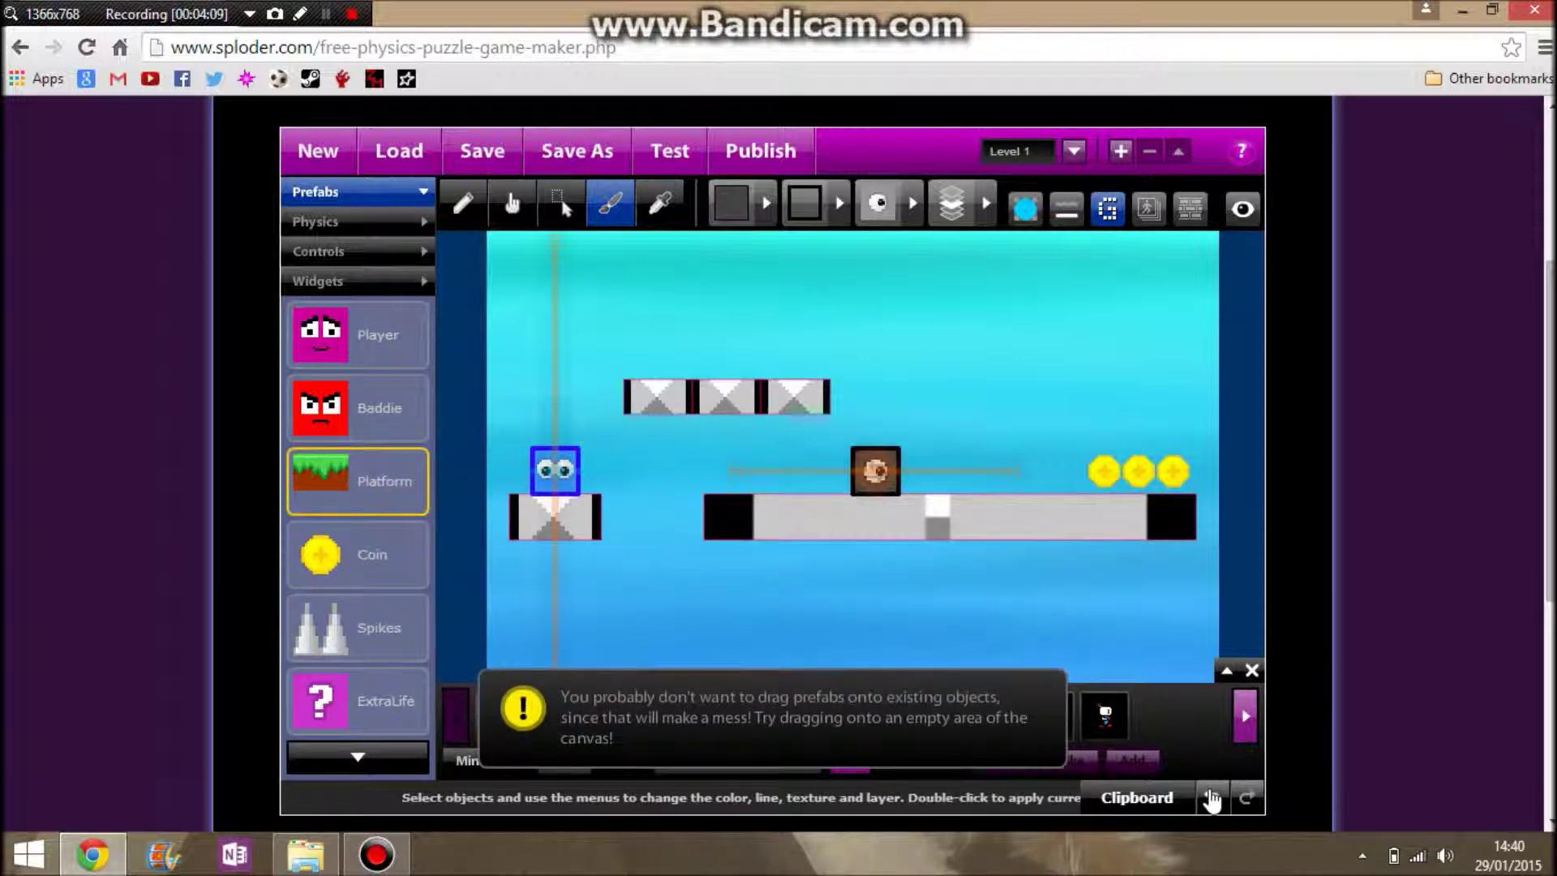
click(1212, 799)
click(1211, 799)
click(1212, 799)
click(1211, 799)
click(1212, 799)
click(1212, 799)
click(1212, 798)
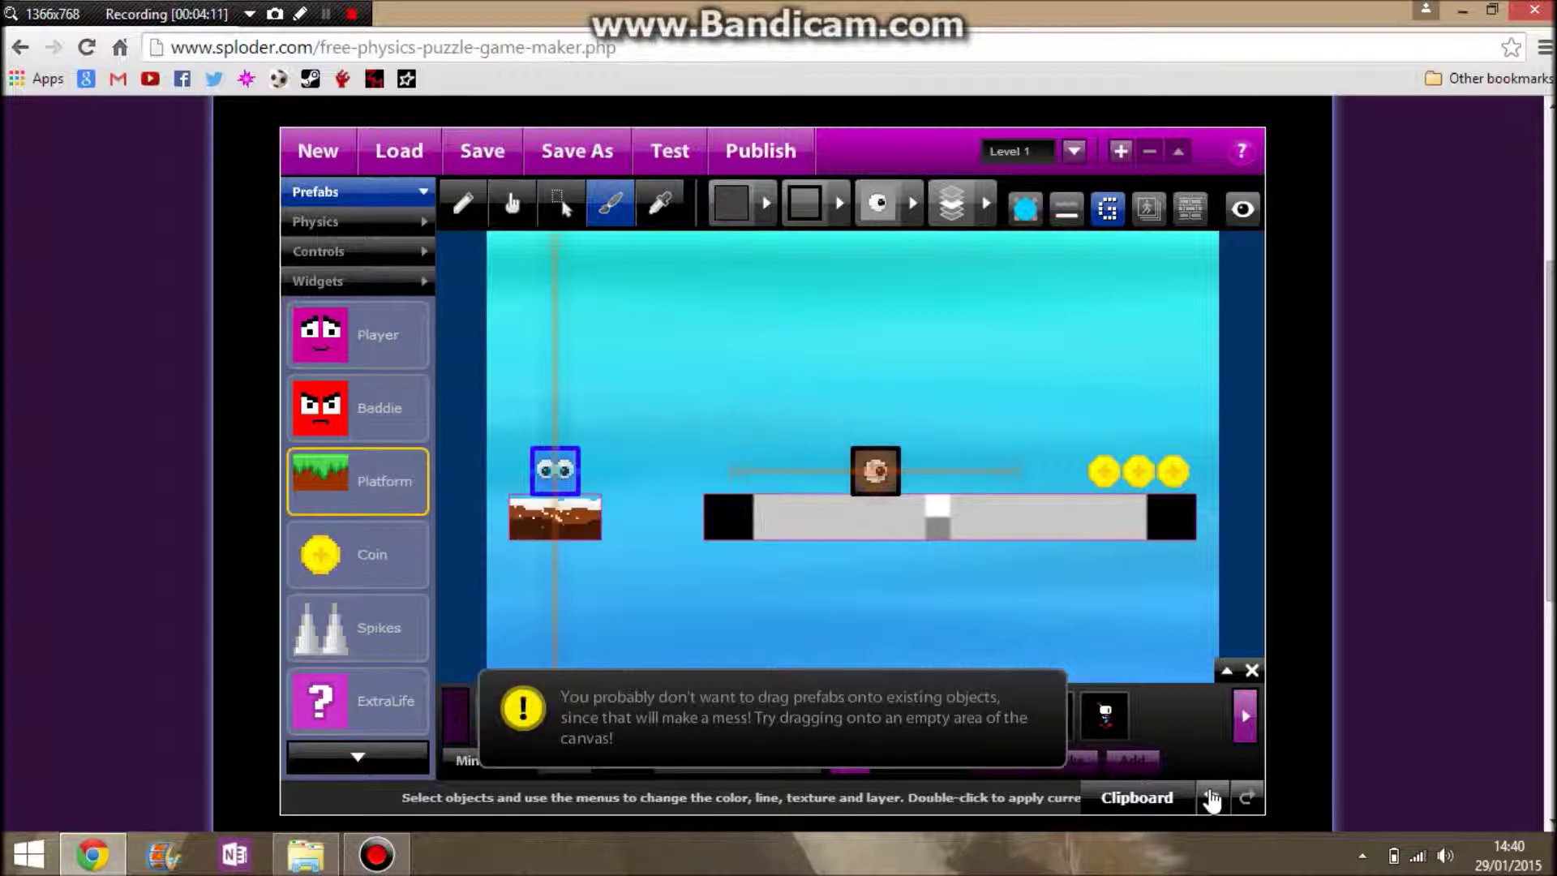
click(1211, 798)
click(1211, 799)
click(1212, 799)
click(1211, 798)
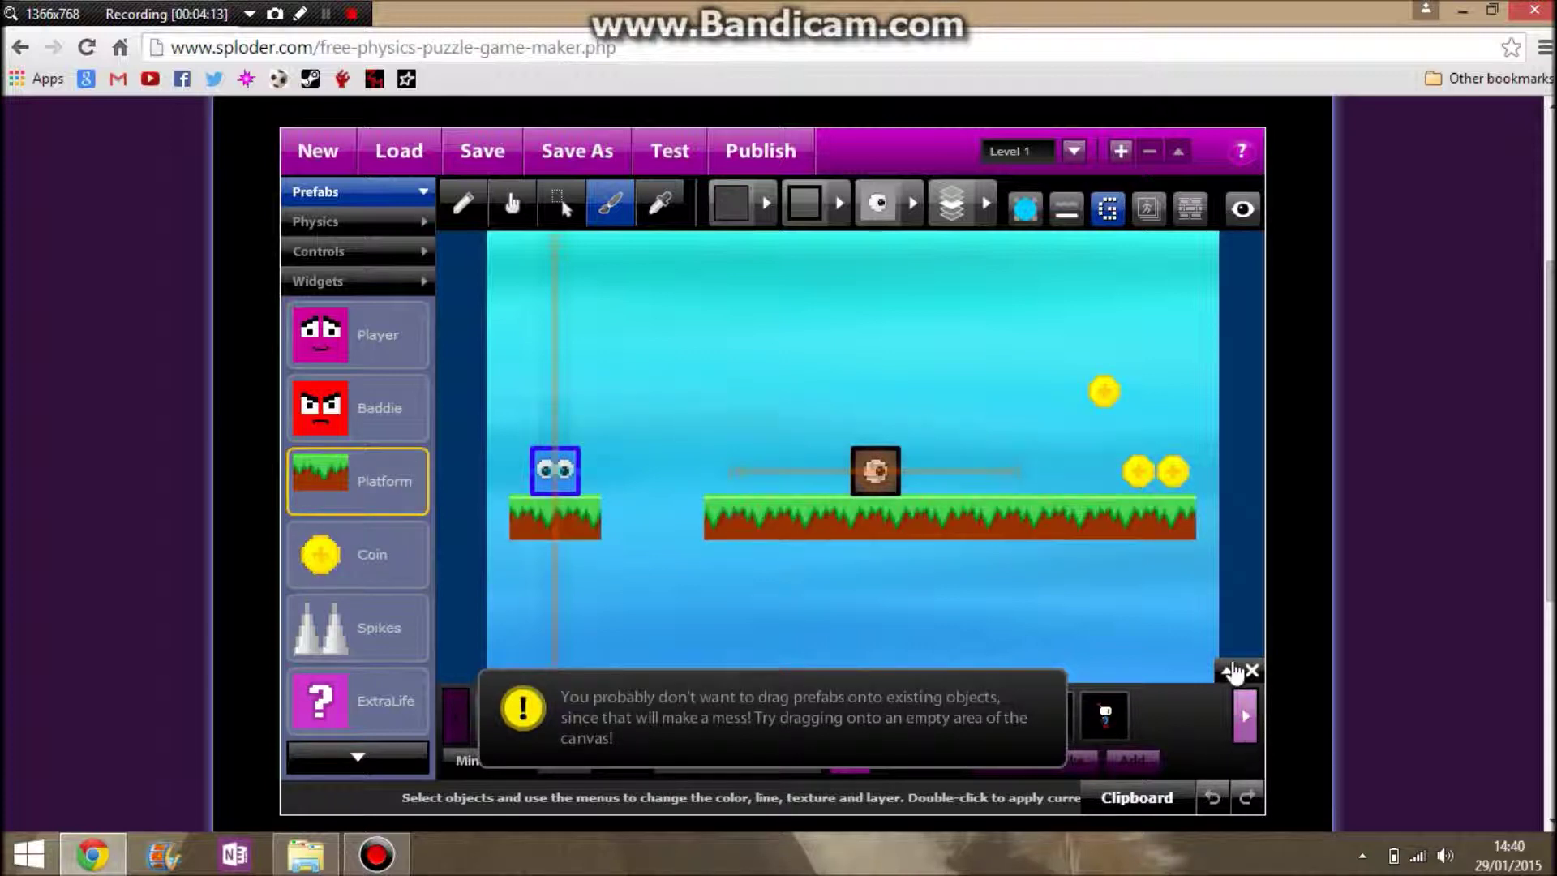
drag(1113, 452, 1104, 470)
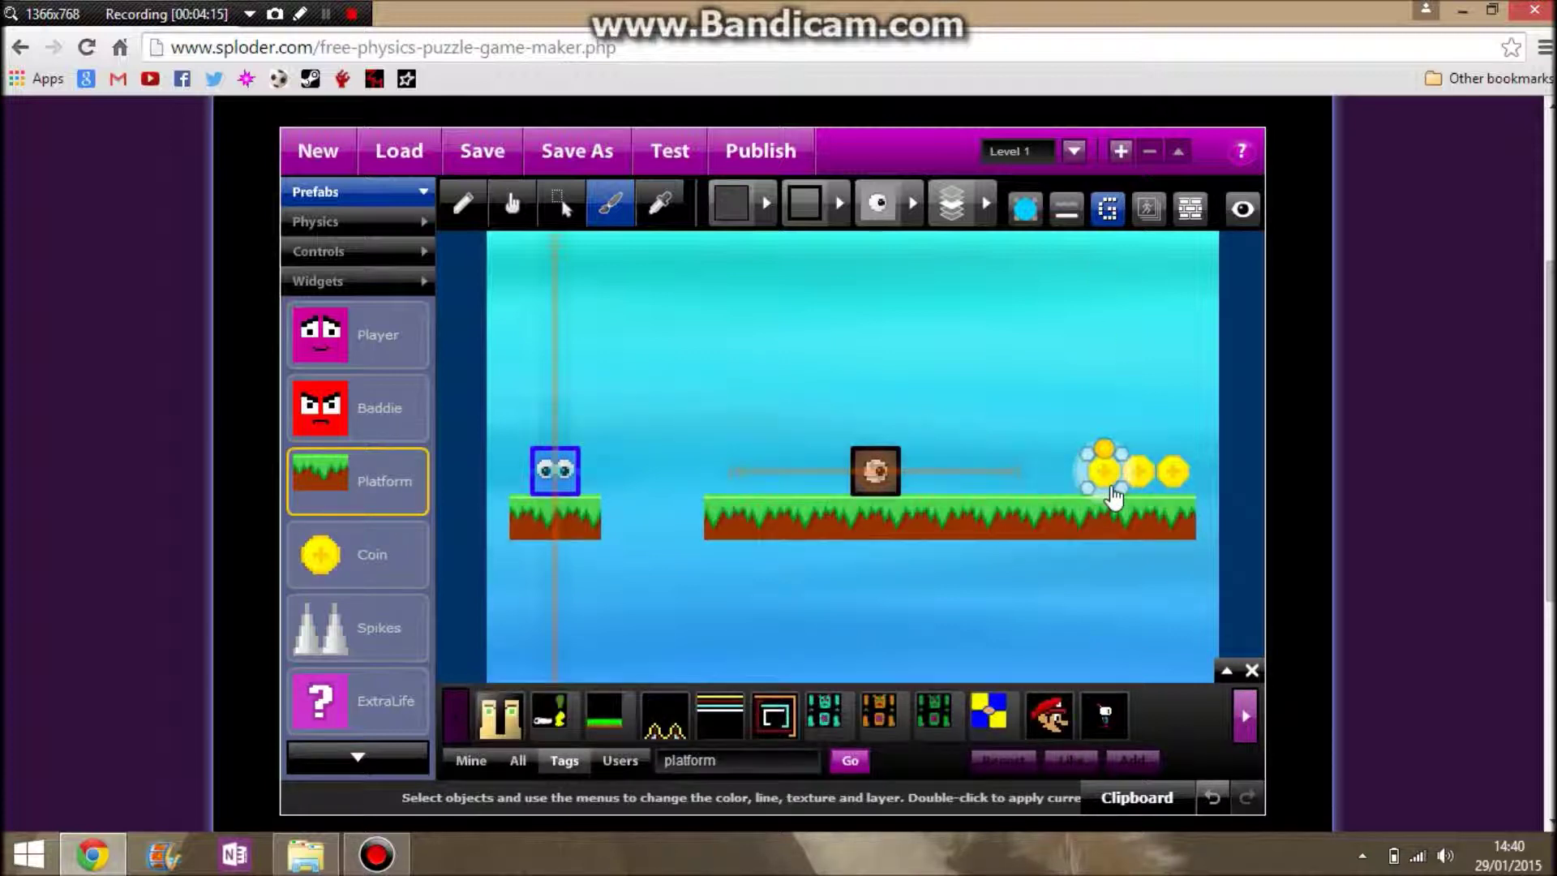
Search graphics for 'coin' and apply the gold coin graphic to all three coins.
click(1050, 426)
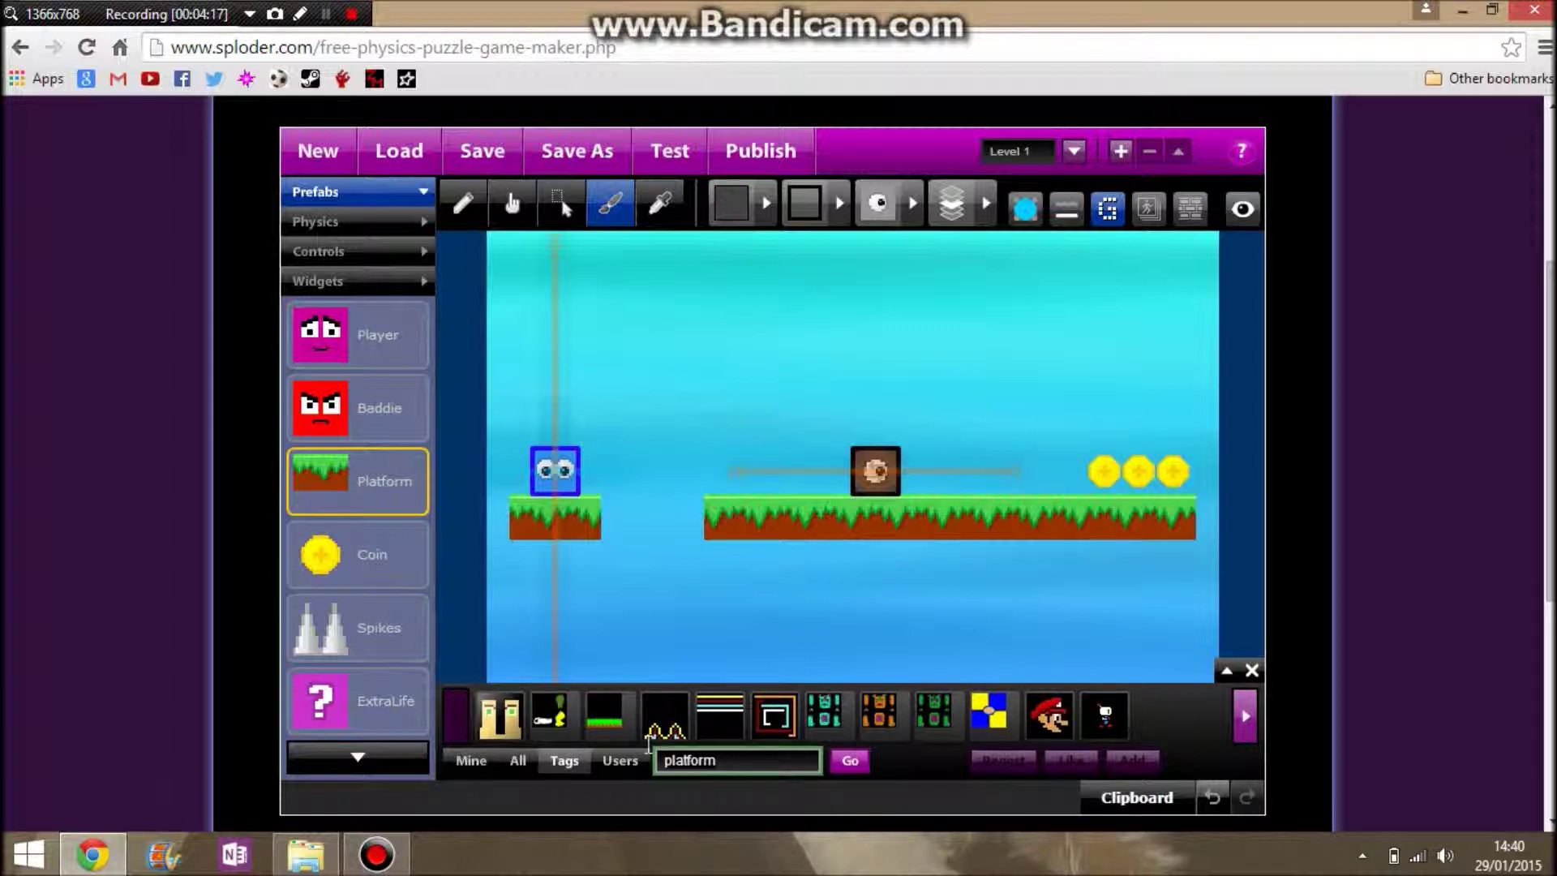
key(ctrl+a)
text(coin)
click(832, 757)
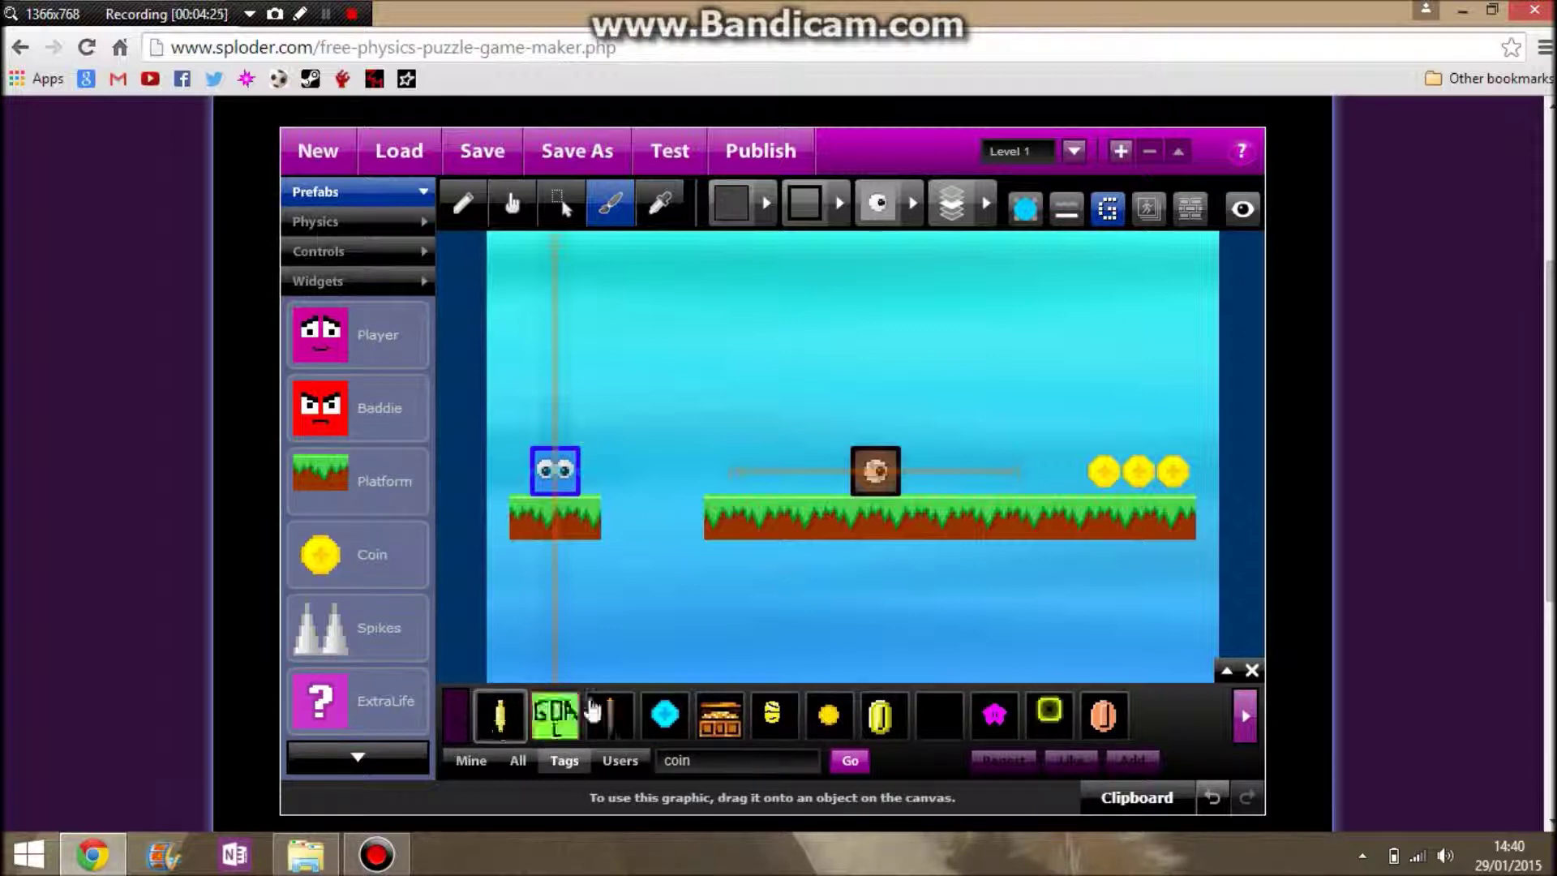
drag(592, 710, 1104, 470)
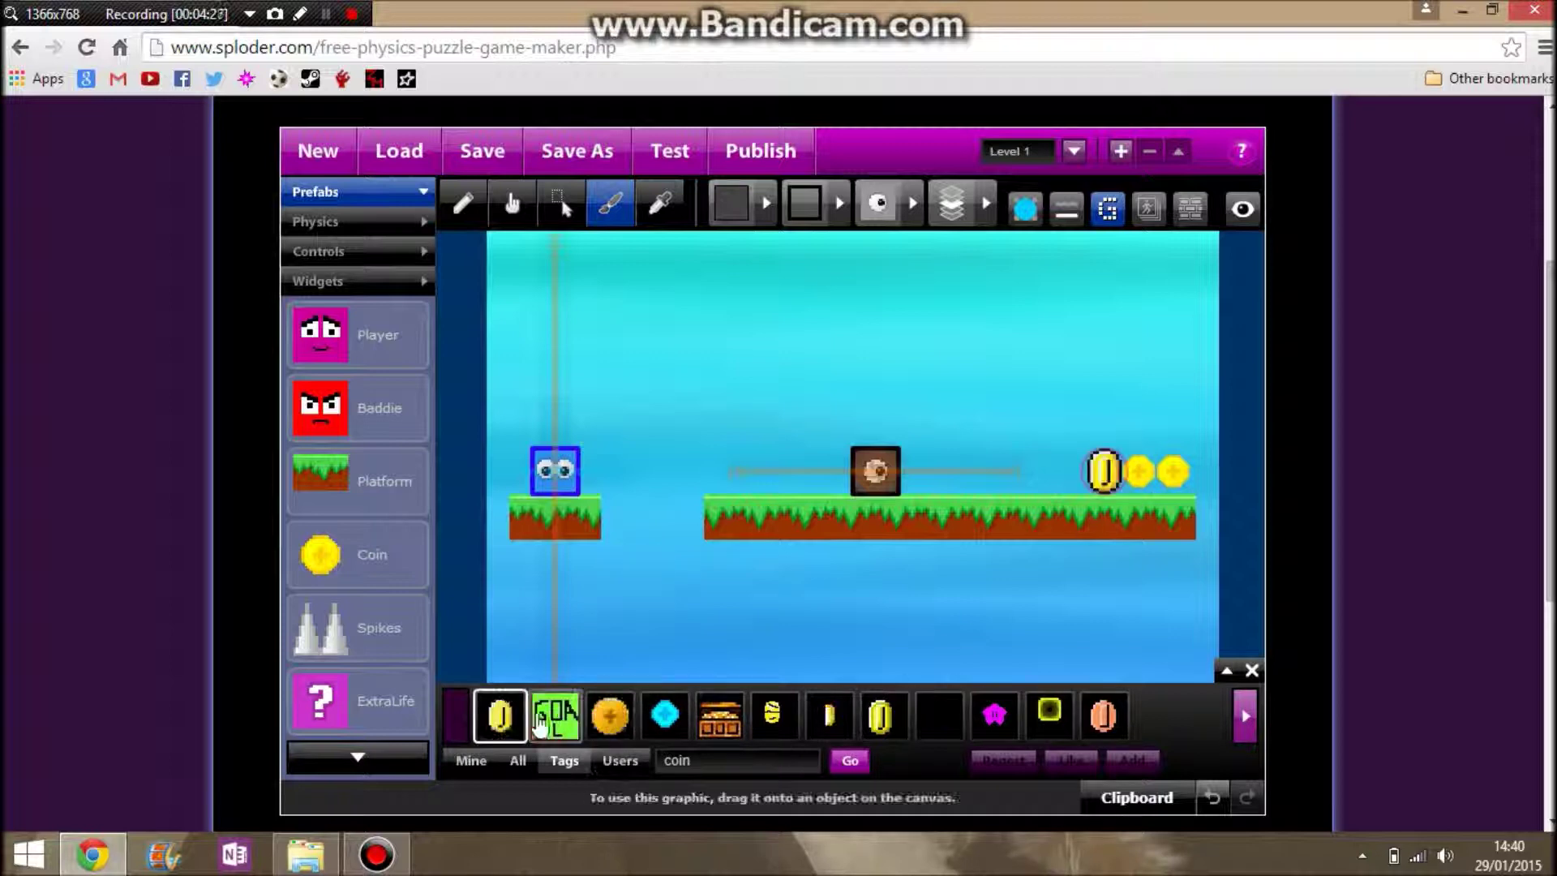
drag(539, 720, 1138, 471)
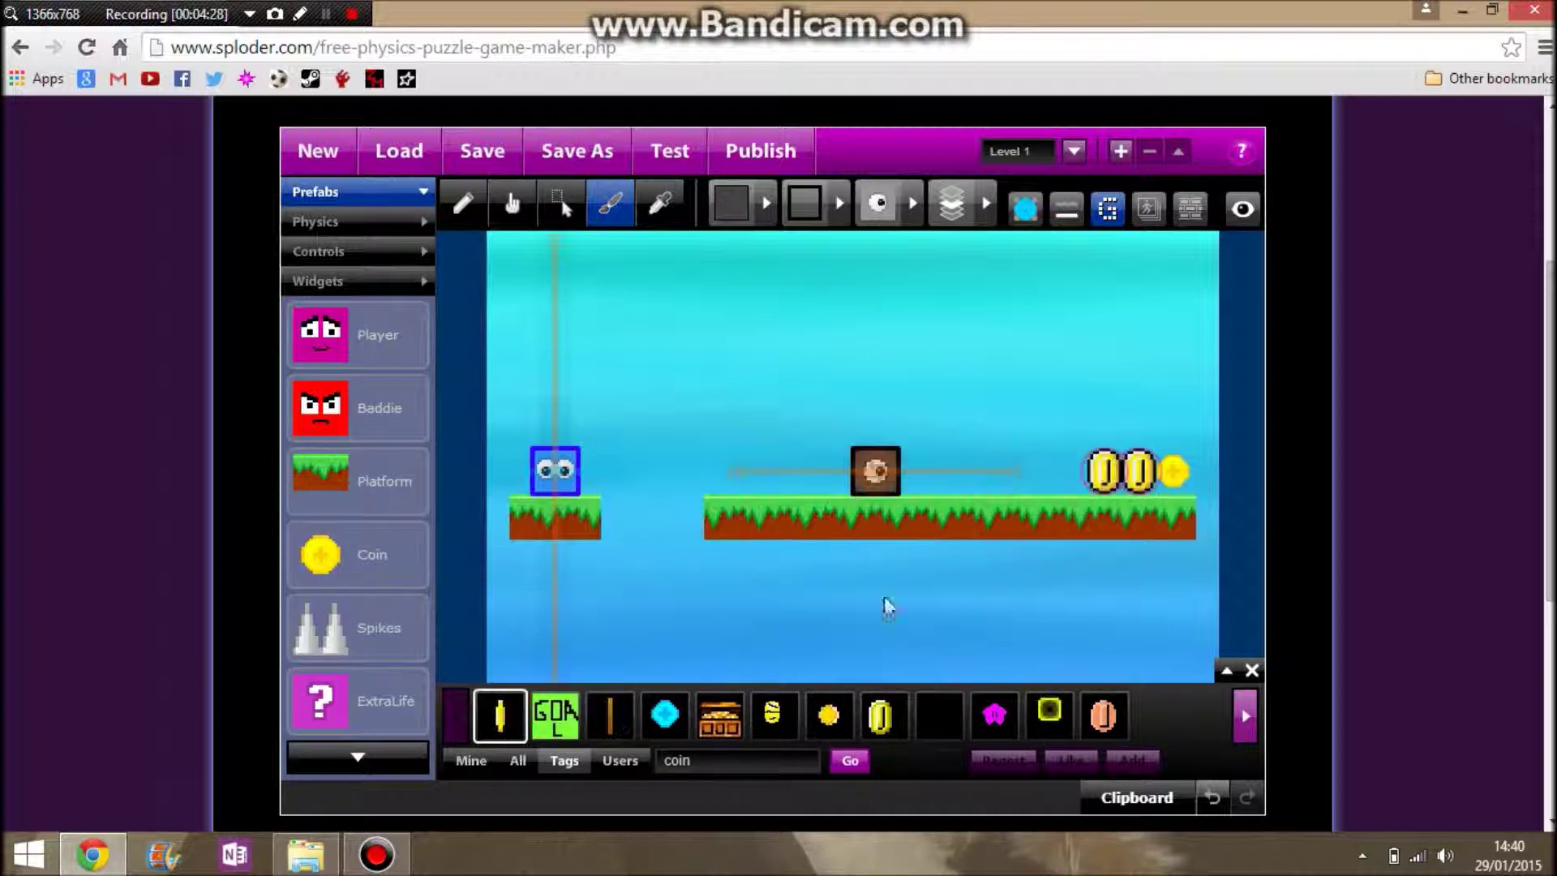
drag(582, 730, 1180, 483)
click(1252, 670)
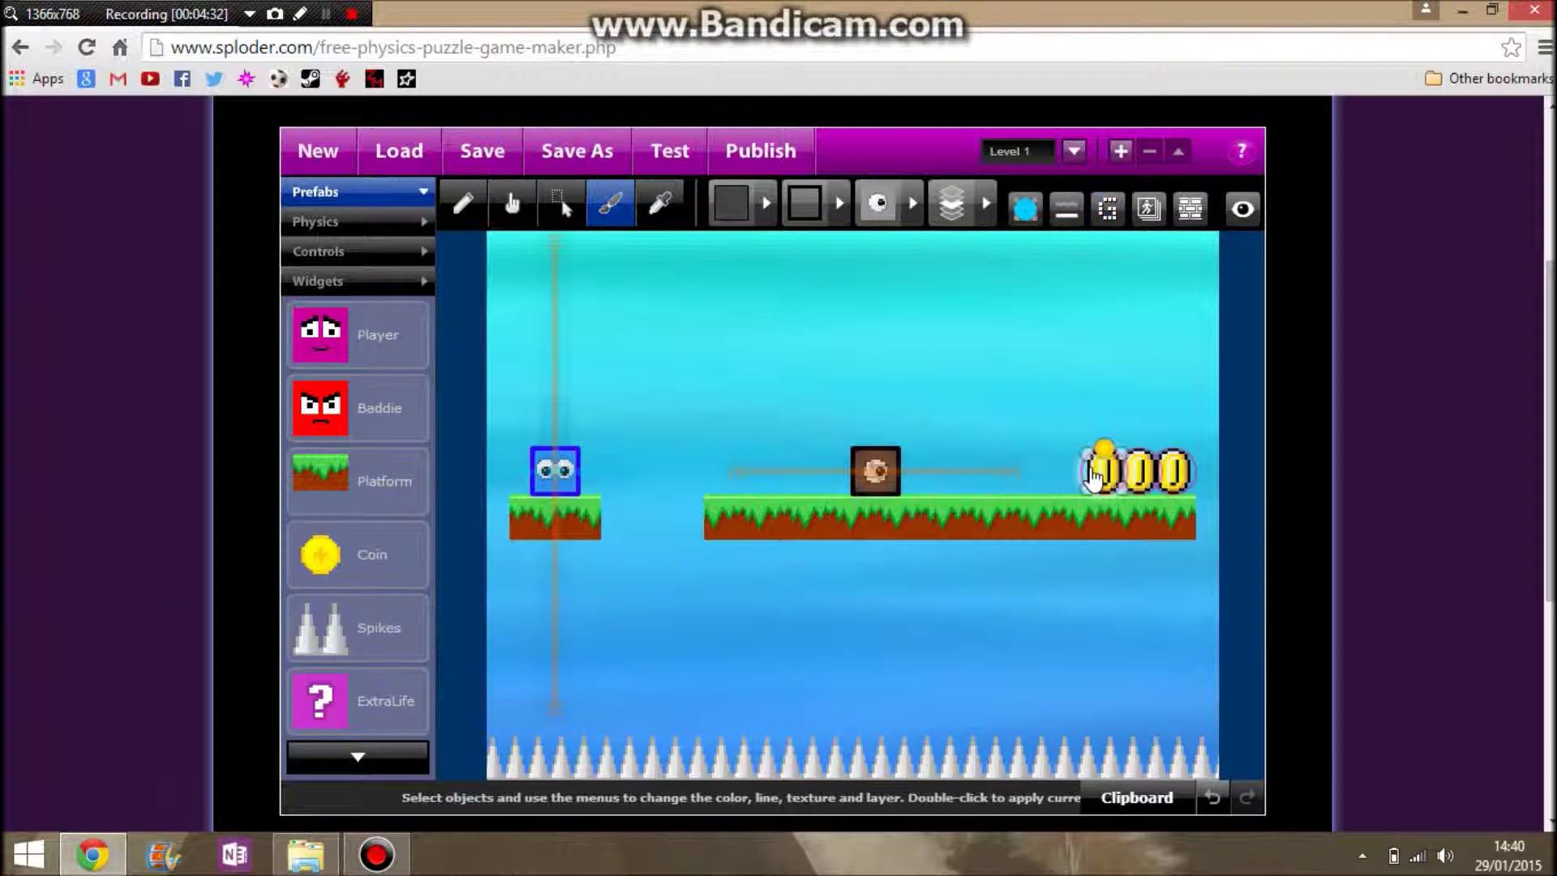
Shift the first coin to space the coins evenly, then test-play Level 1.
drag(1089, 479, 1123, 484)
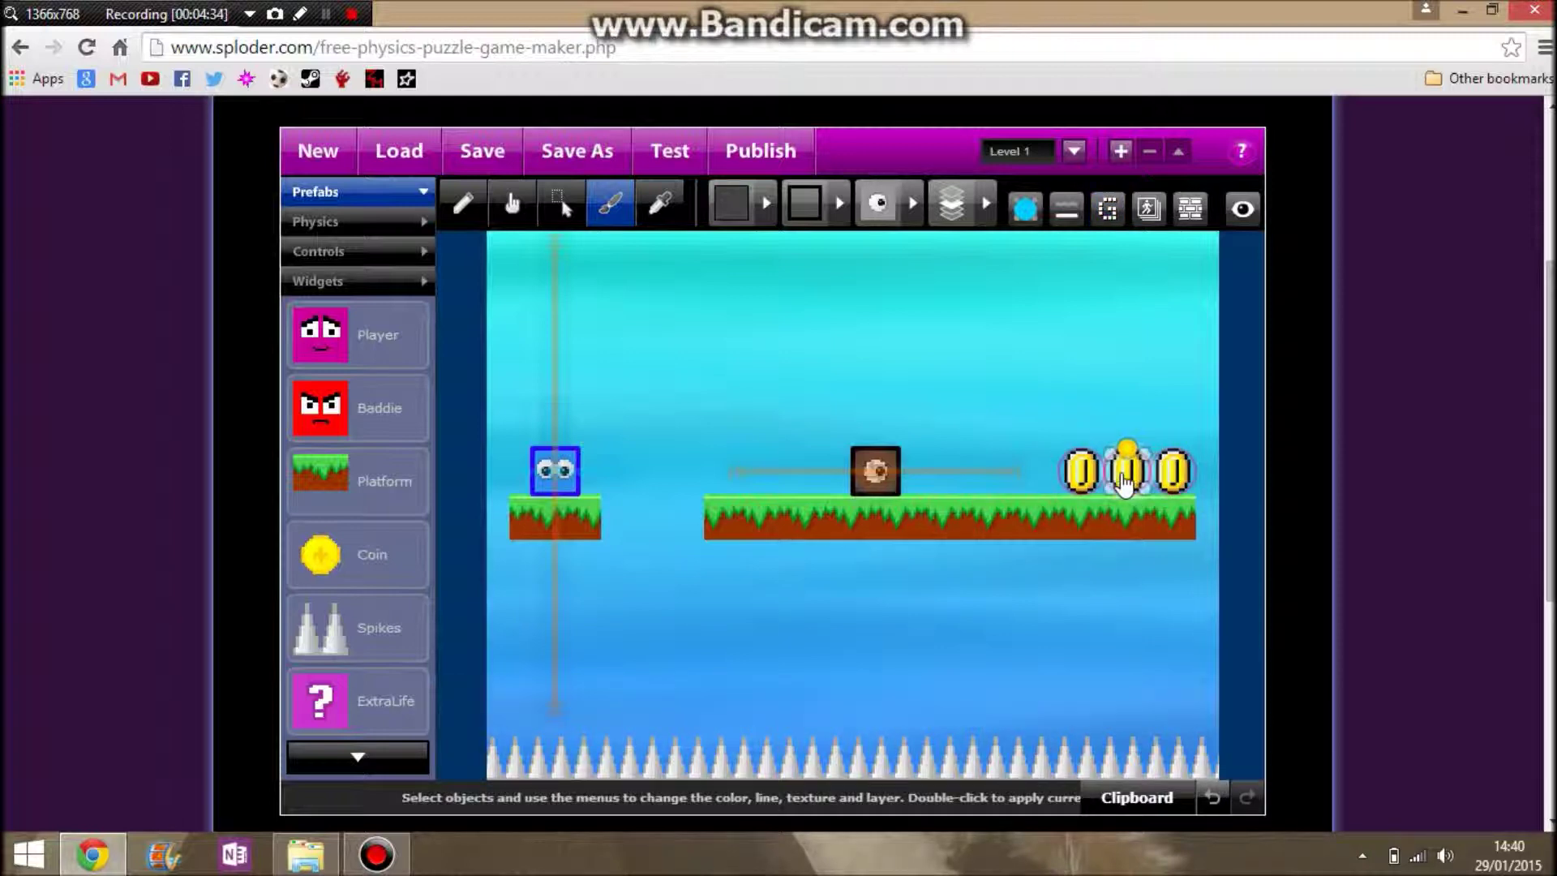
click(1150, 429)
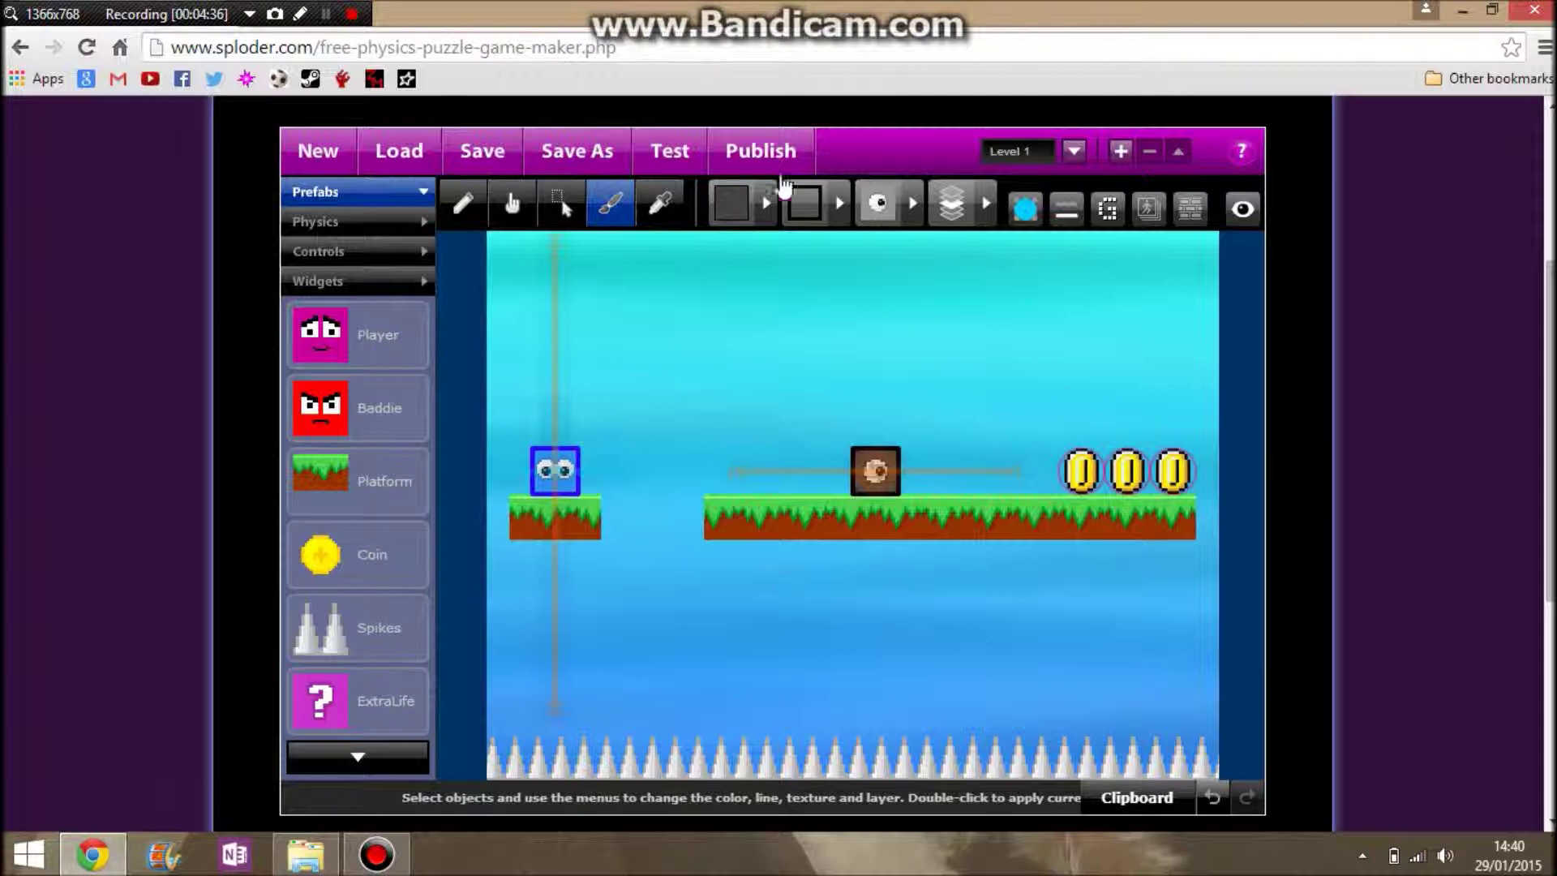
click(696, 154)
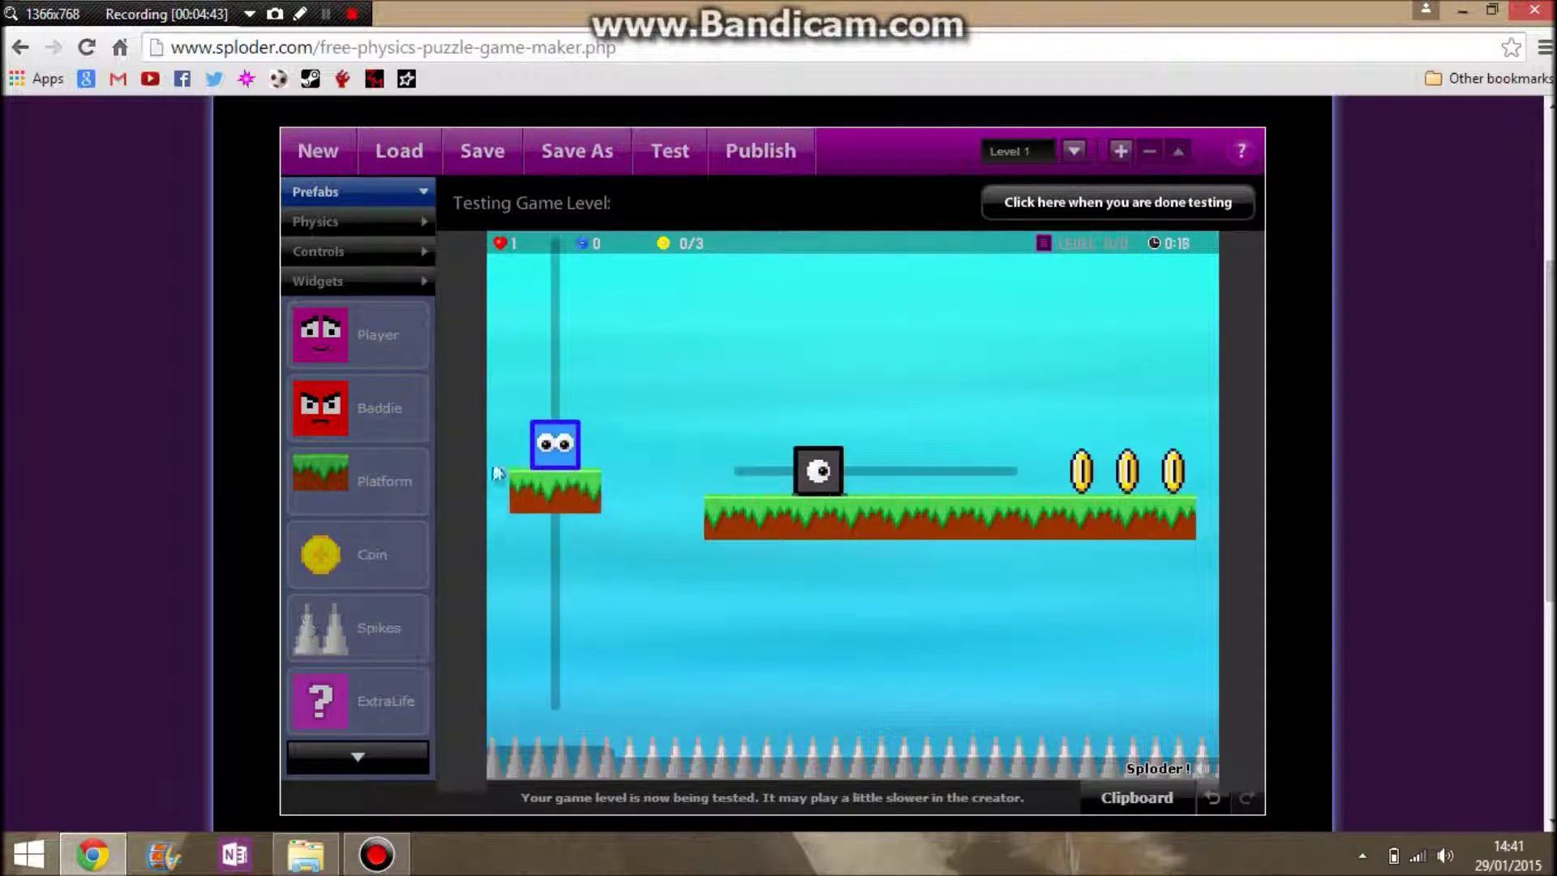
click(1046, 205)
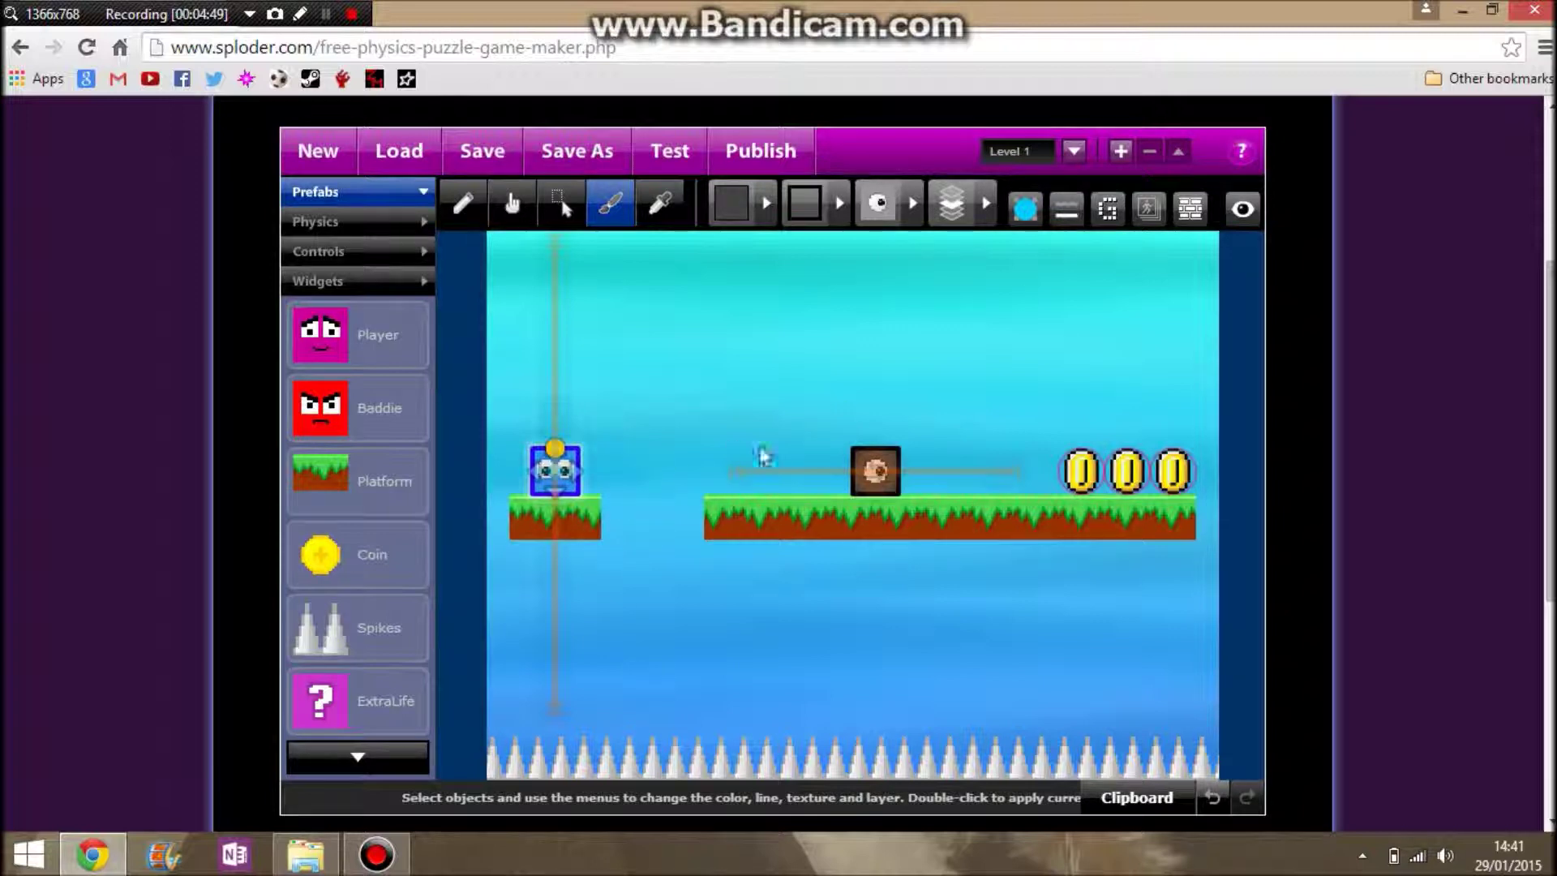
With the brown baddie block selected, search the graphics library for 'bowser'.
click(861, 493)
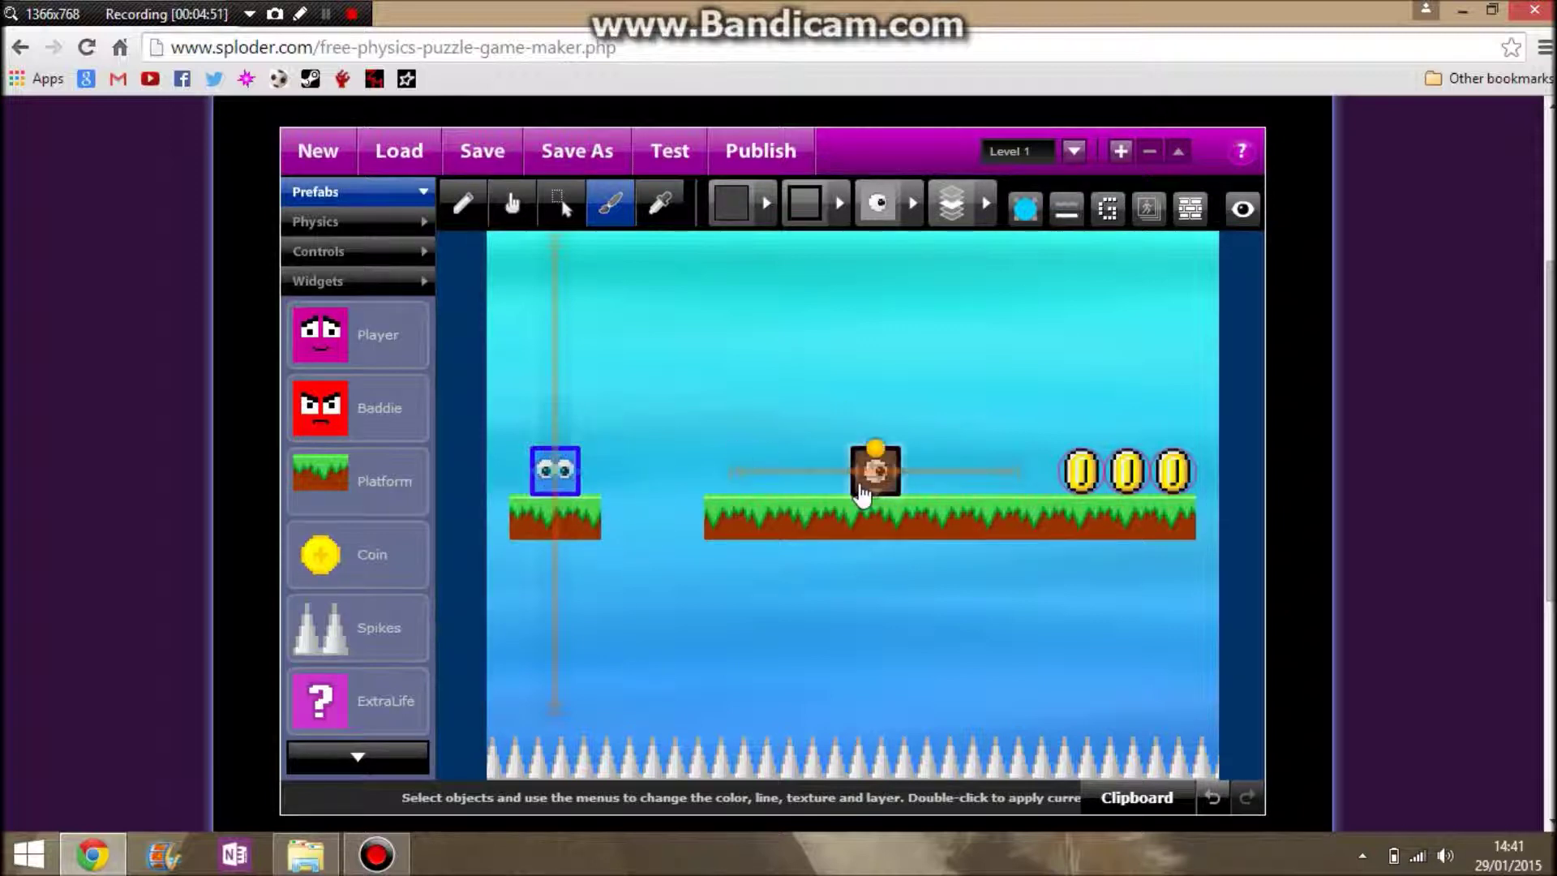
click(1108, 213)
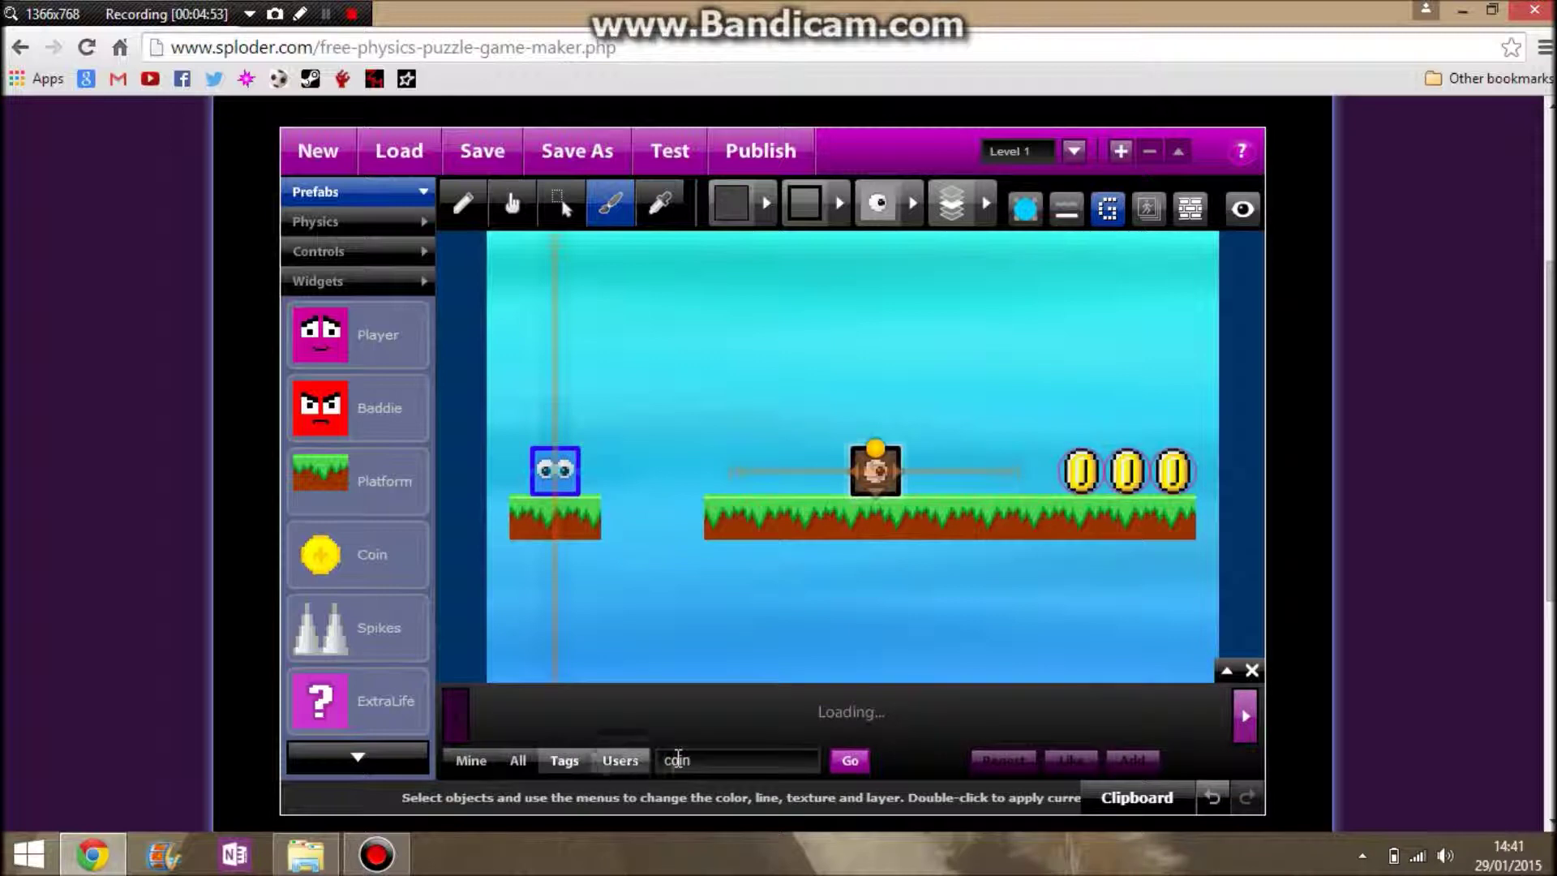
click(703, 754)
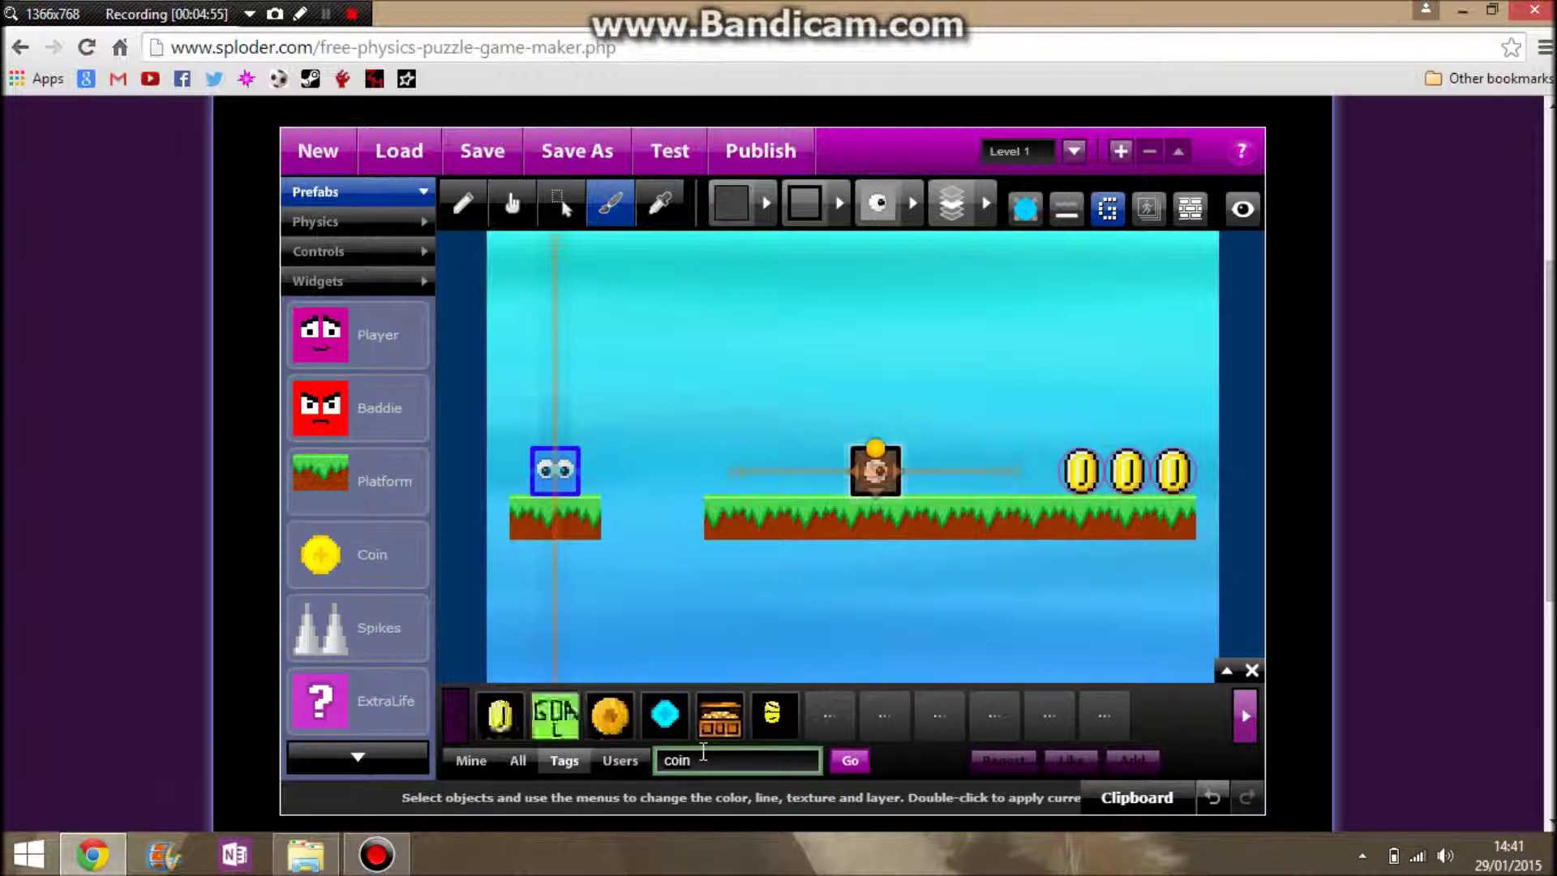
key(BackSpace)
key(BackSpace)
key(BackSpace)
key(BackSpace)
text(bowser)
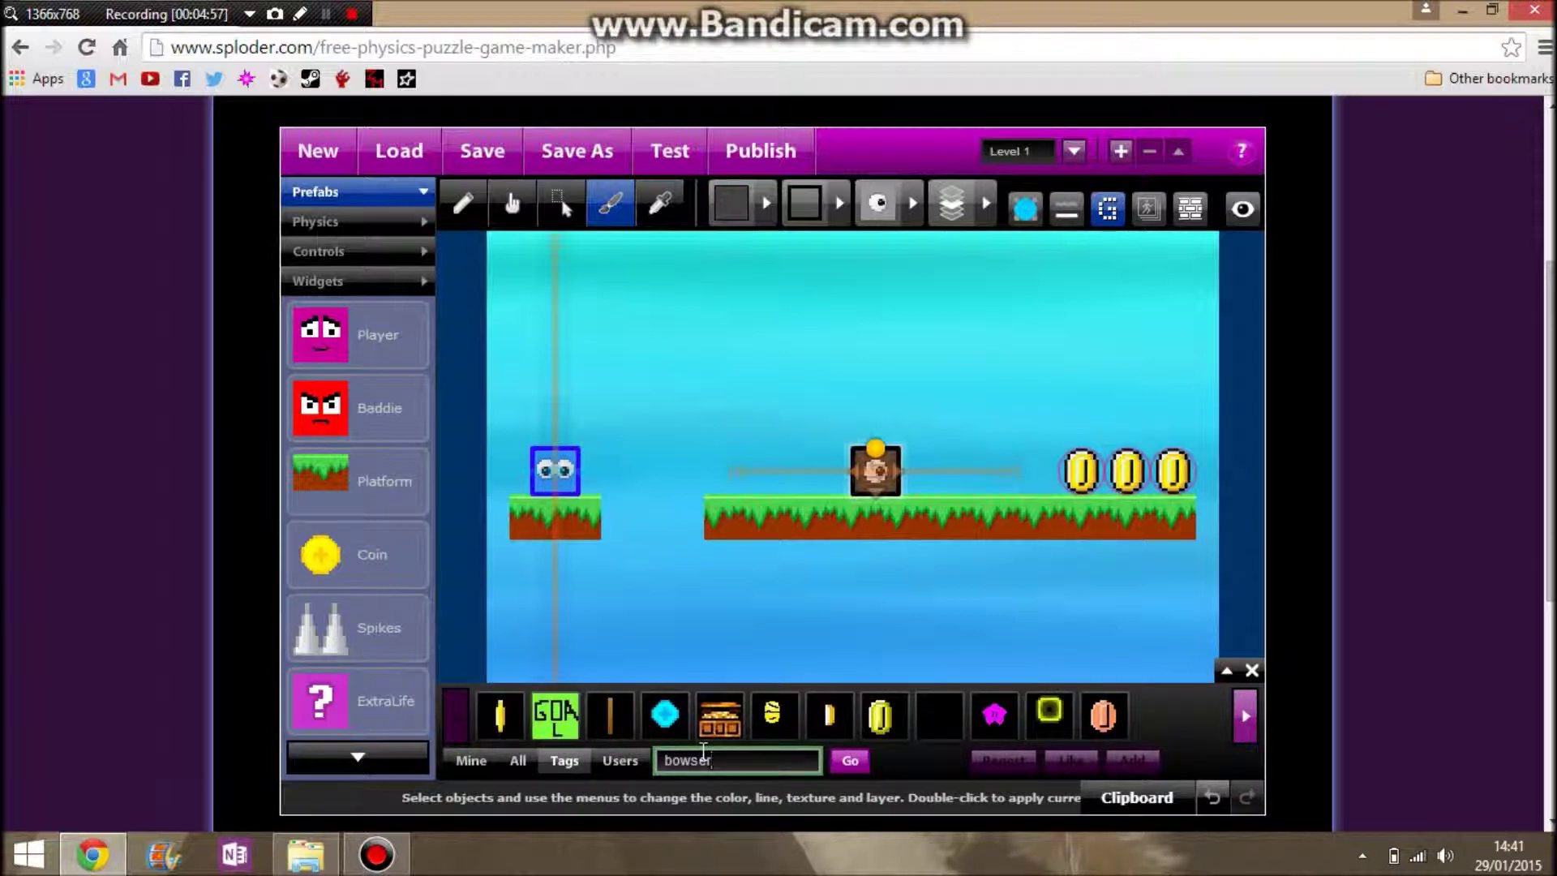
click(850, 760)
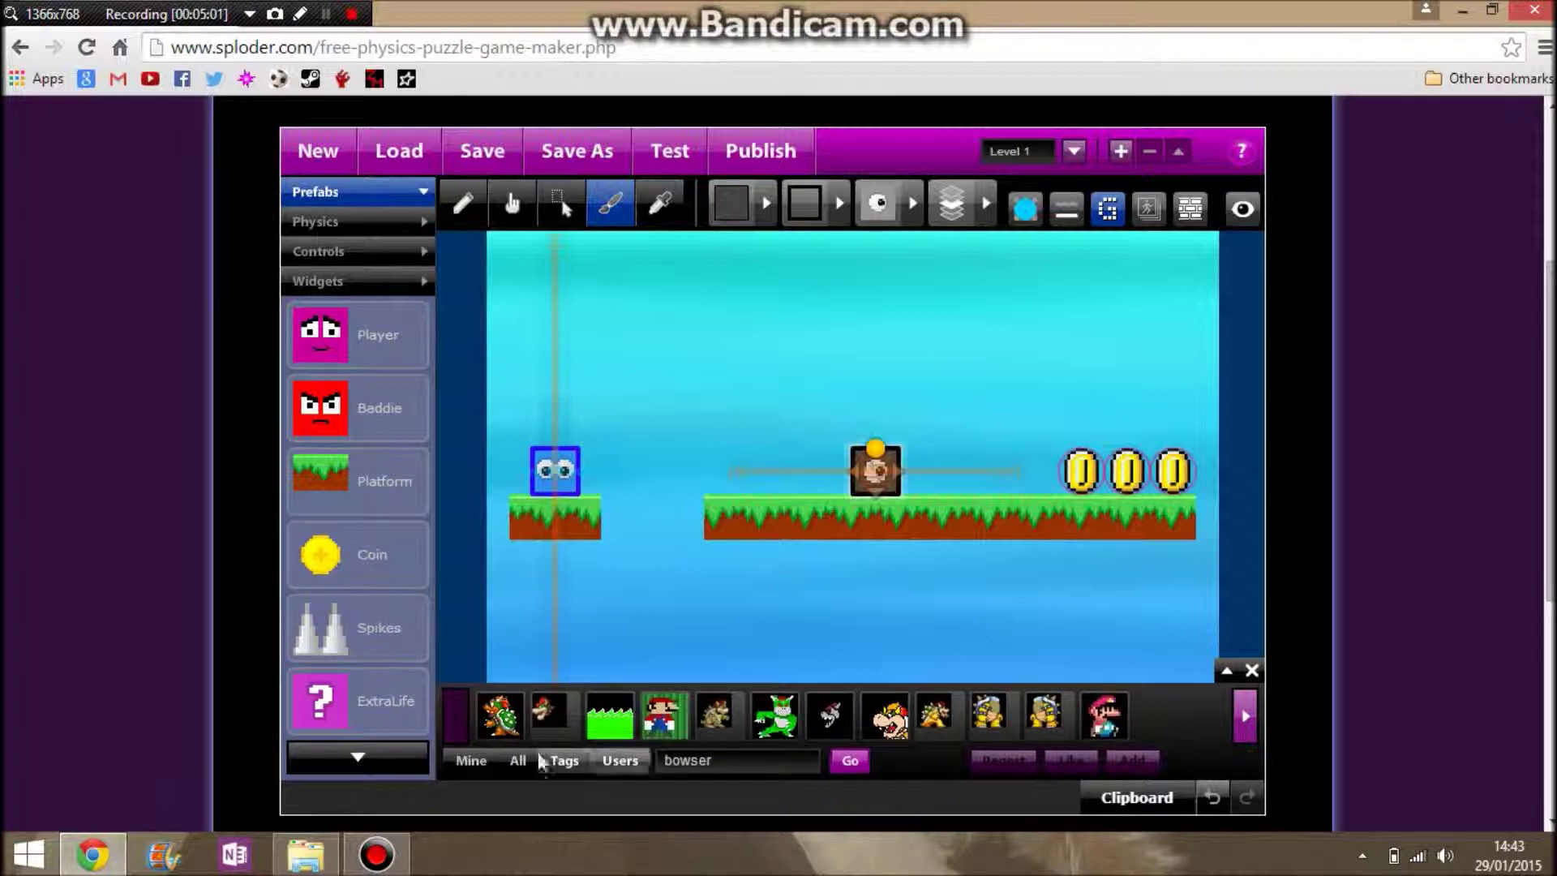
Apply the Bowser graphic to the baddie, raise it onto the long platform, and test-play.
drag(513, 714, 891, 477)
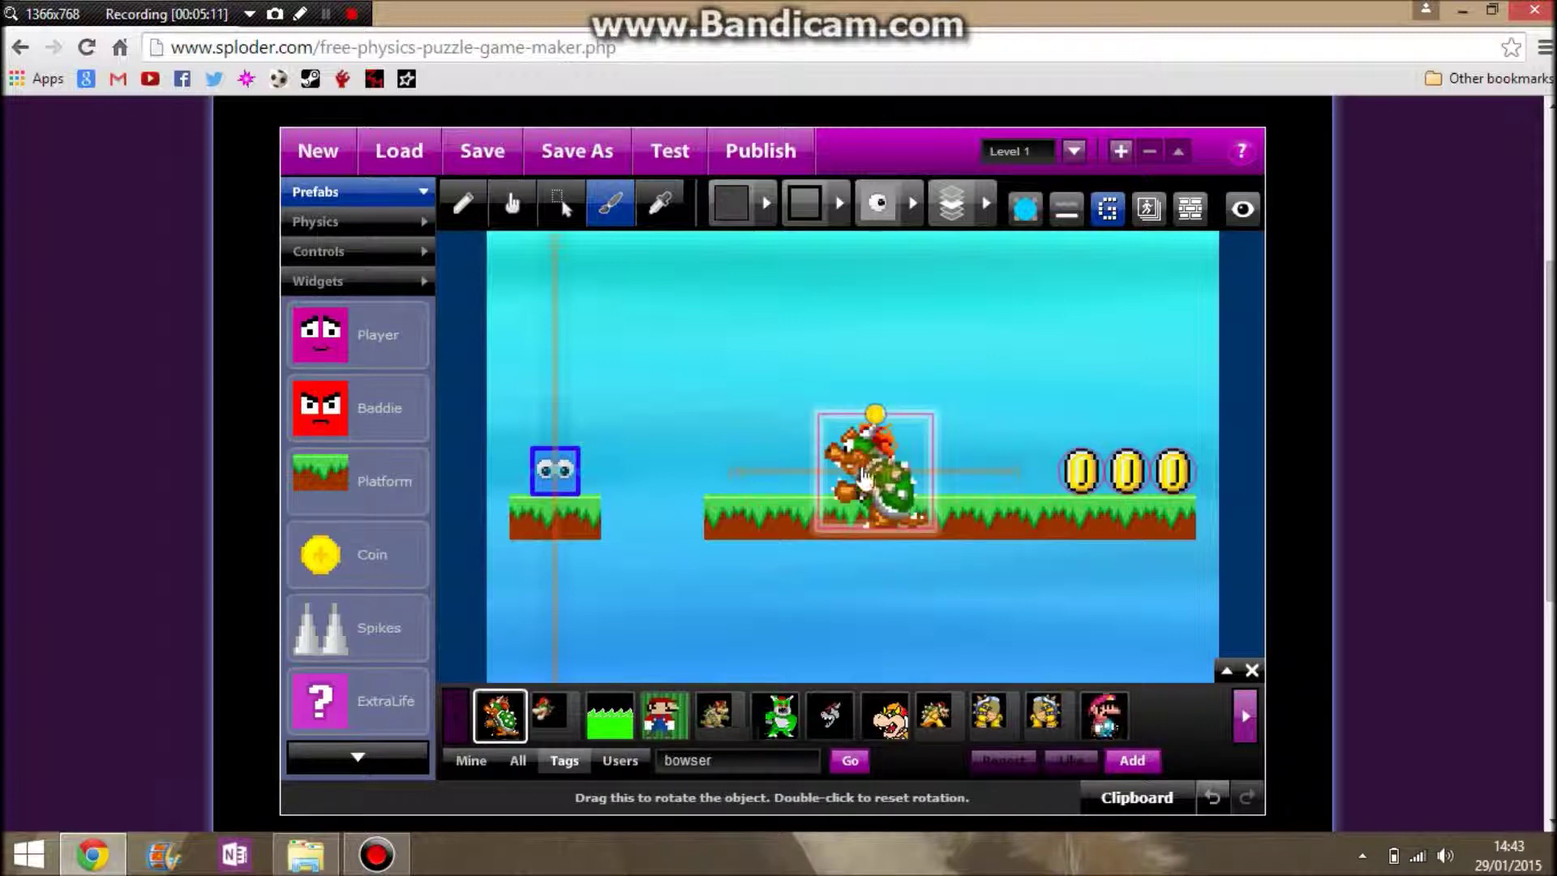
drag(864, 479, 863, 470)
click(785, 365)
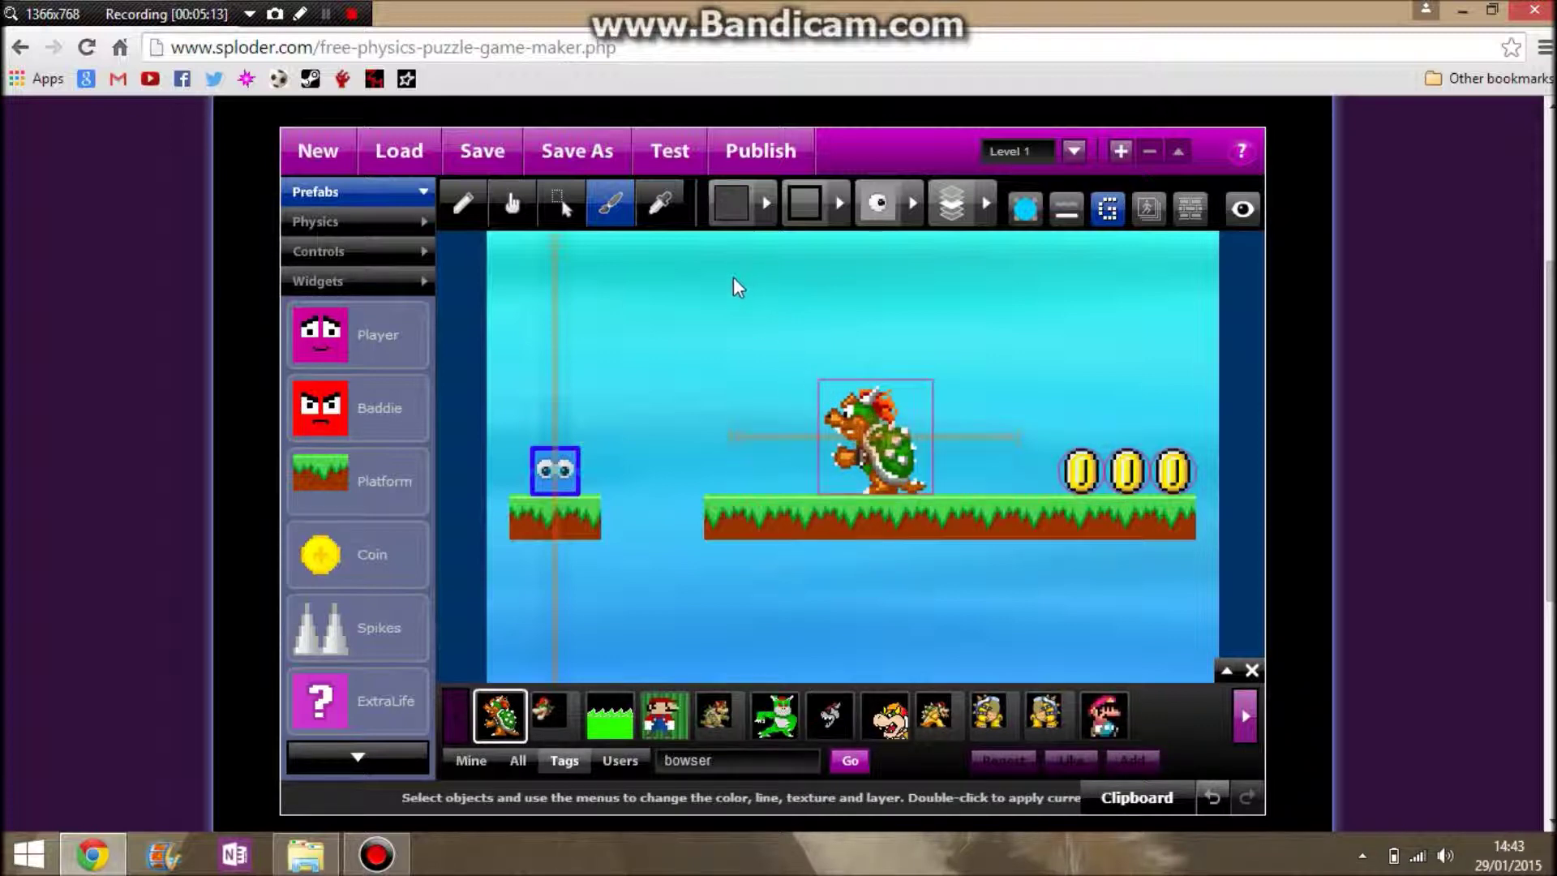
click(684, 169)
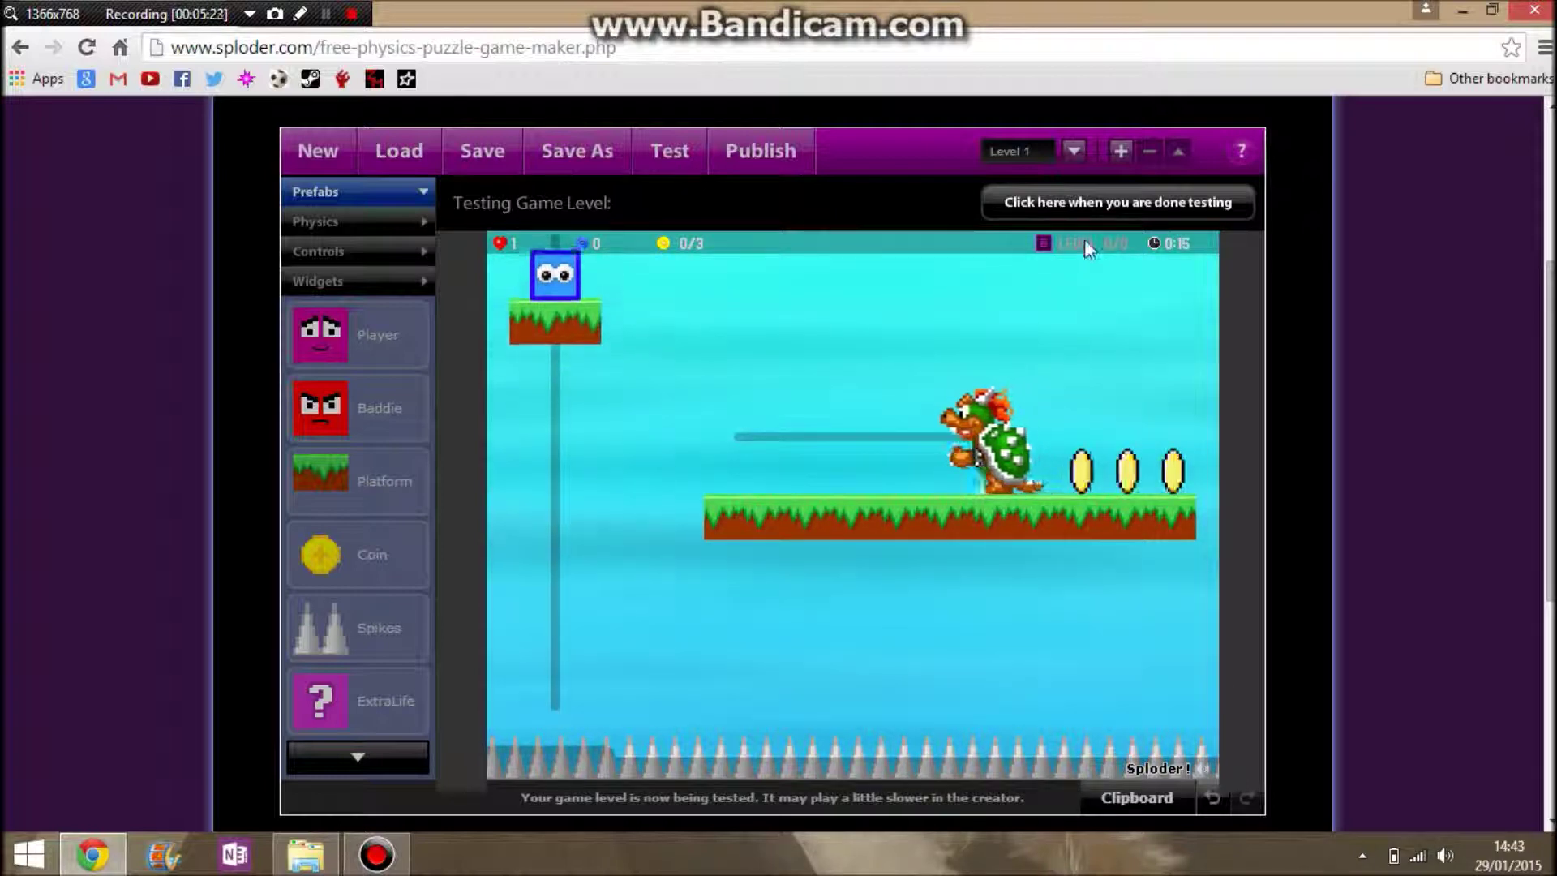
click(1141, 216)
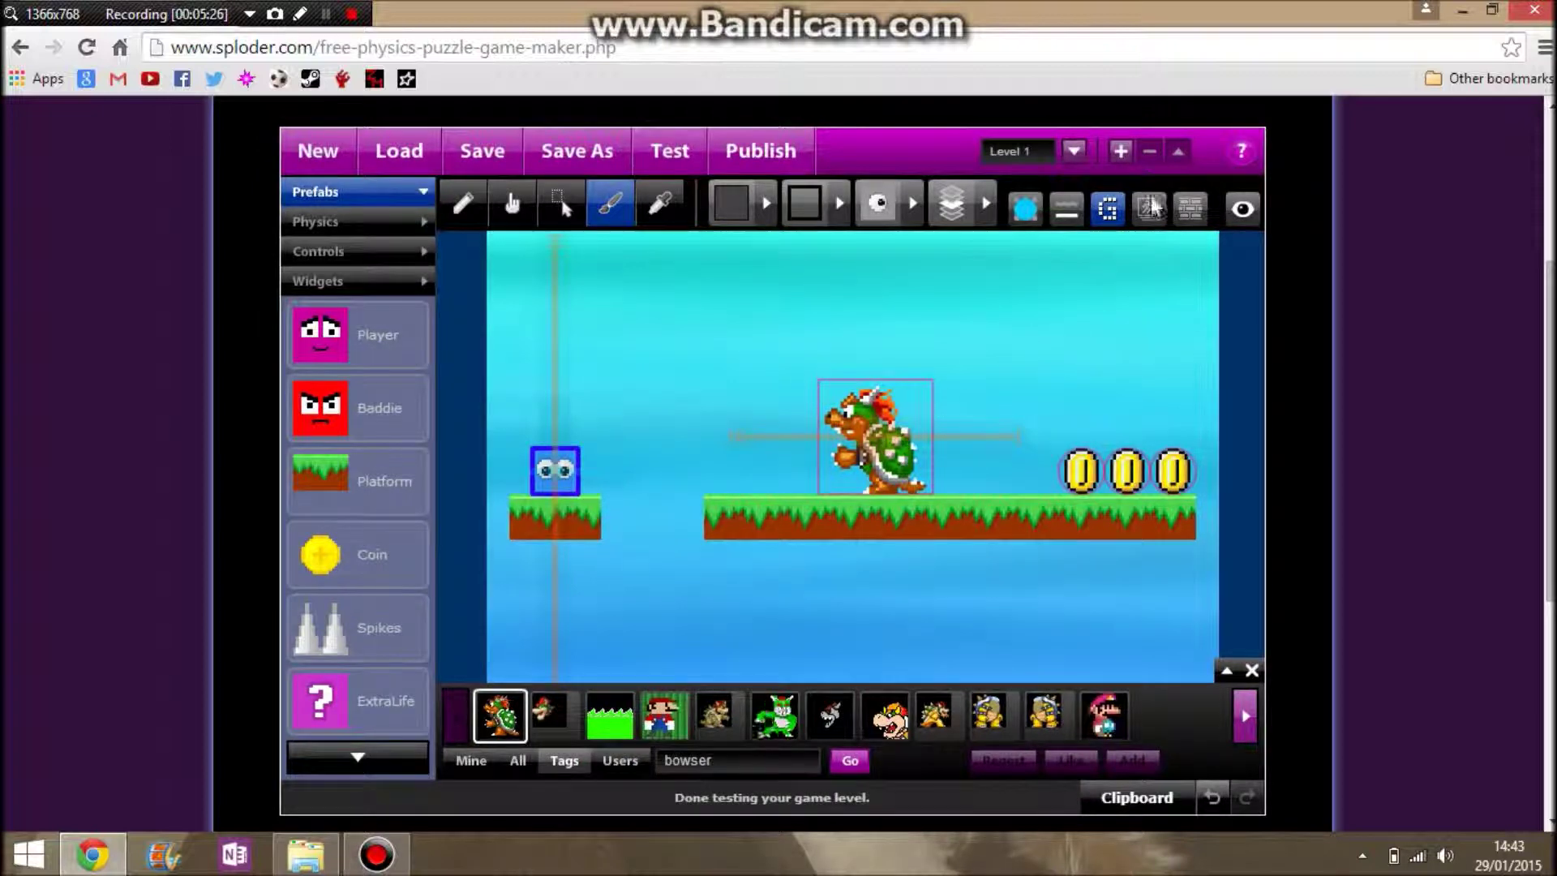
Set Bowser's graphic to Walk Mode and test-play the level.
click(906, 442)
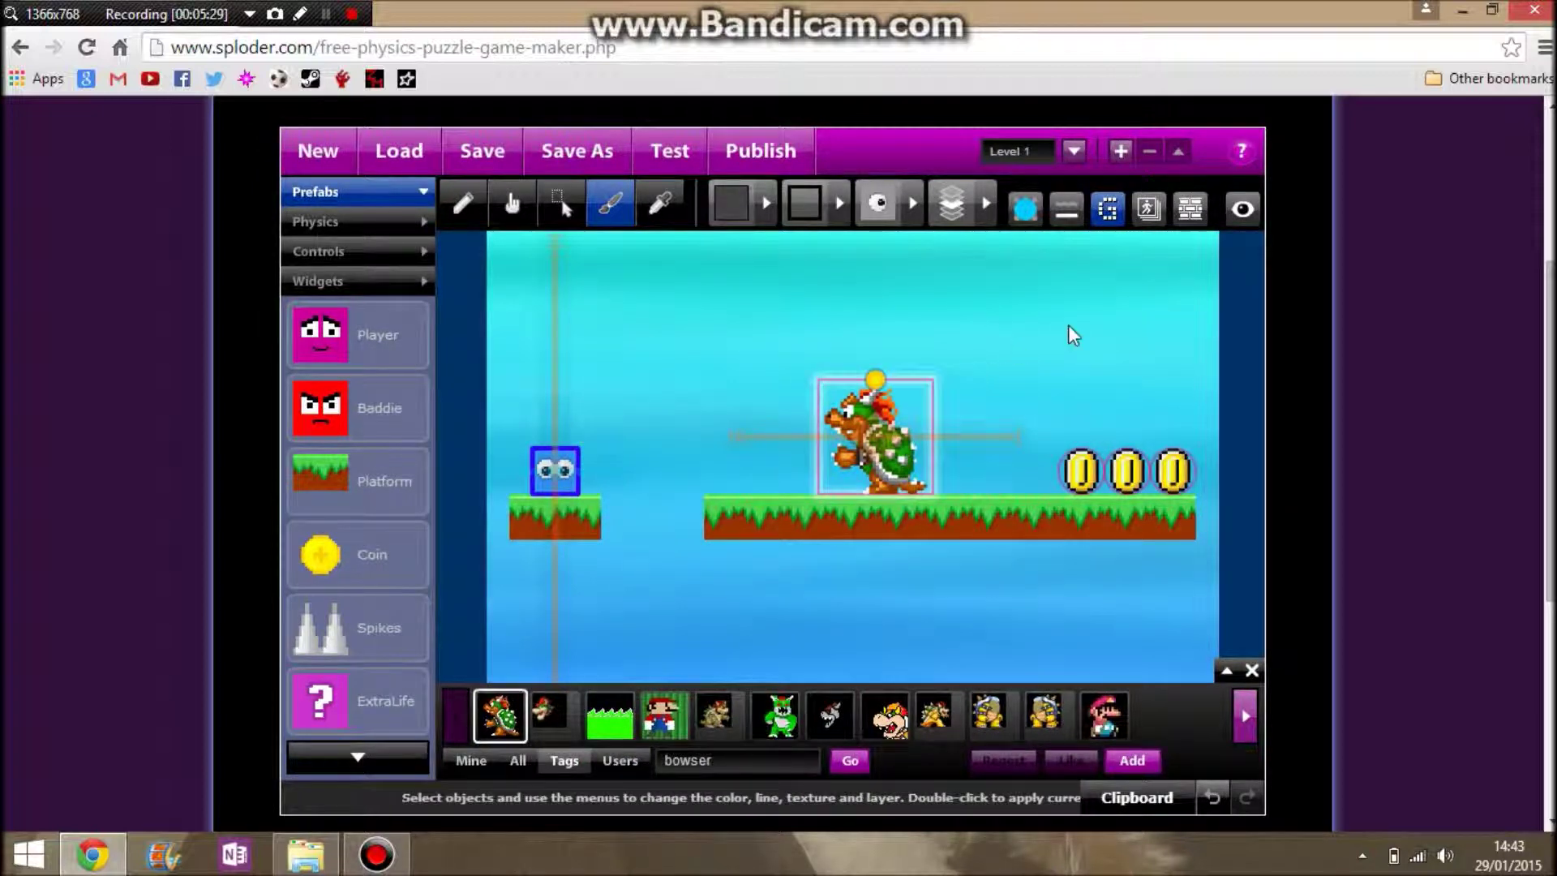
click(1148, 219)
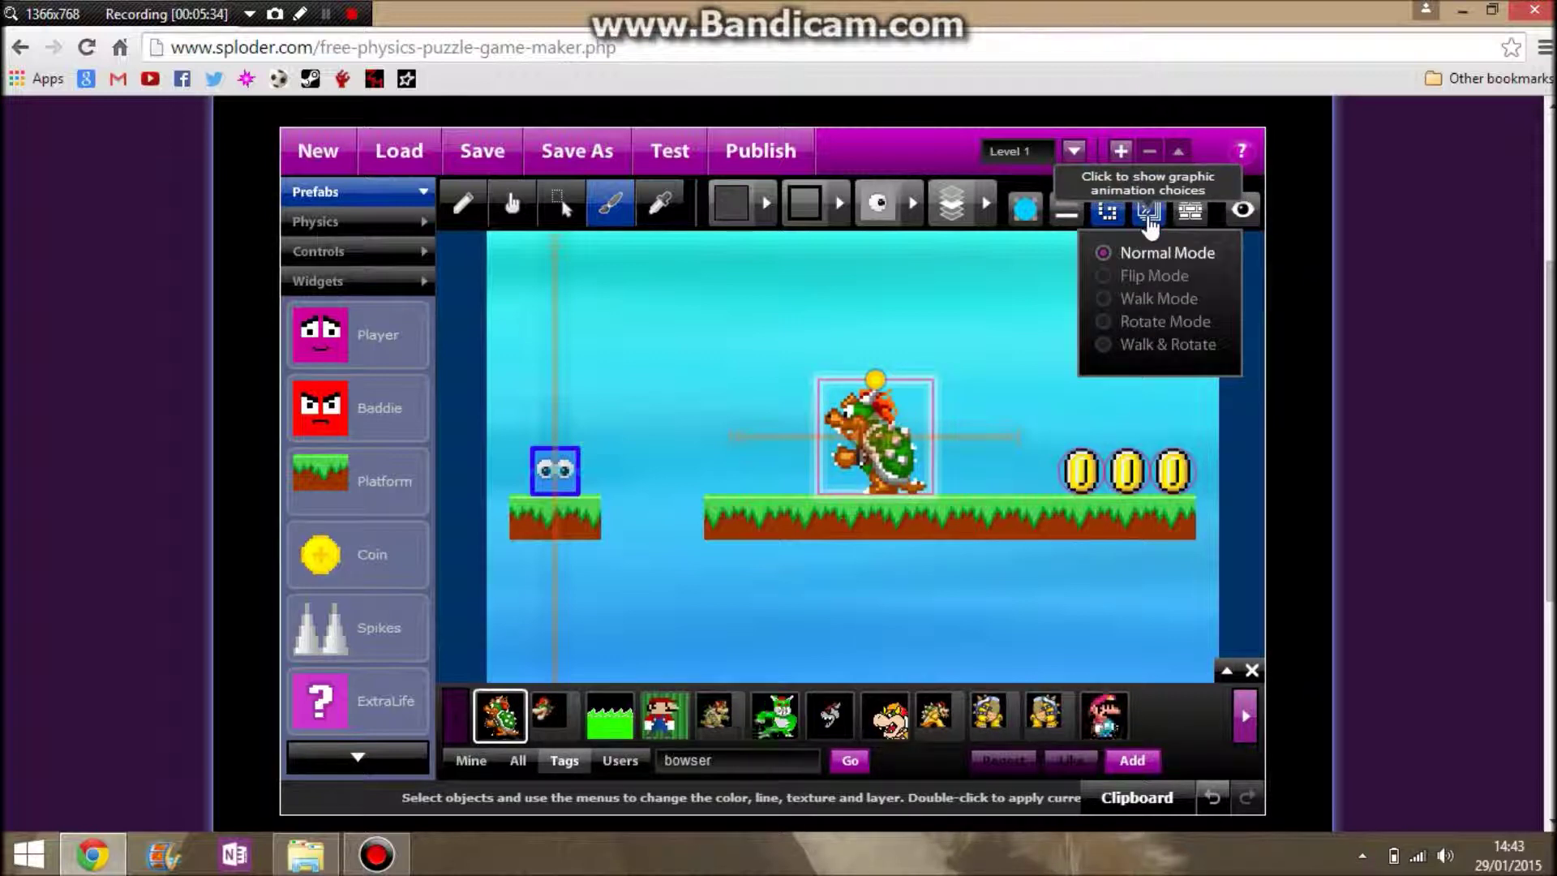
click(1134, 300)
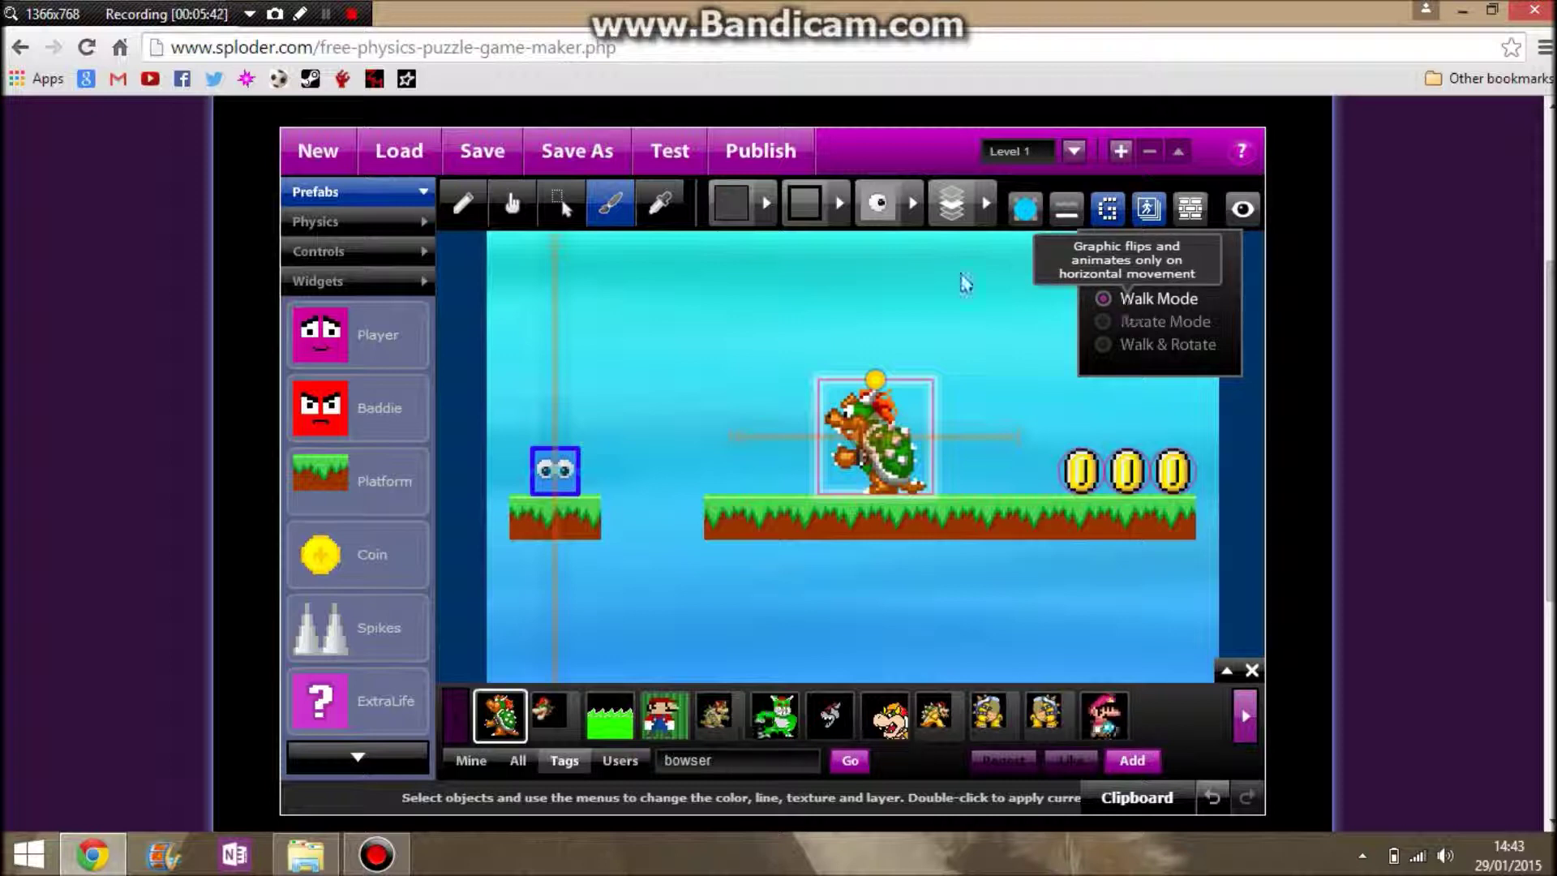
click(673, 151)
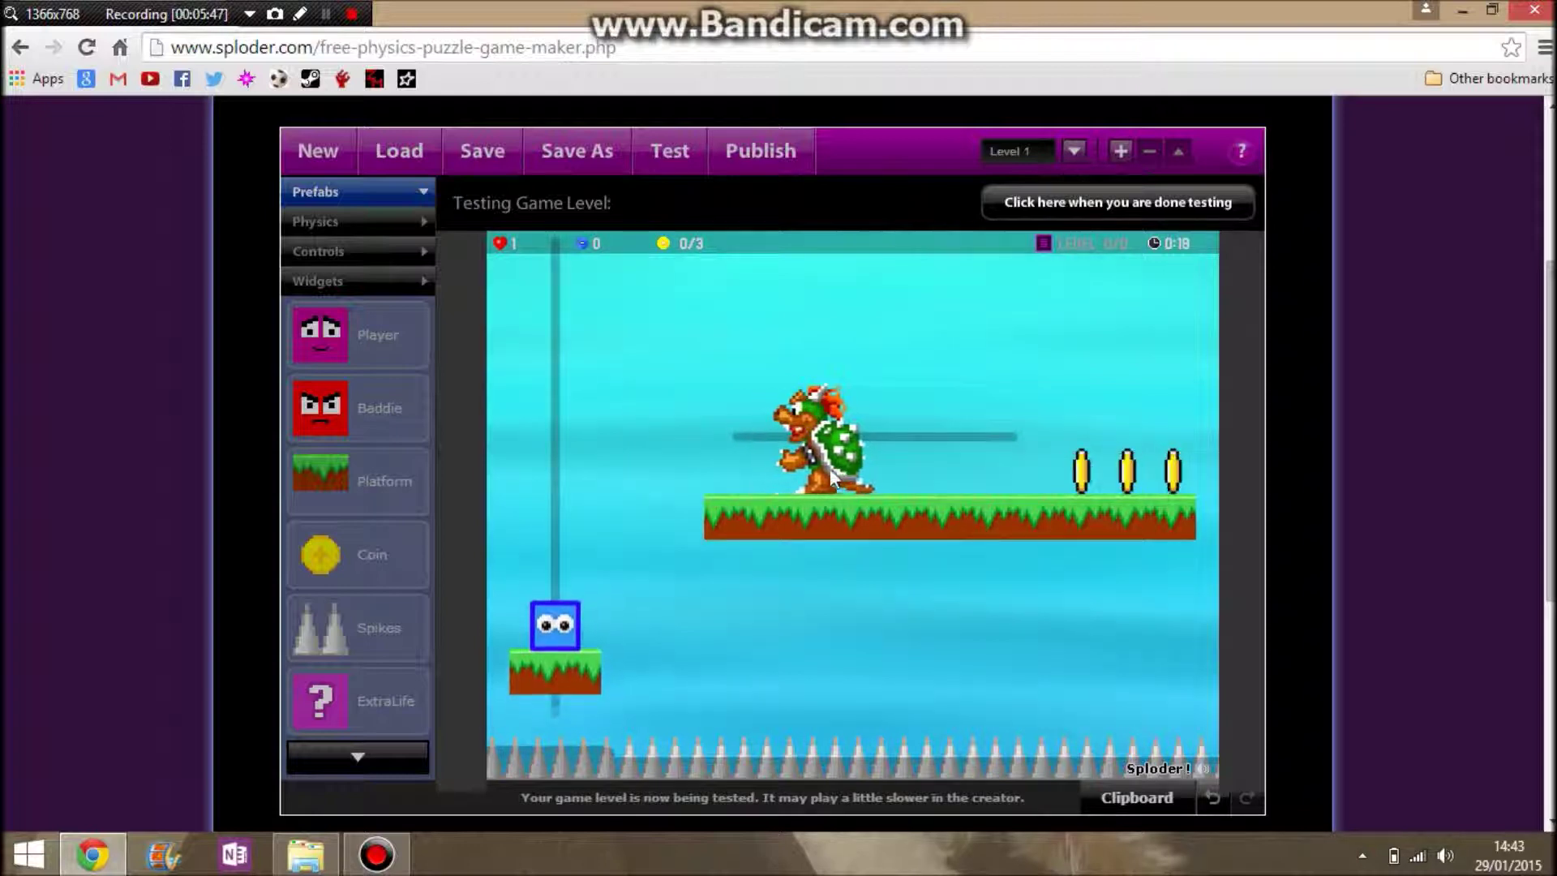
click(1049, 201)
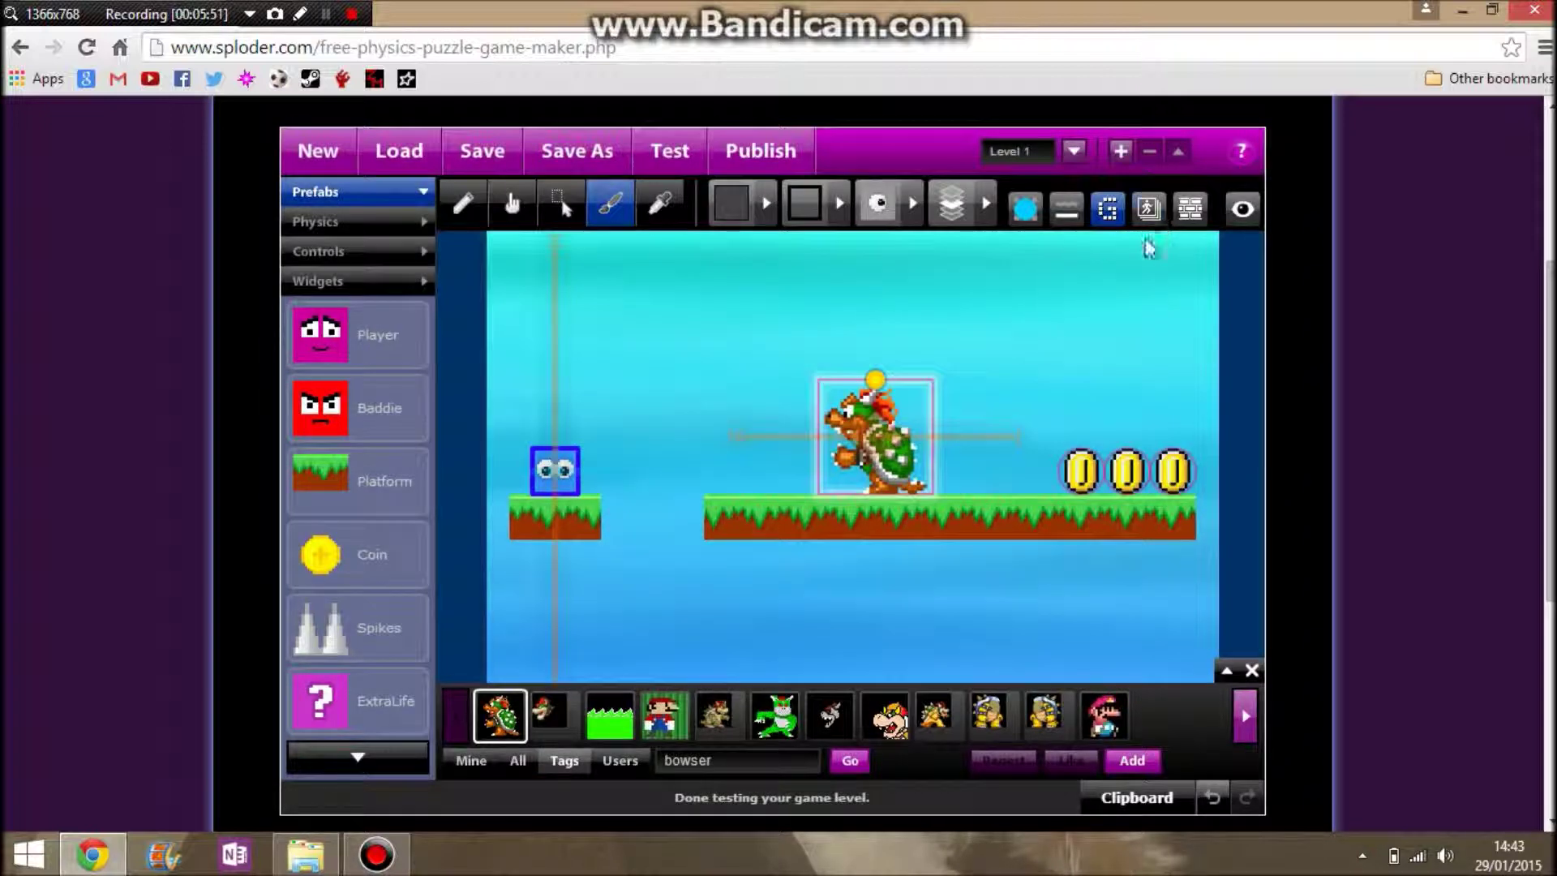
Switch Bowser's animation to Flip Mode and test-play again.
click(1148, 208)
click(1120, 278)
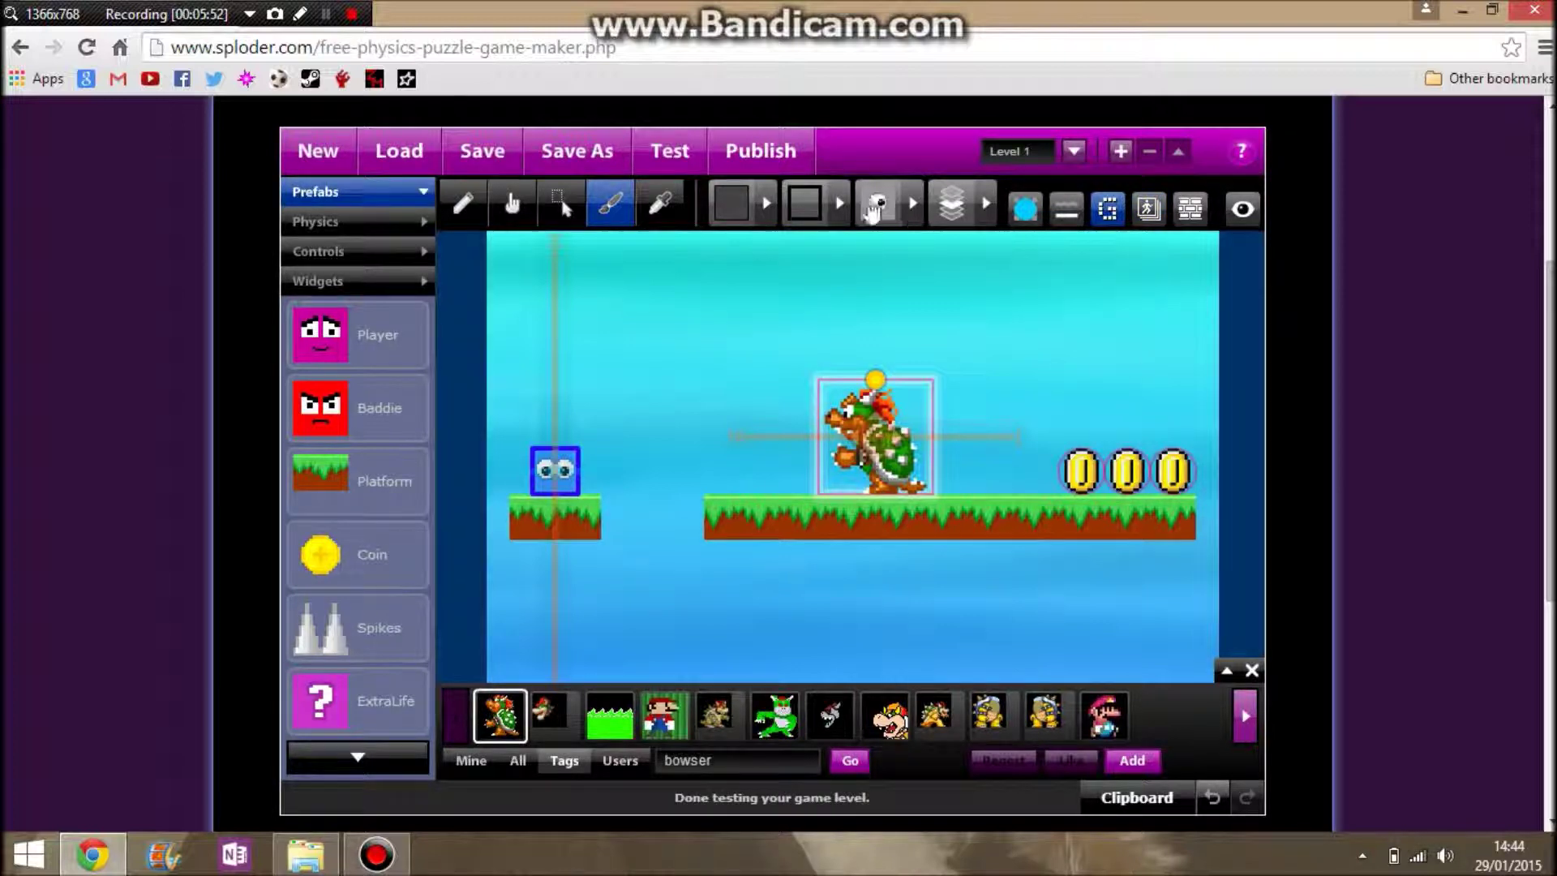
click(700, 164)
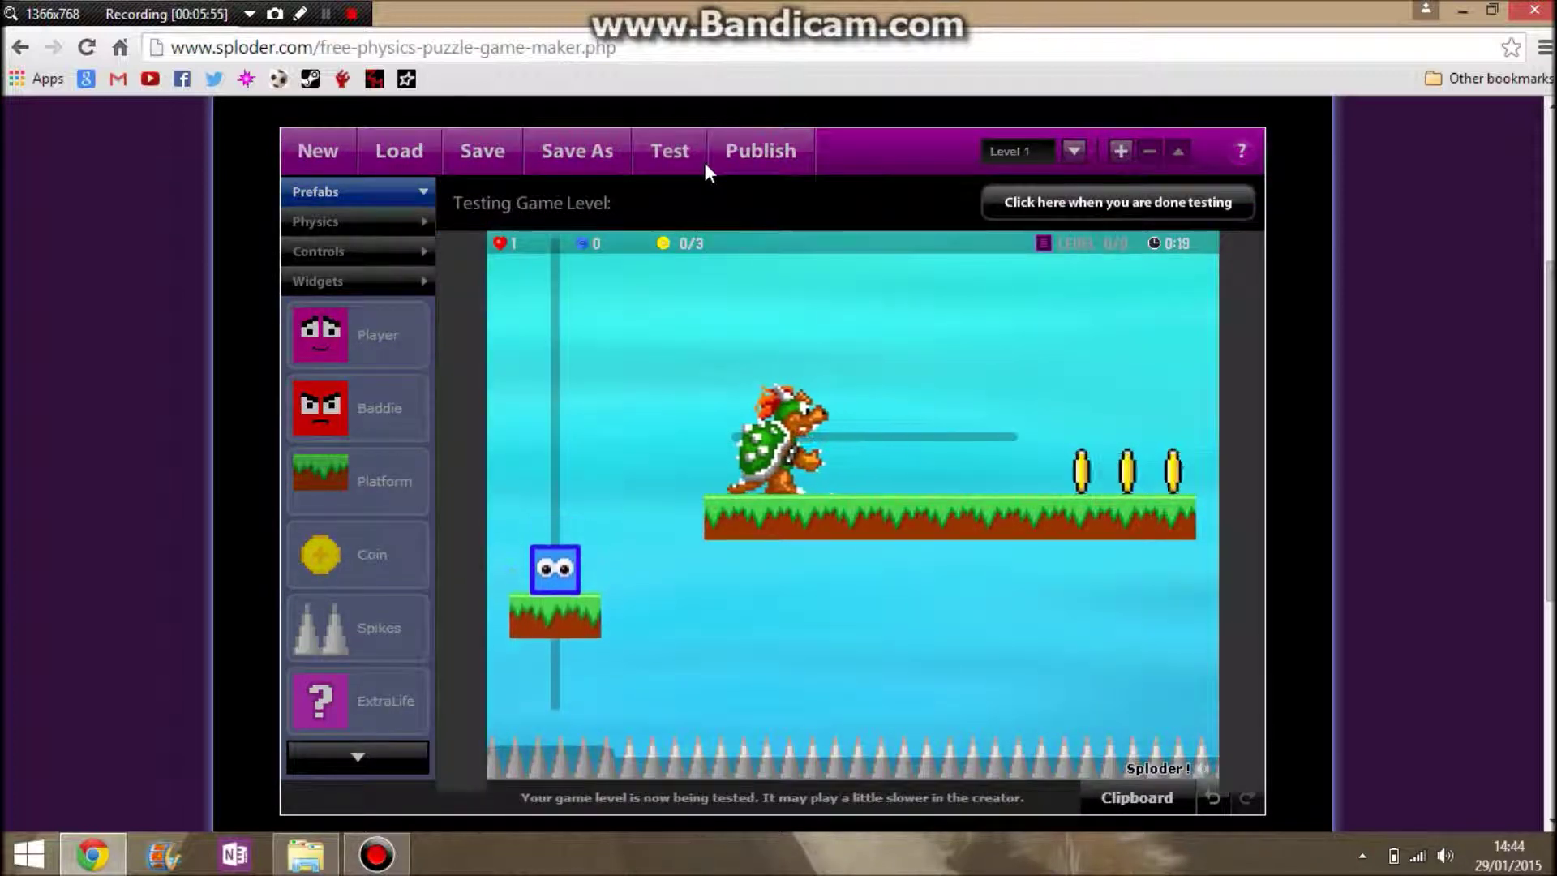
click(1116, 213)
Reopen the graphics browser, close the advanced texture settings, and deselect Bowser.
click(1108, 212)
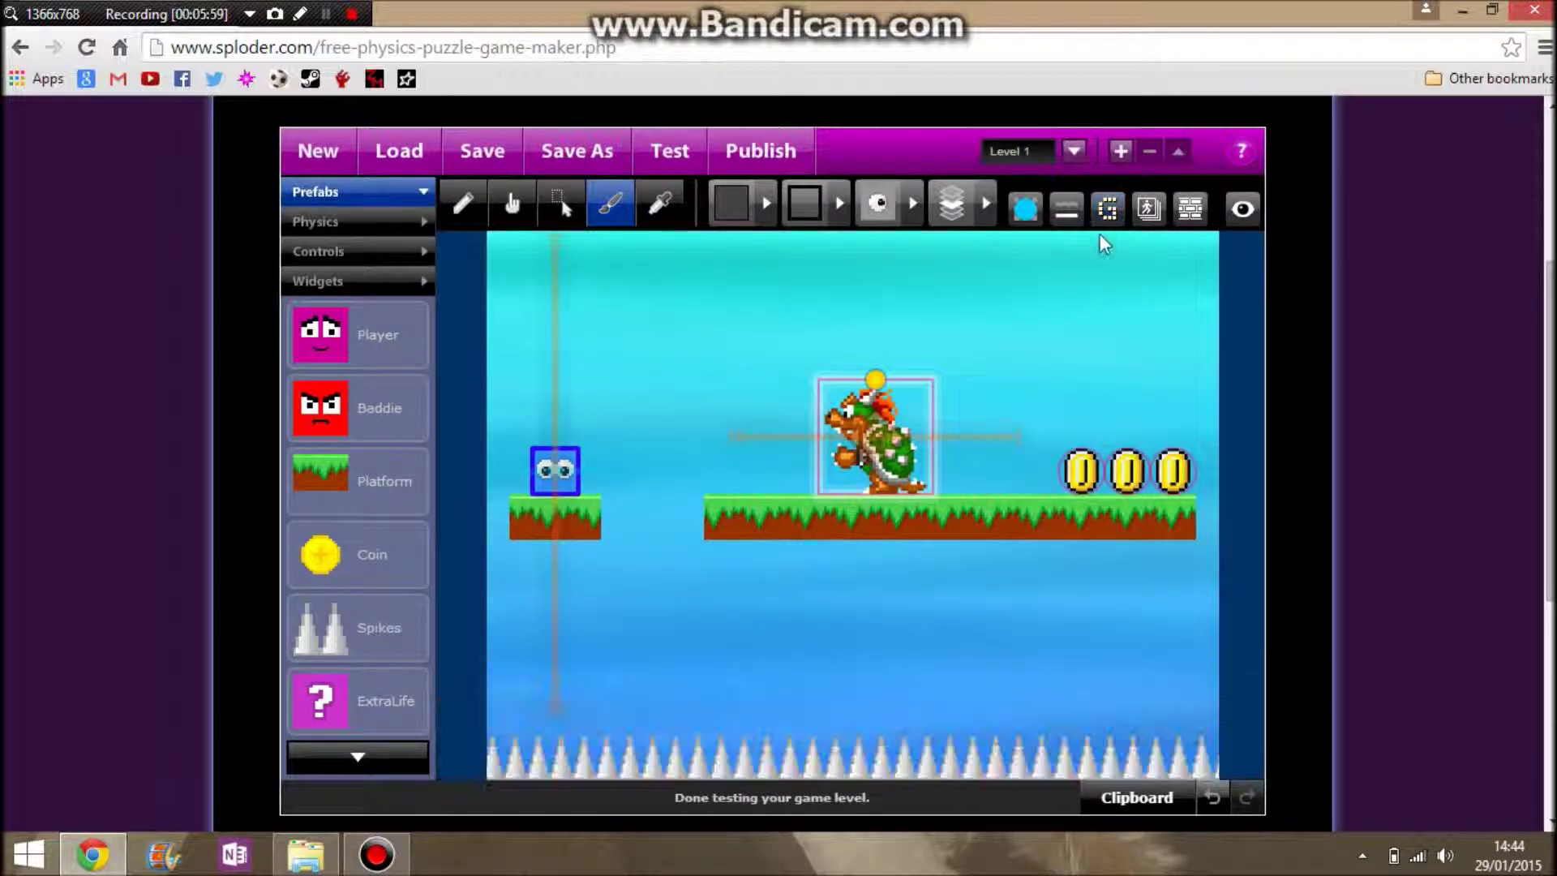
click(1105, 214)
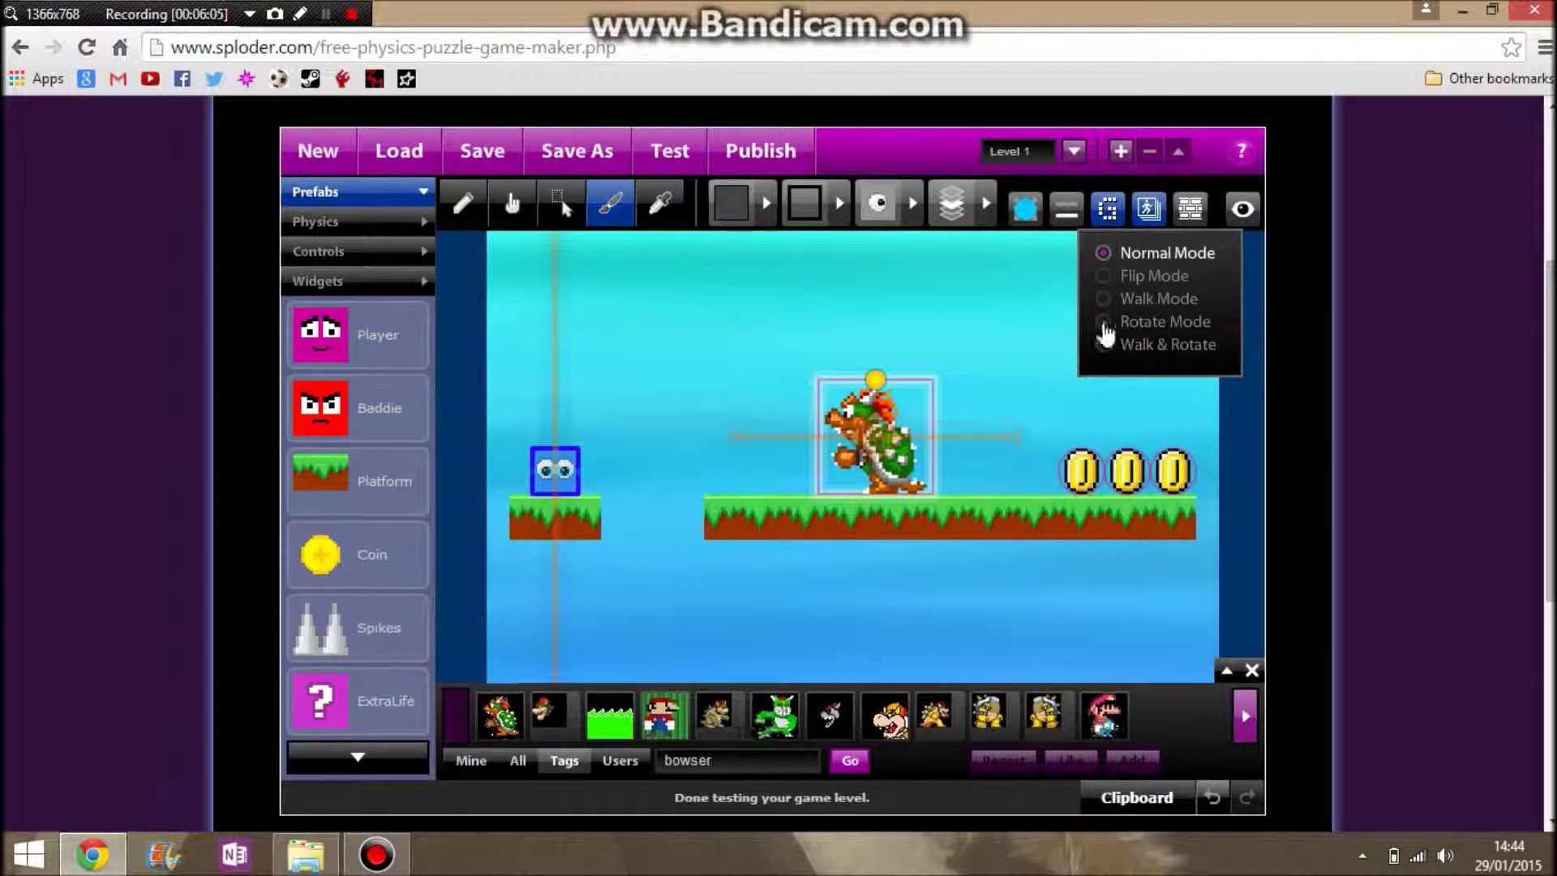
click(1189, 209)
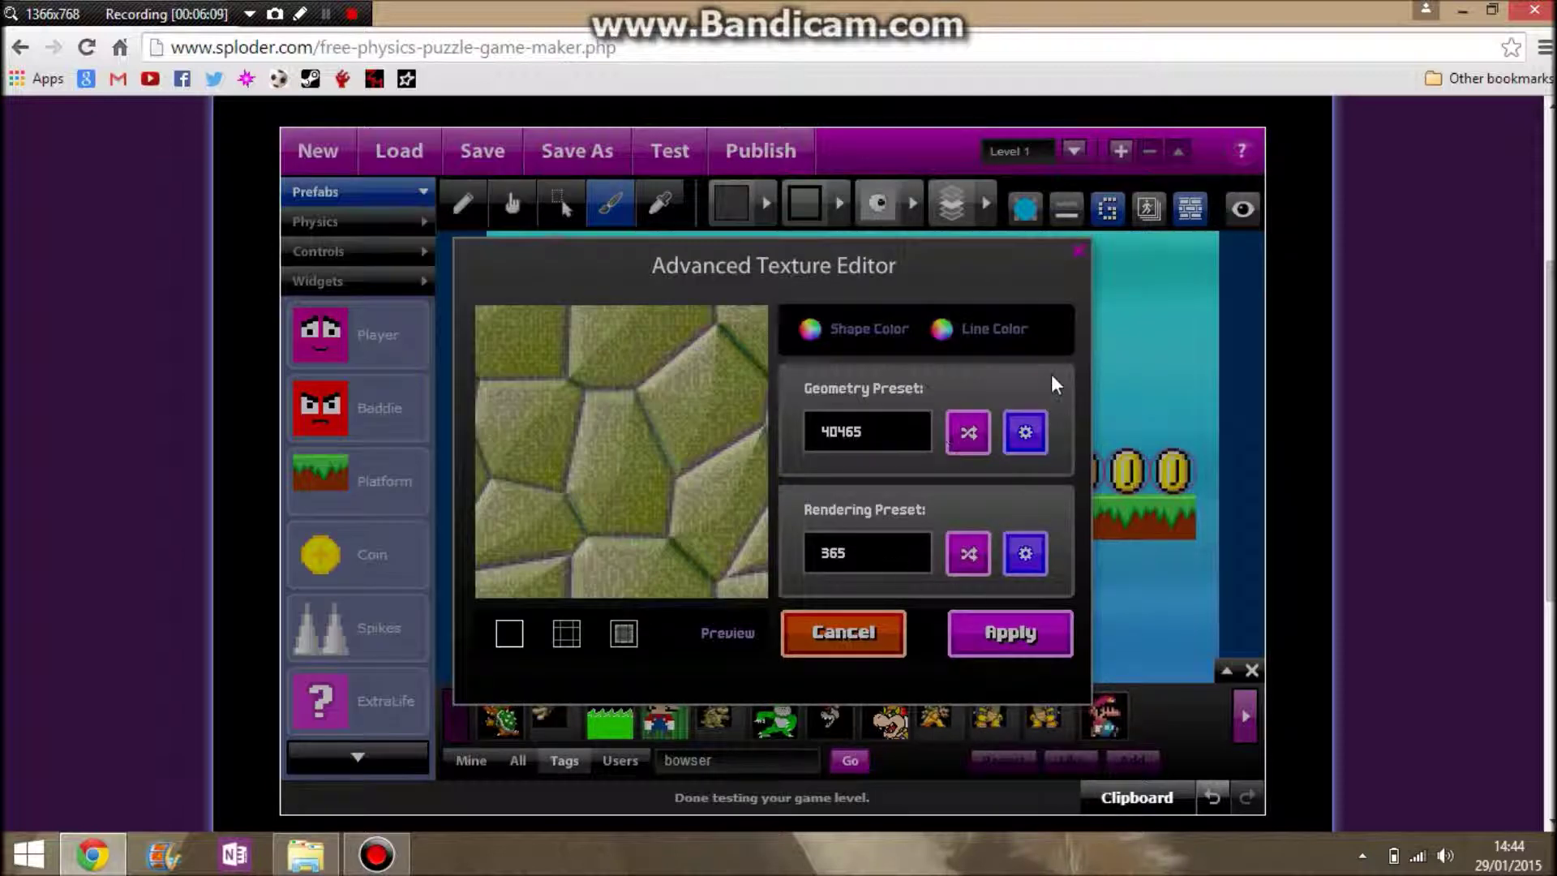
click(1078, 252)
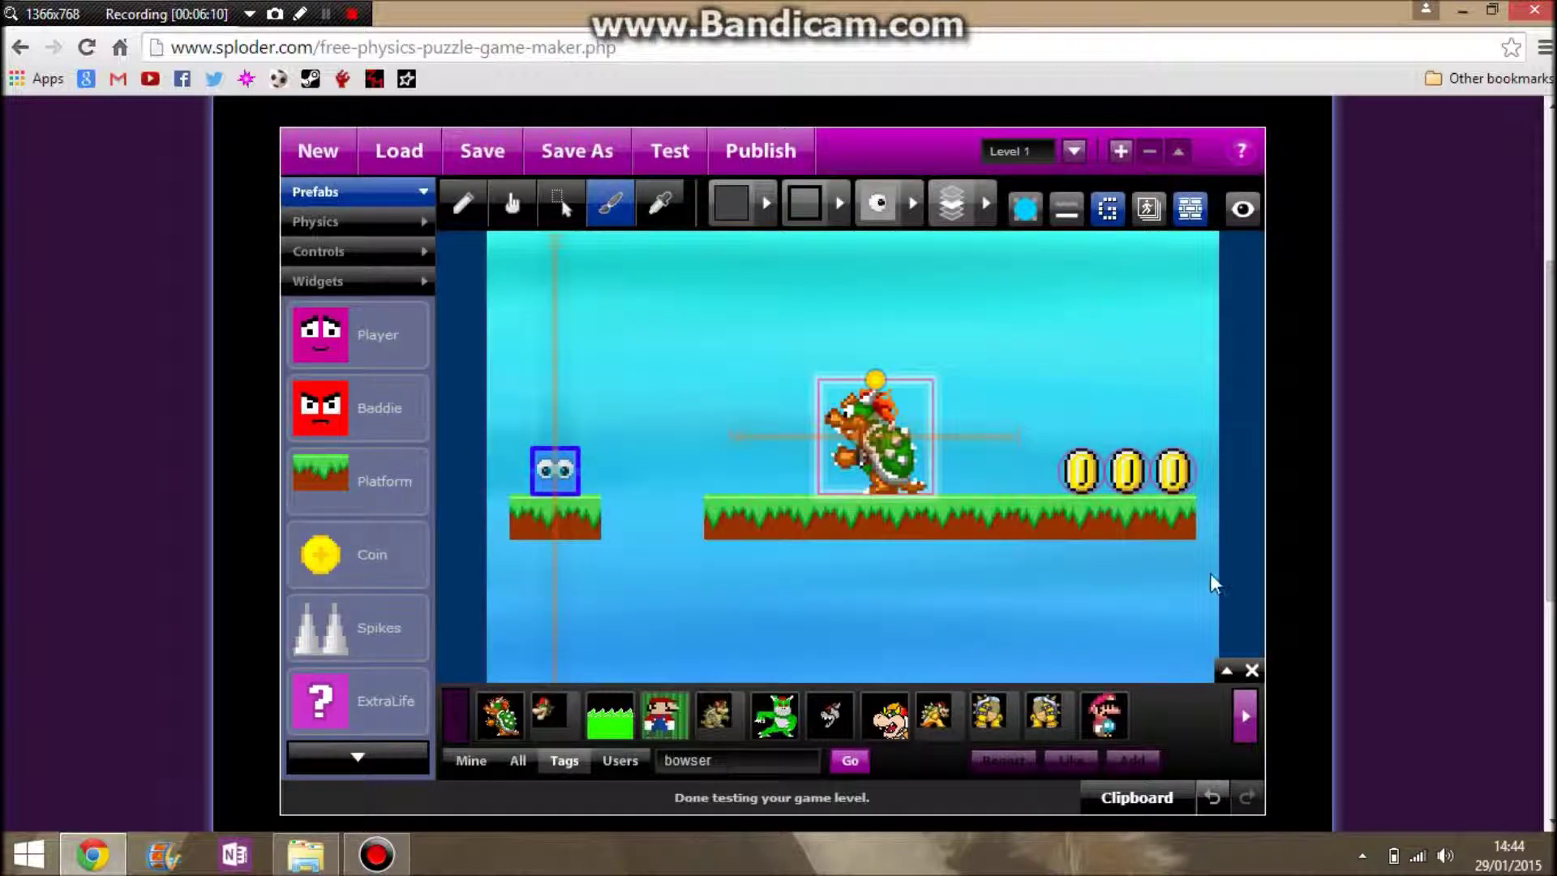
click(1110, 535)
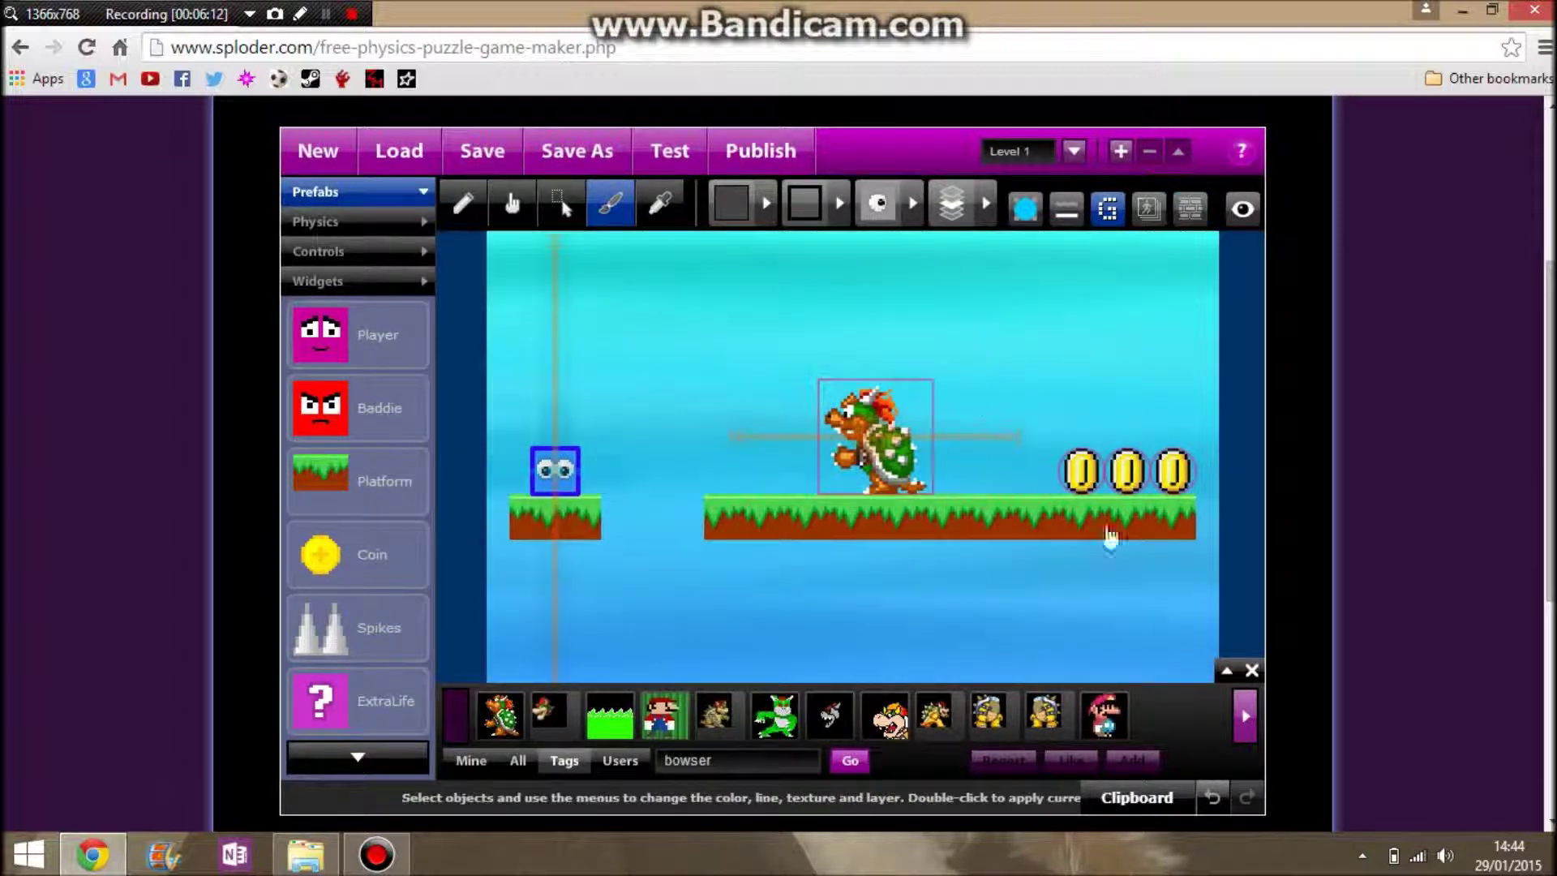
Test-play Level 1, jumping right to collect the three coins, then return to editing.
click(1251, 669)
click(711, 139)
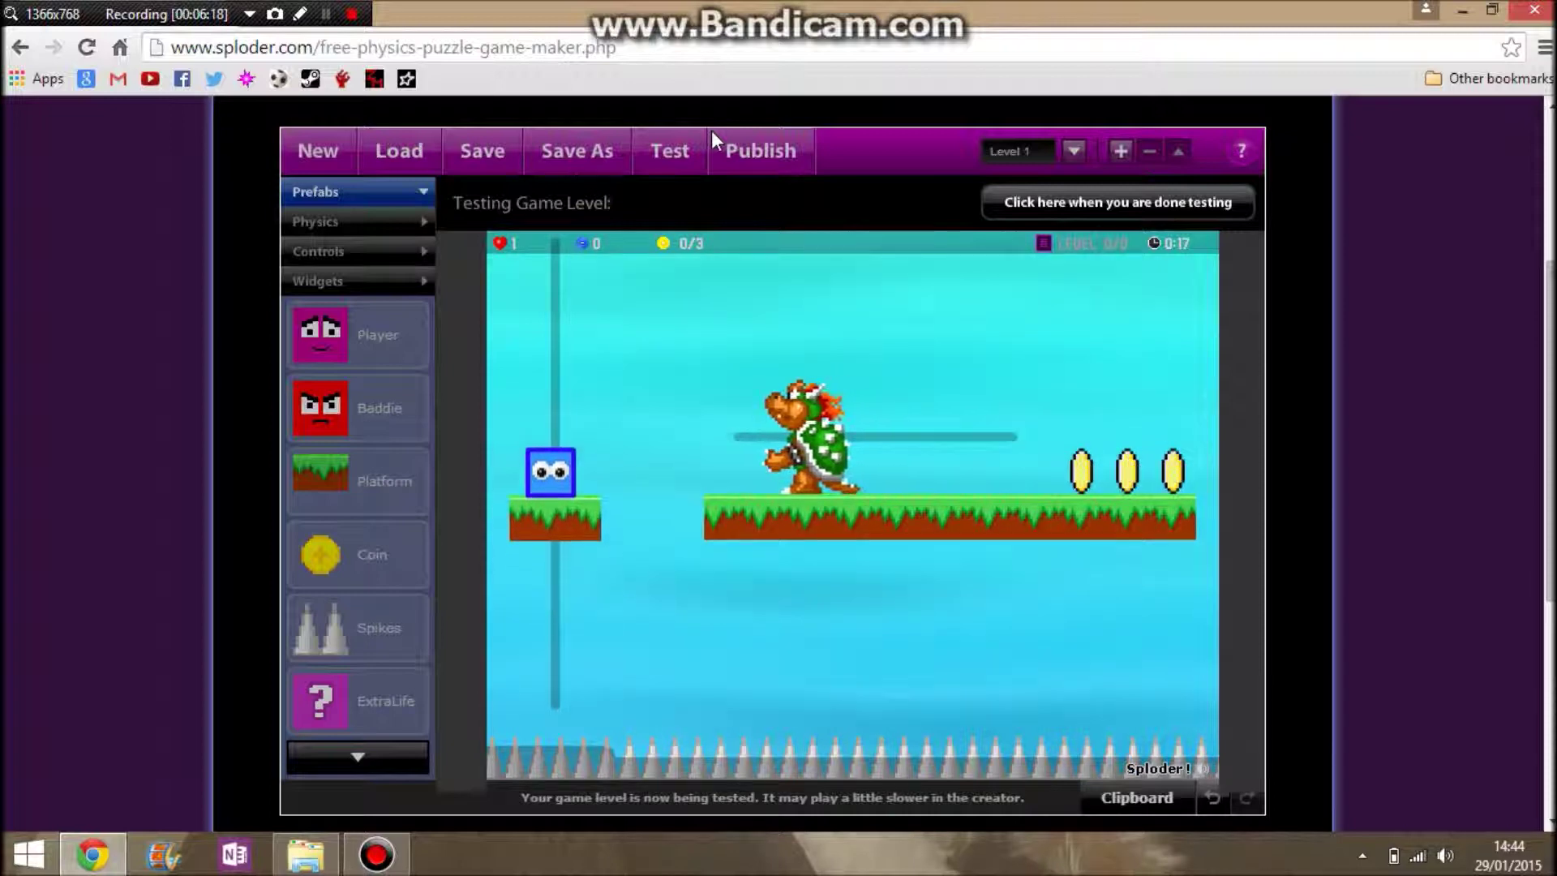
key(Up)
key(Right)
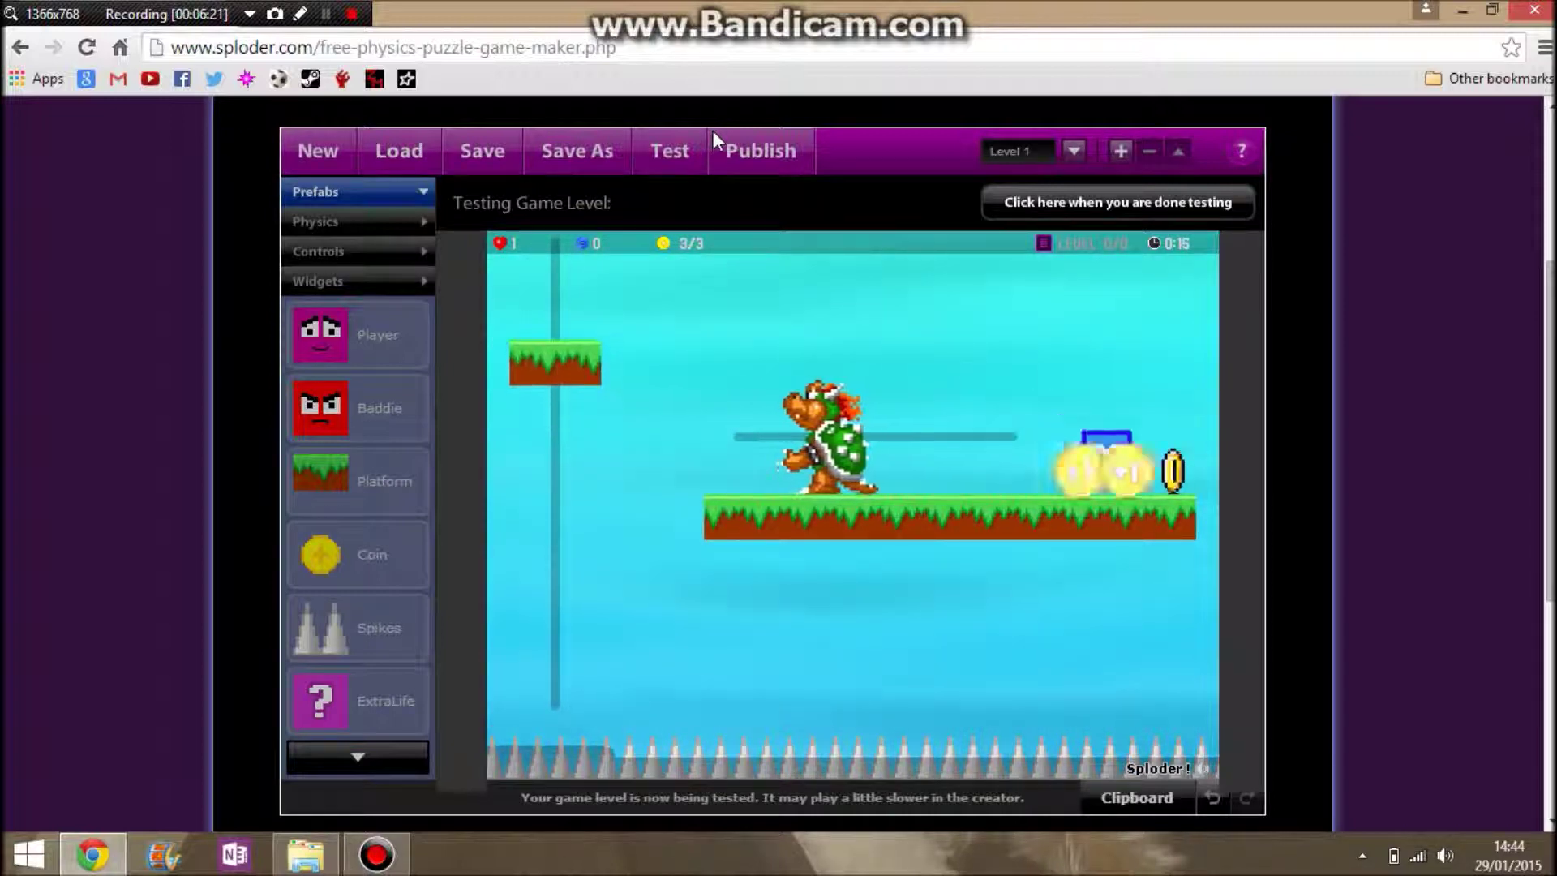
click(1152, 213)
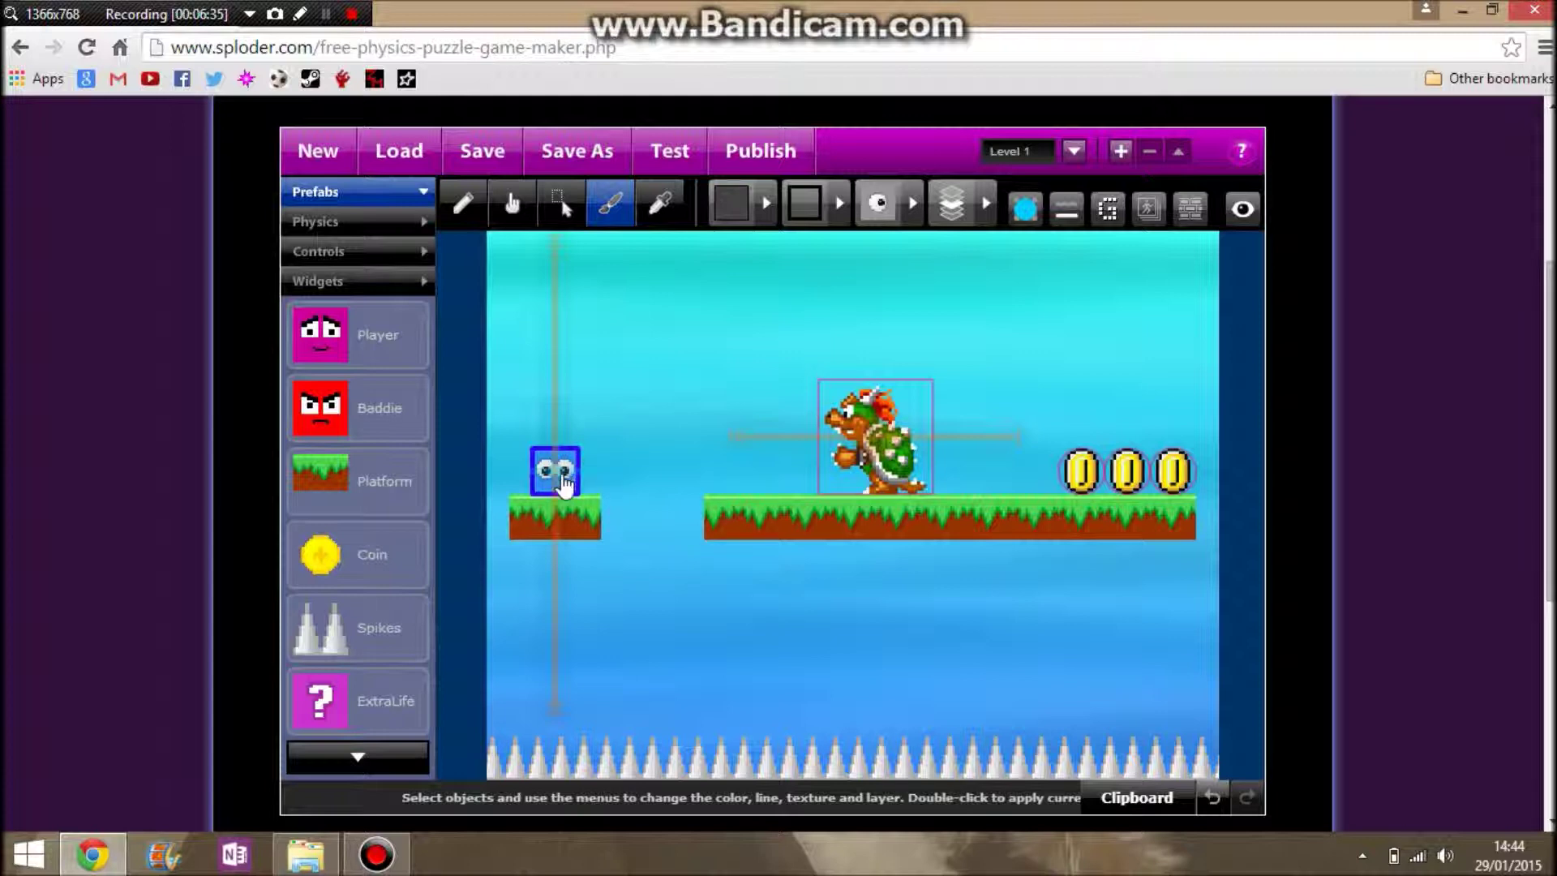
click(466, 211)
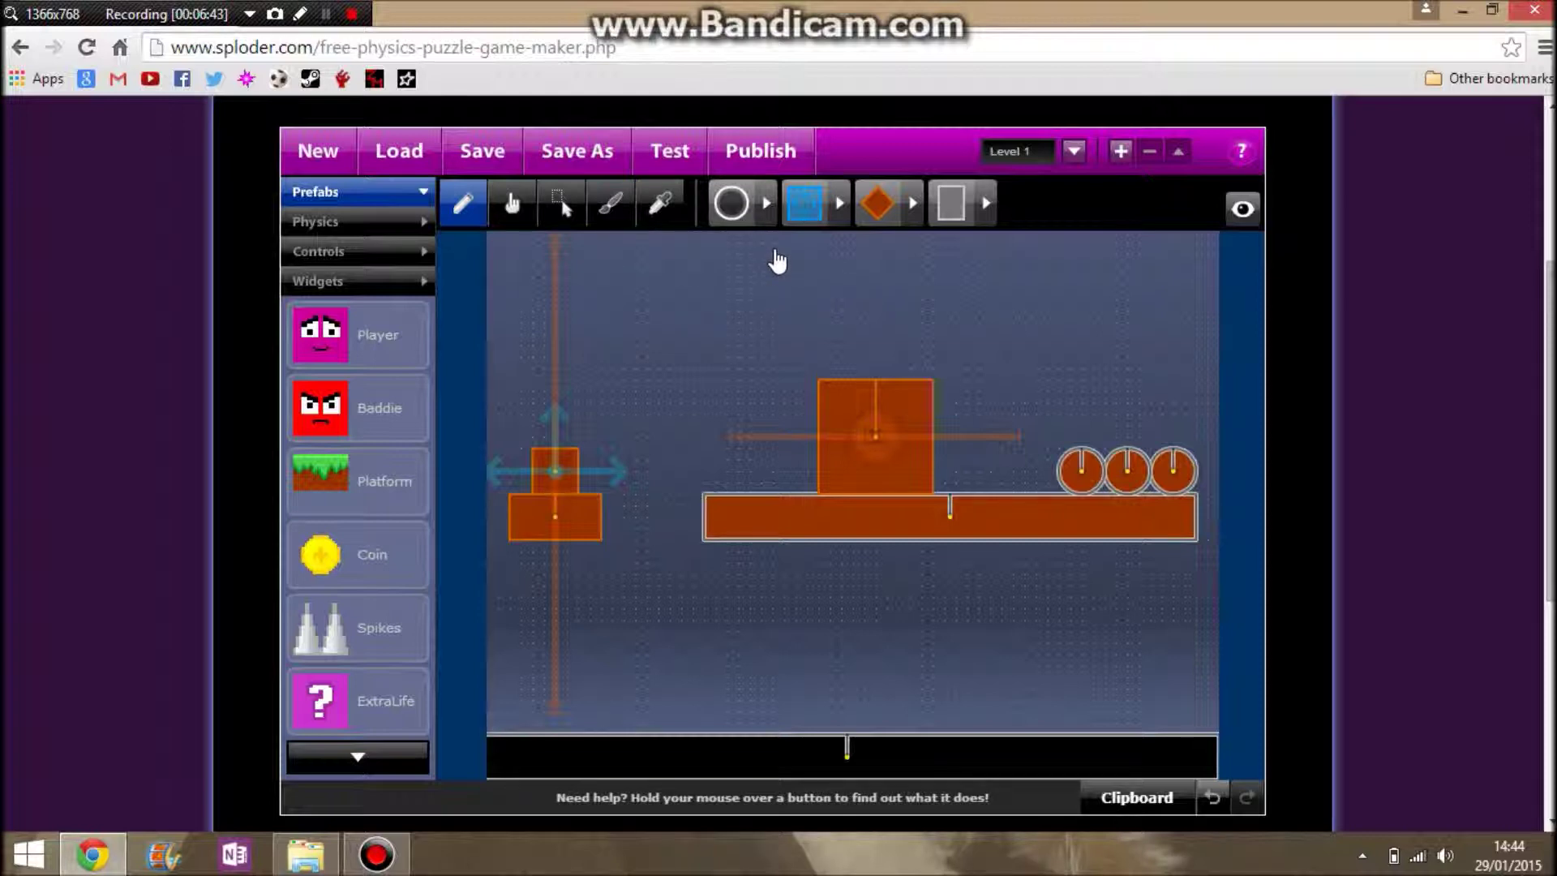
Draw a locked rectangular block in the sky above Bowser and nudge it slightly left.
click(732, 213)
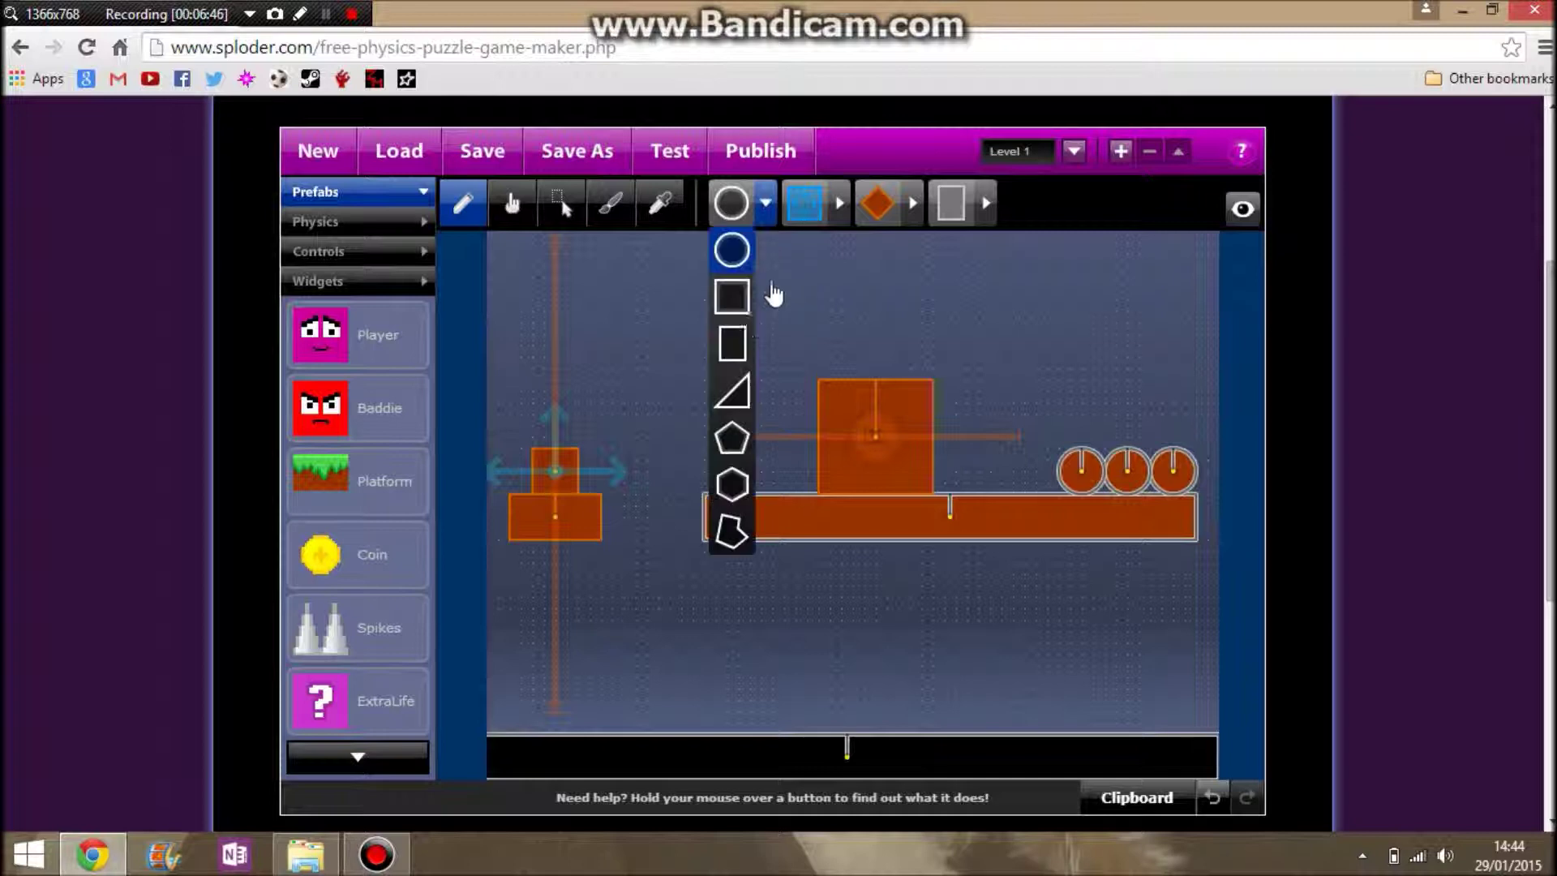
click(733, 343)
click(799, 223)
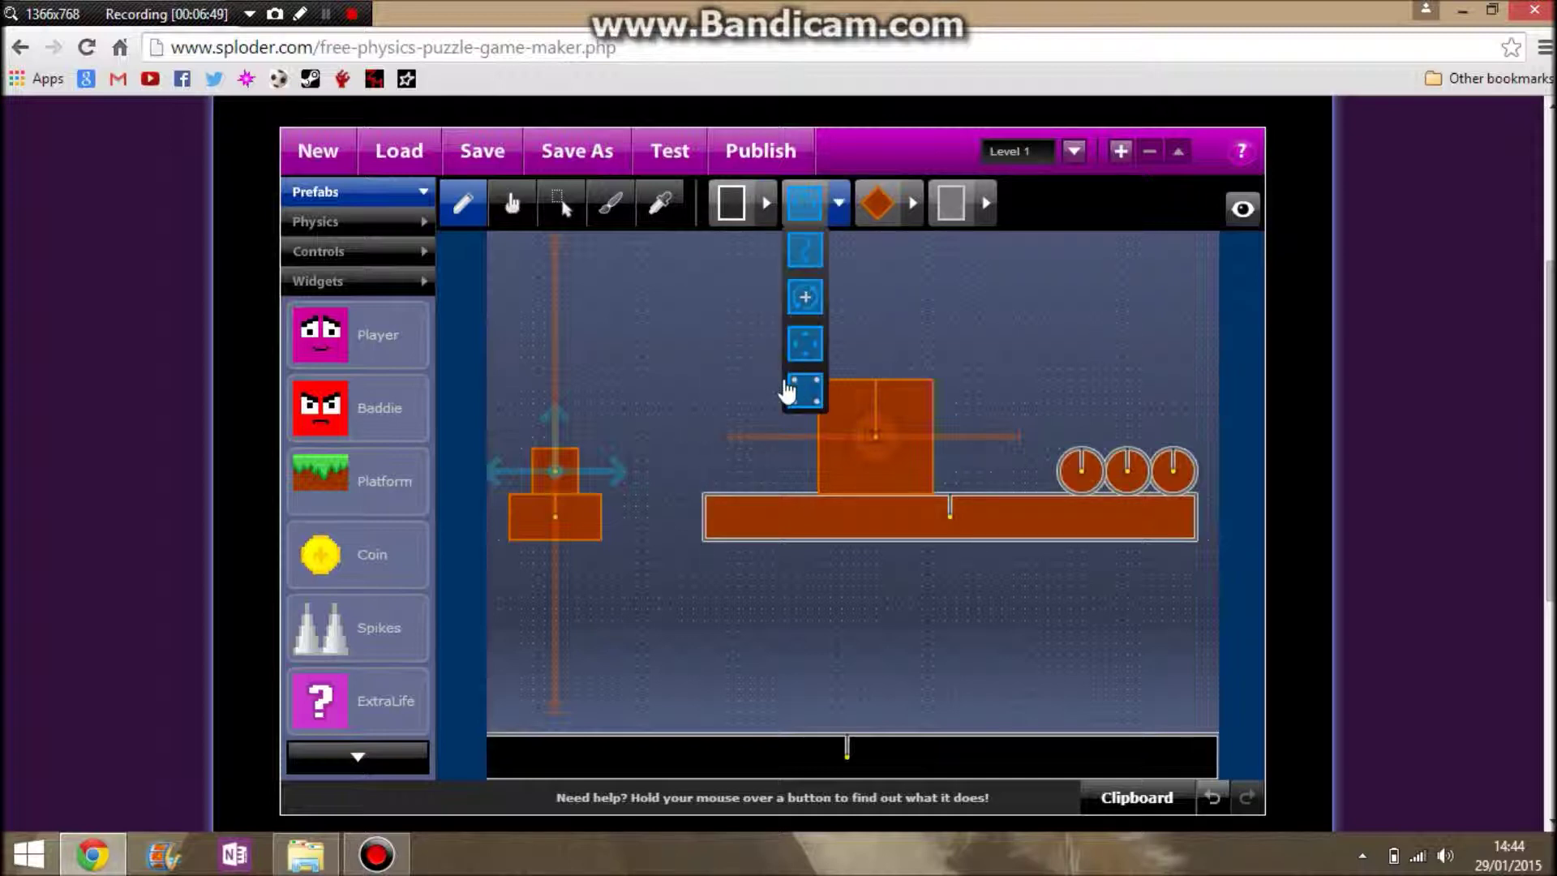
click(793, 392)
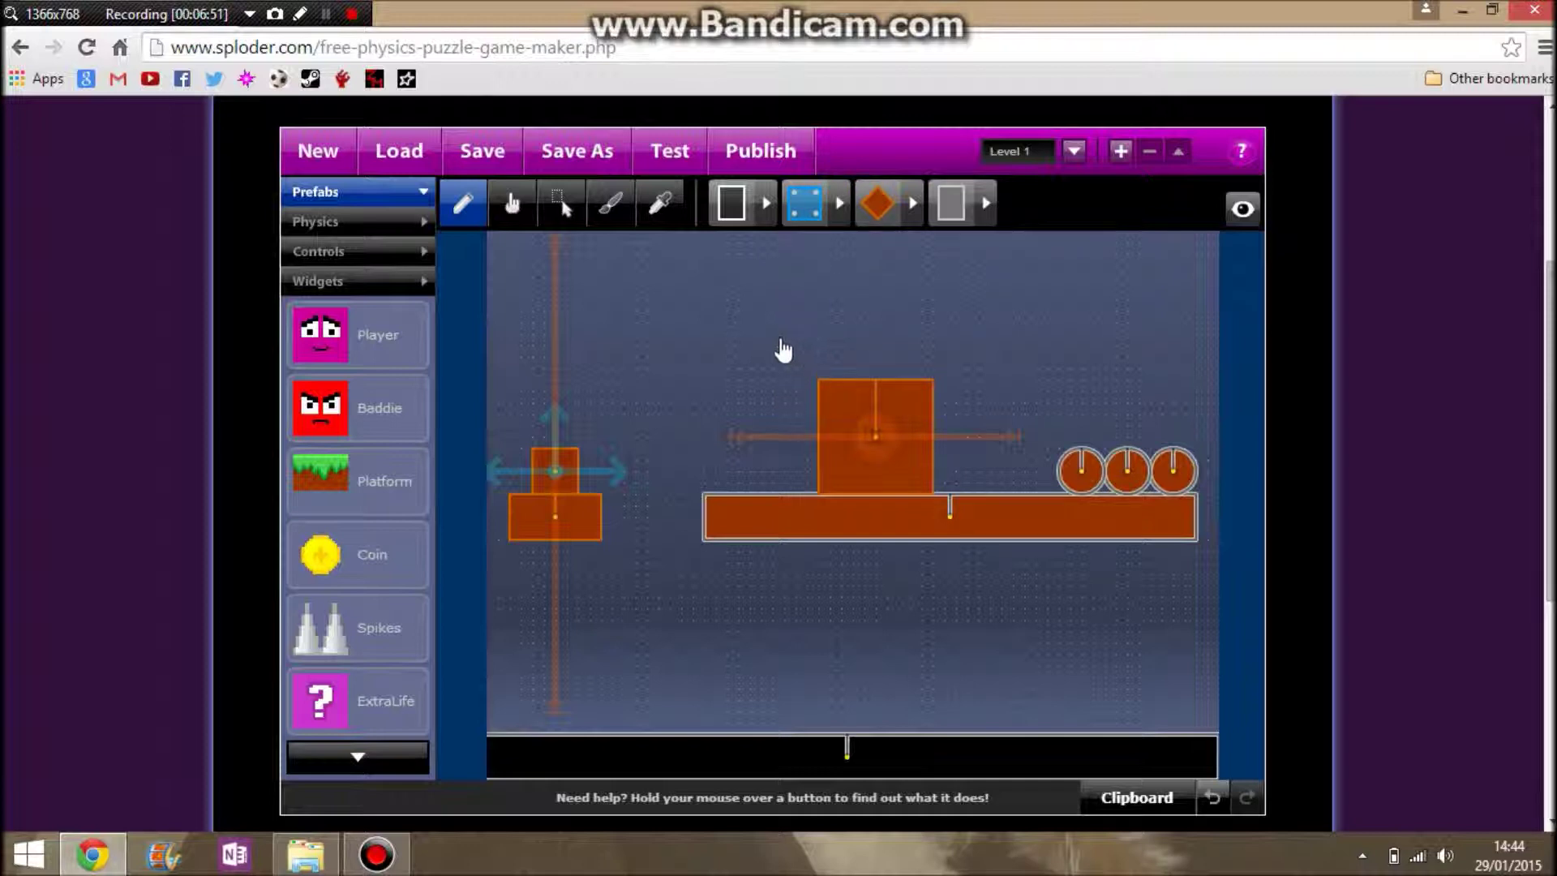
drag(636, 267, 834, 400)
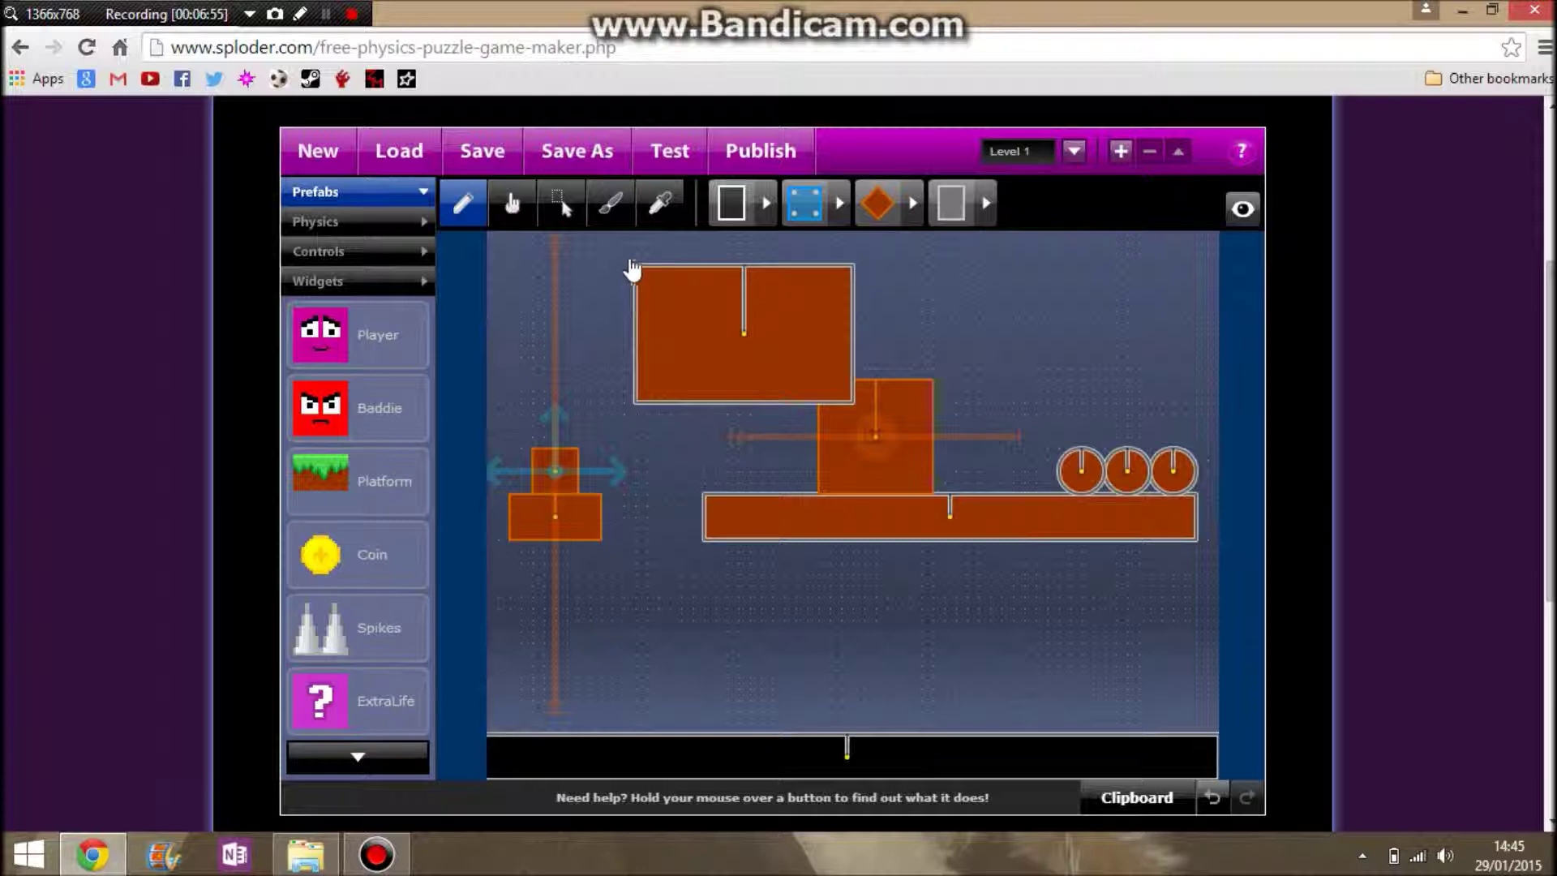
click(610, 206)
drag(779, 333, 741, 319)
click(1111, 212)
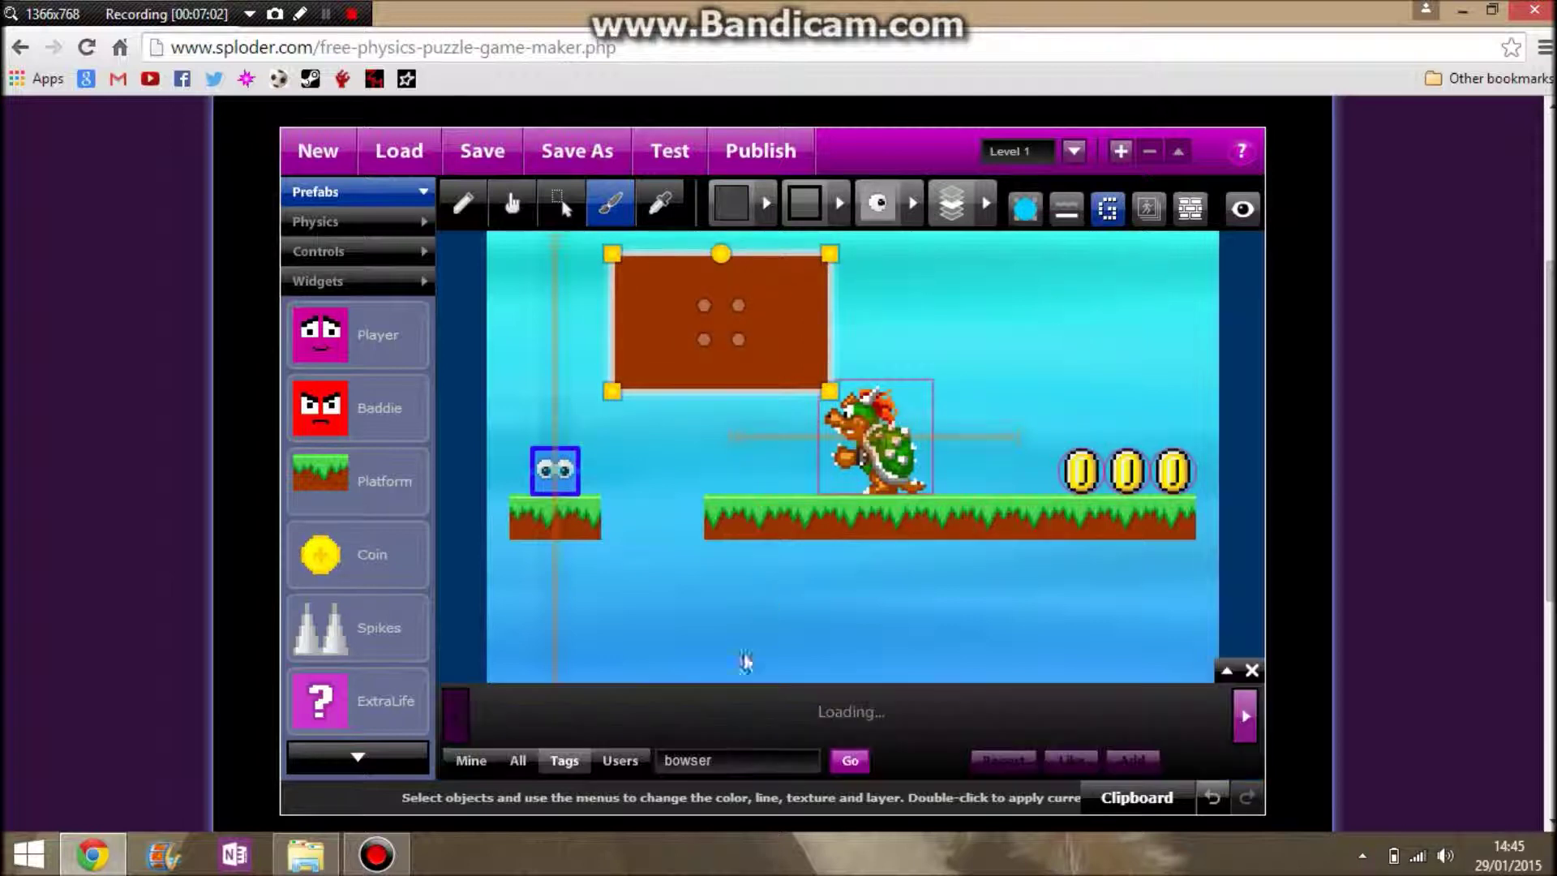
Search for 'cloud' graphics and apply a cloud to the new block, shifting it up-left.
double_click(732, 758)
text(c)
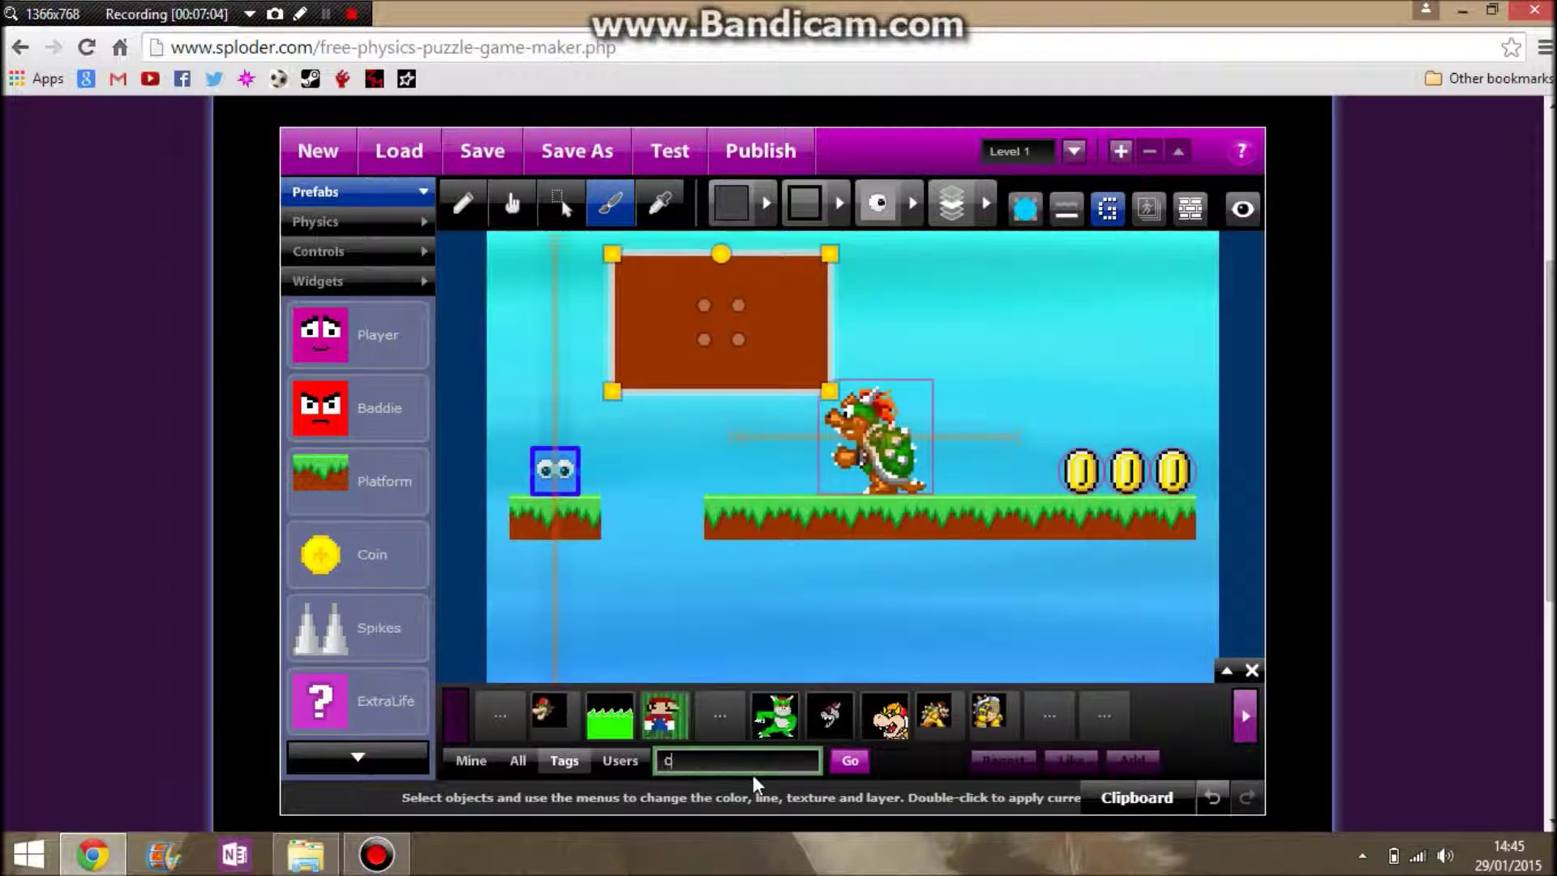
text(lou)
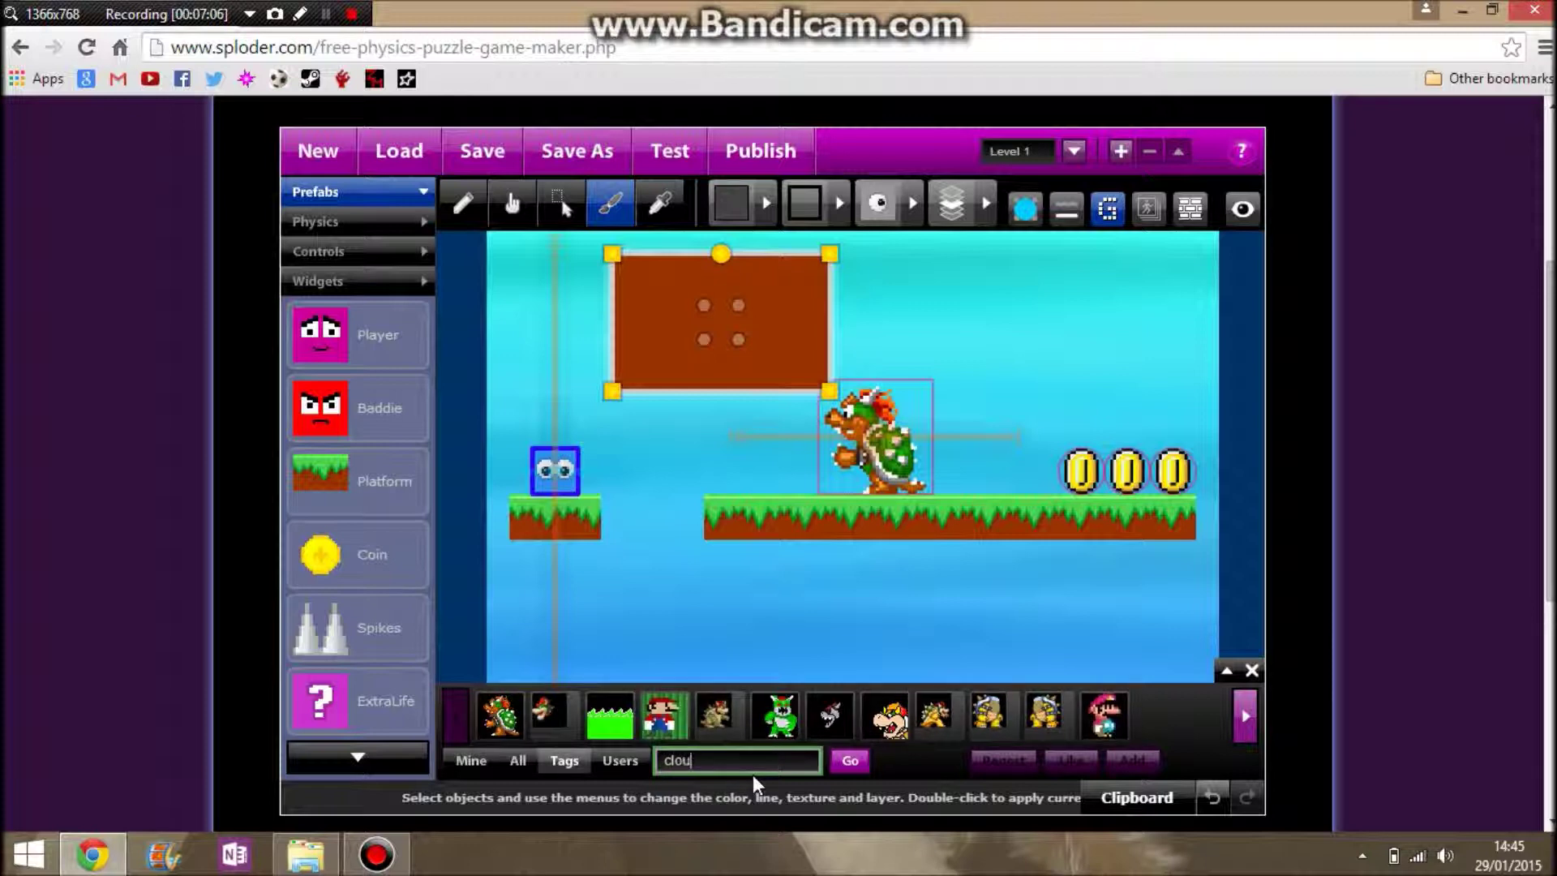
text(d)
click(846, 764)
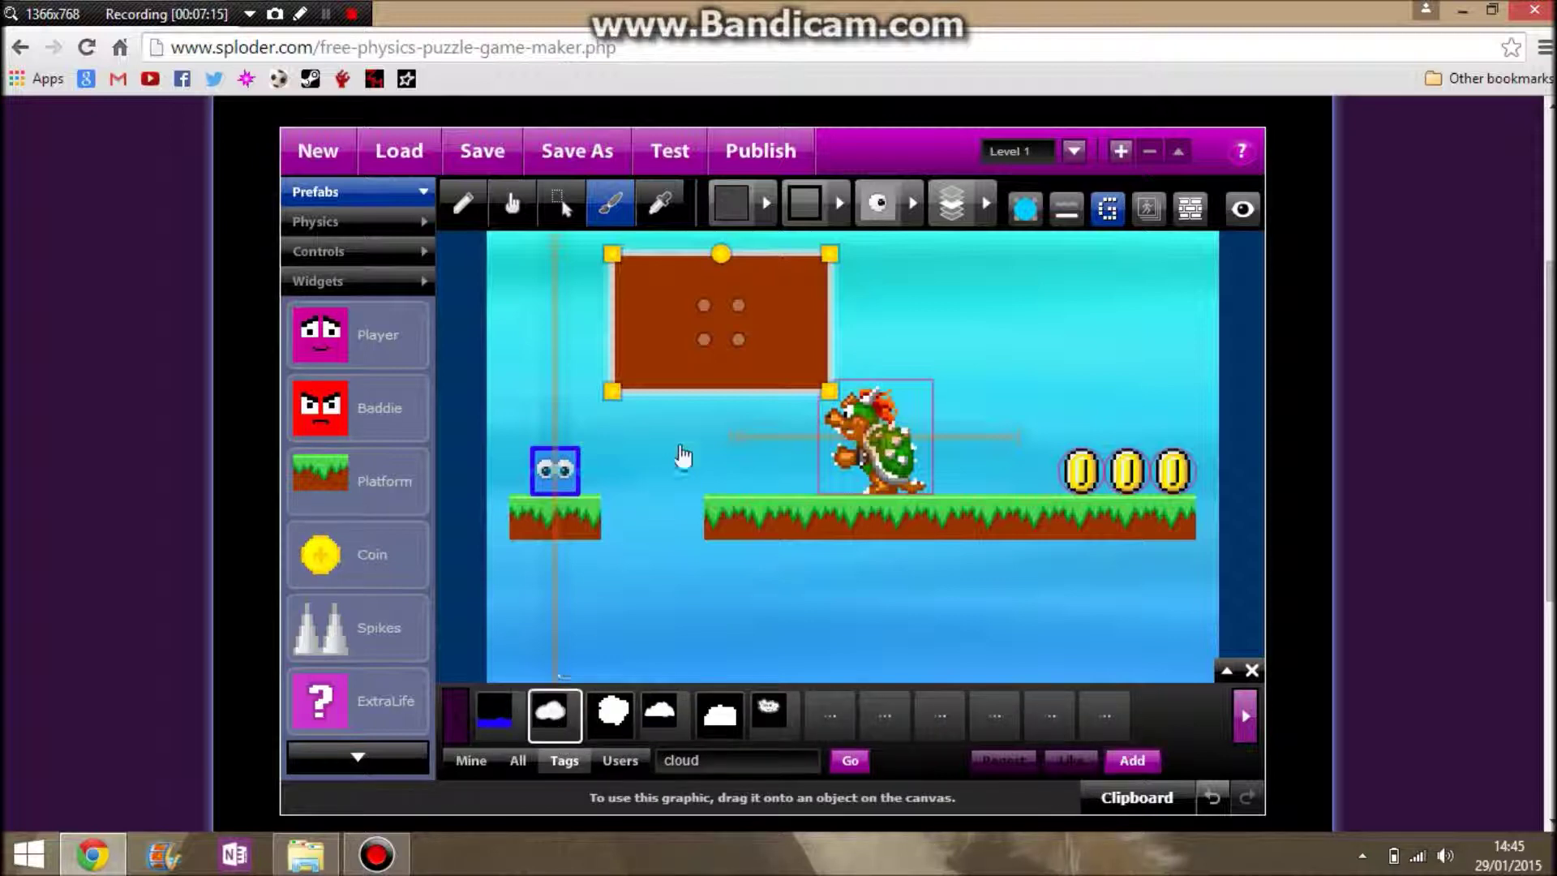
drag(555, 713, 714, 324)
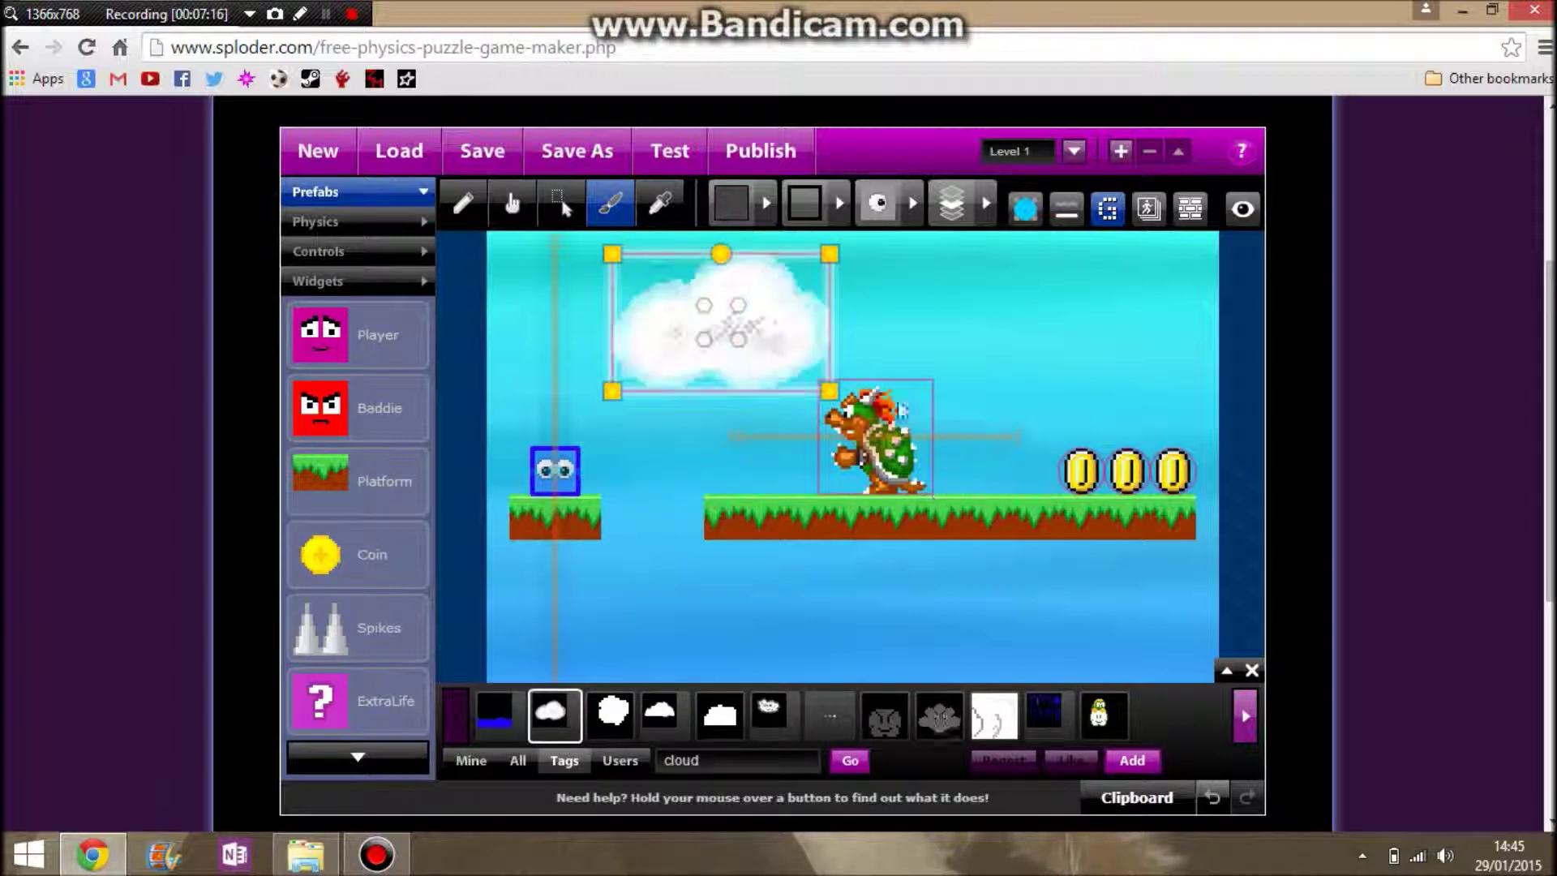
click(1229, 666)
drag(796, 351, 761, 367)
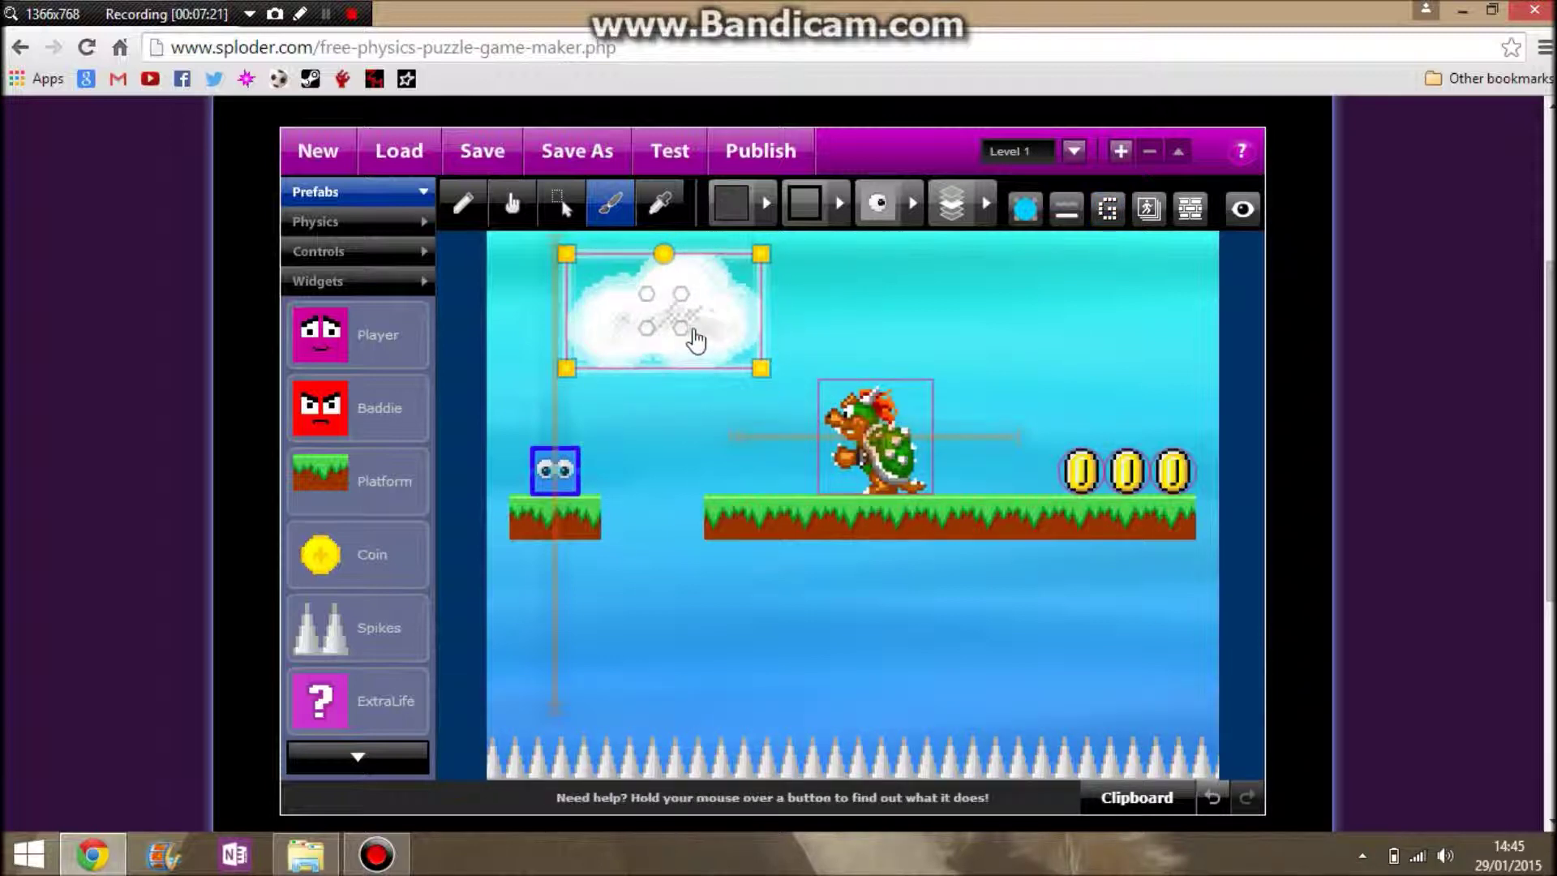
Paste two more clouds, place the third at the upper right, and start a test play.
key(ctrl+v)
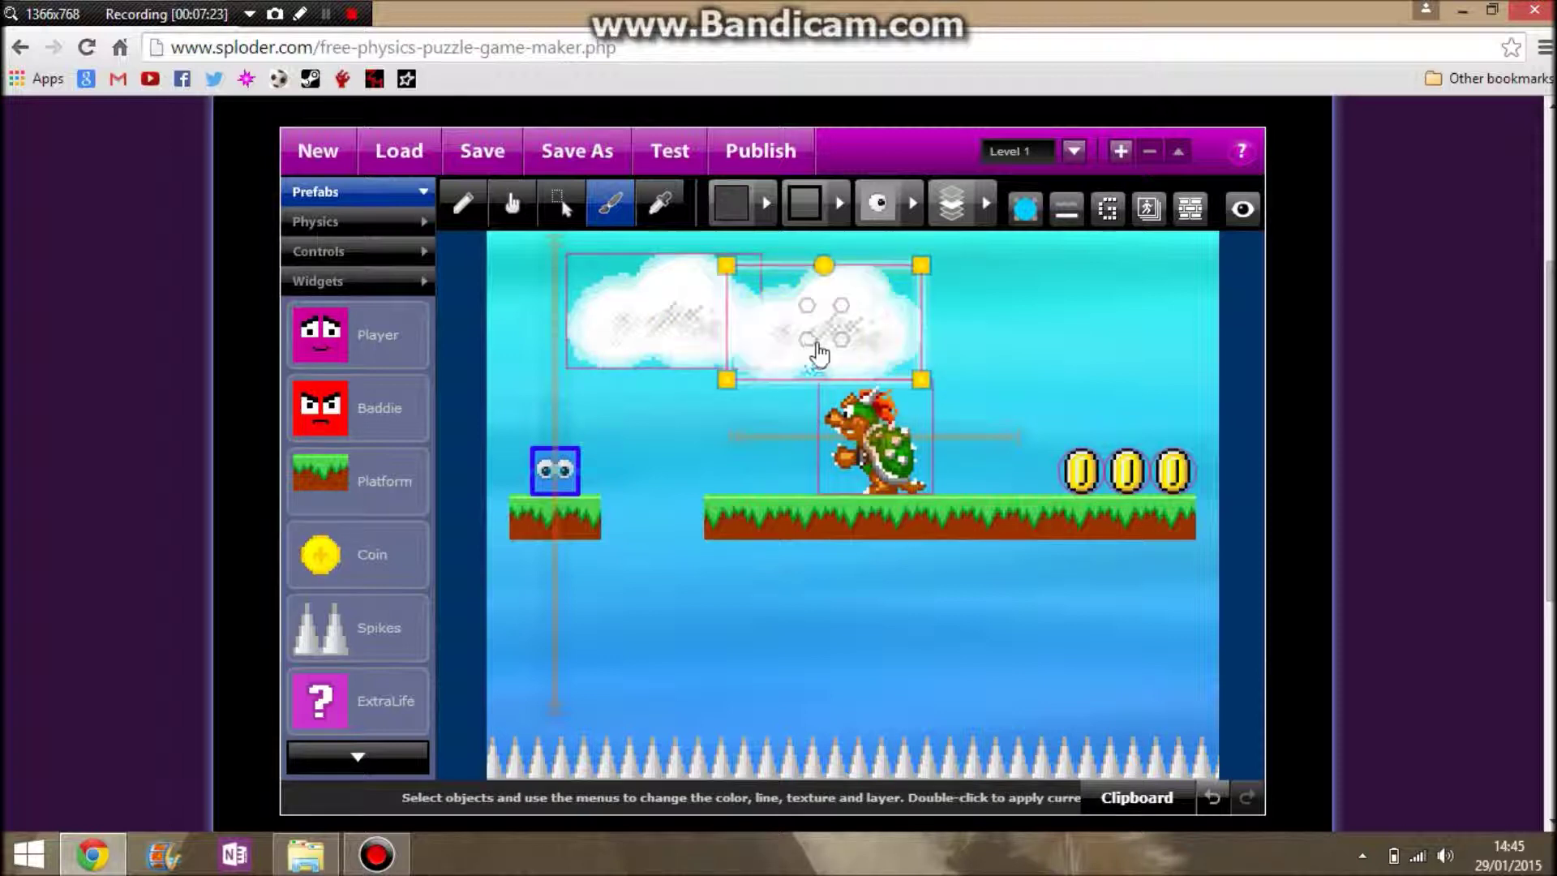
key(ctrl+v)
drag(1015, 333, 1077, 355)
click(1035, 427)
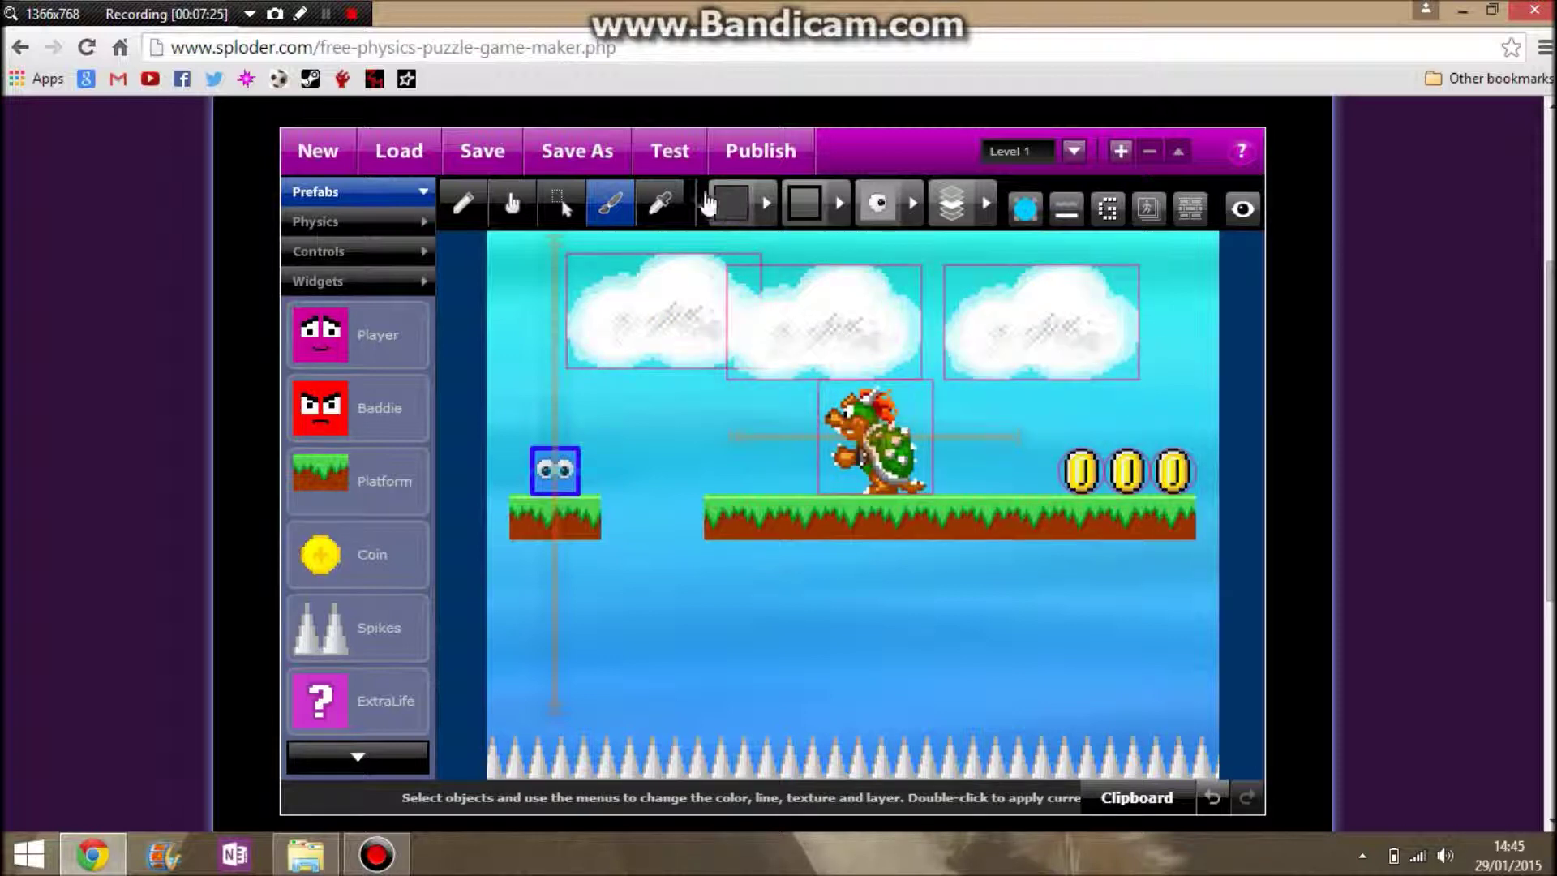
click(696, 142)
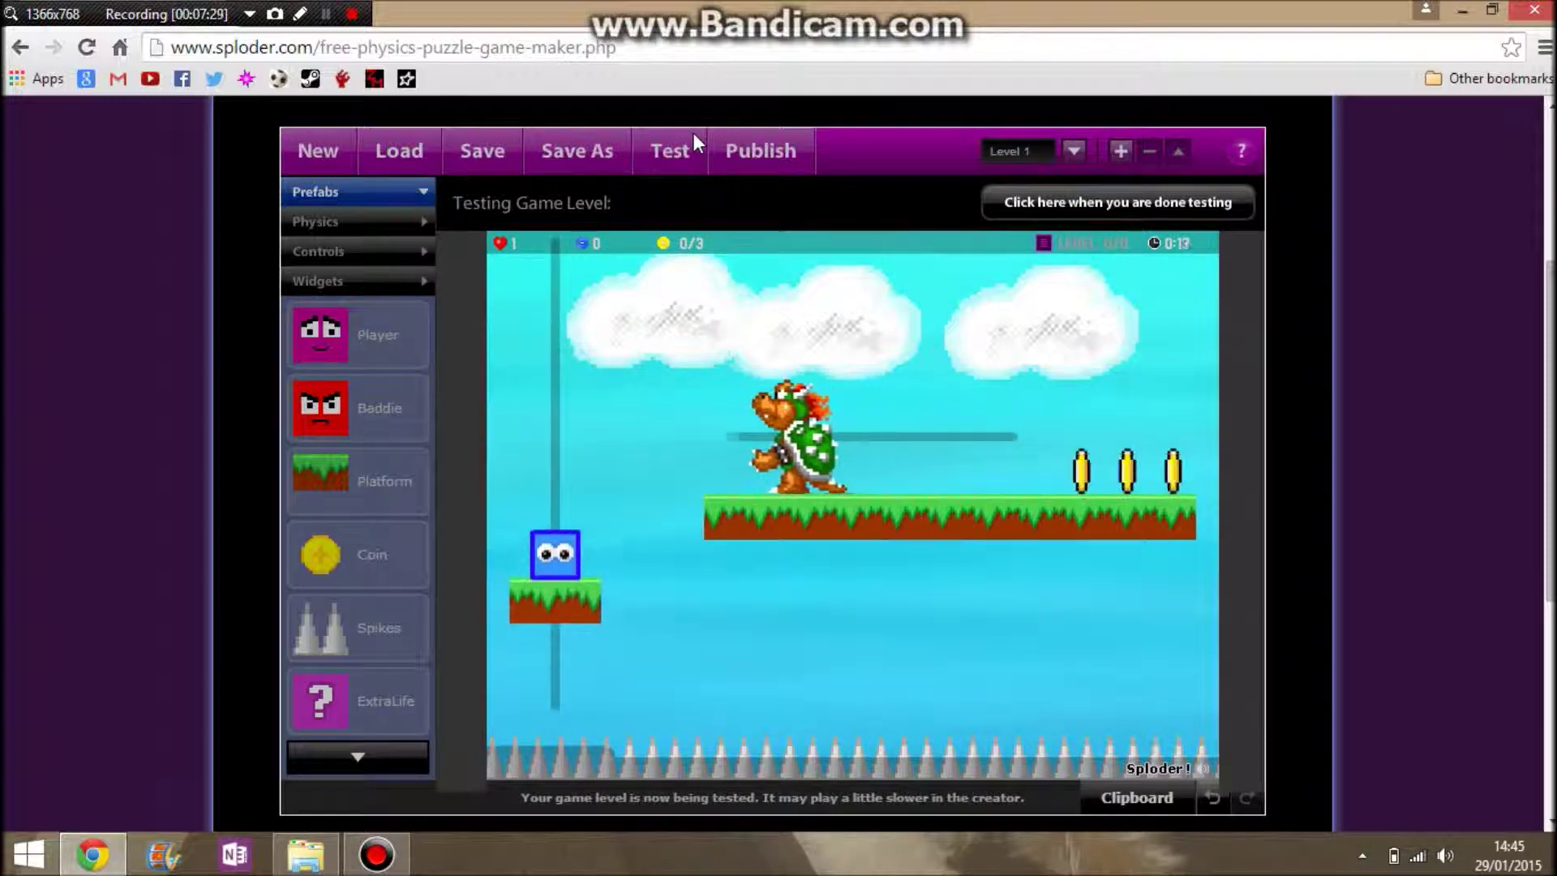
Play the test, jumping right until the player dies, then return to the editor.
key(Up)
key(Right)
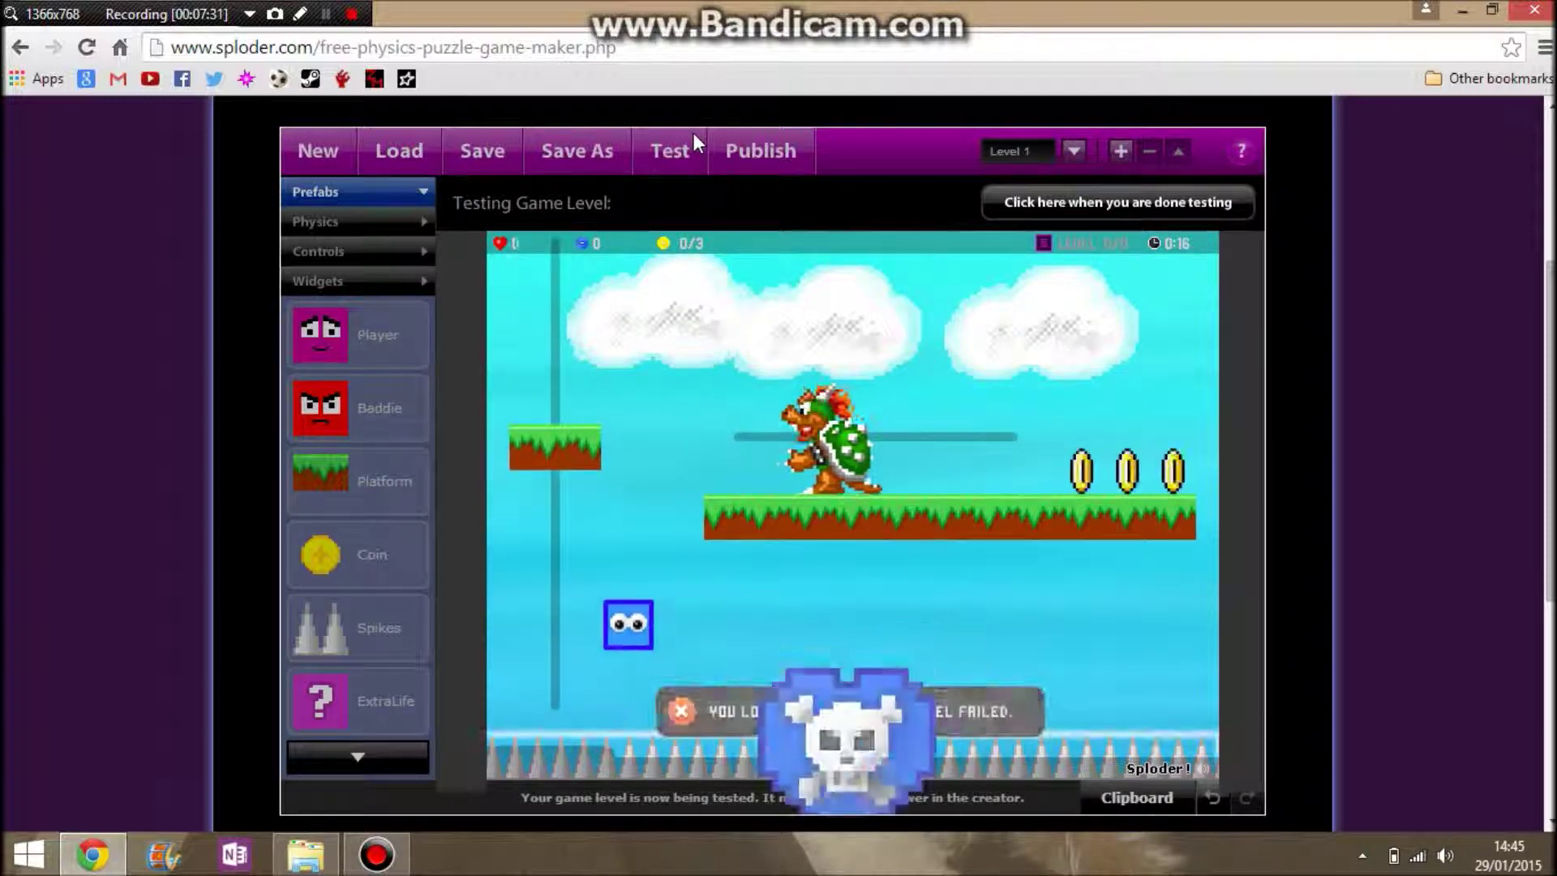
click(1054, 203)
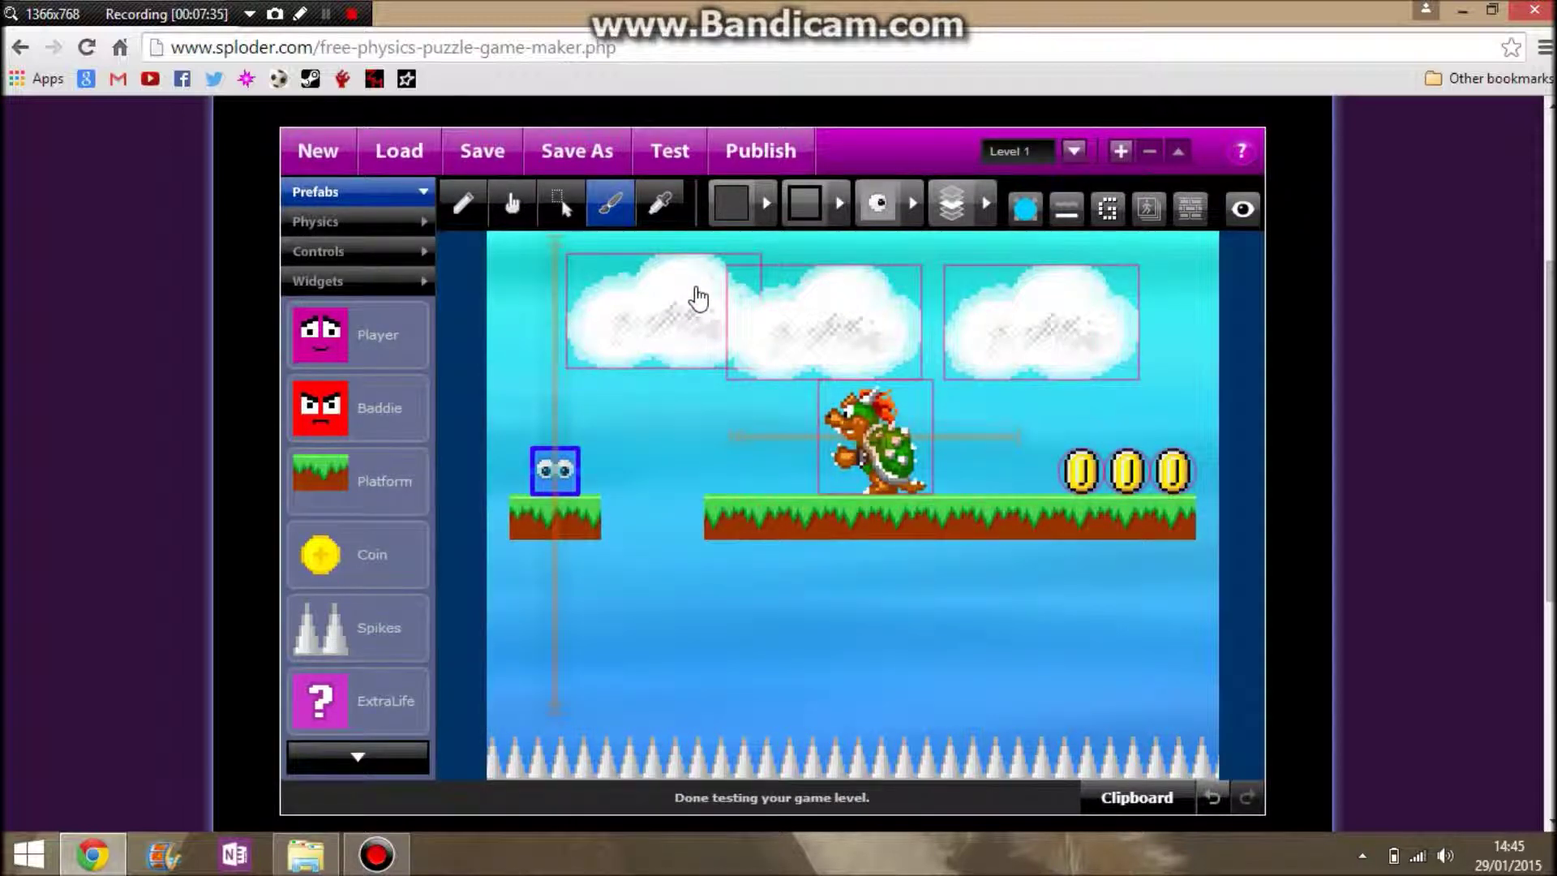
Select all three clouds together.
click(752, 307)
click(887, 313)
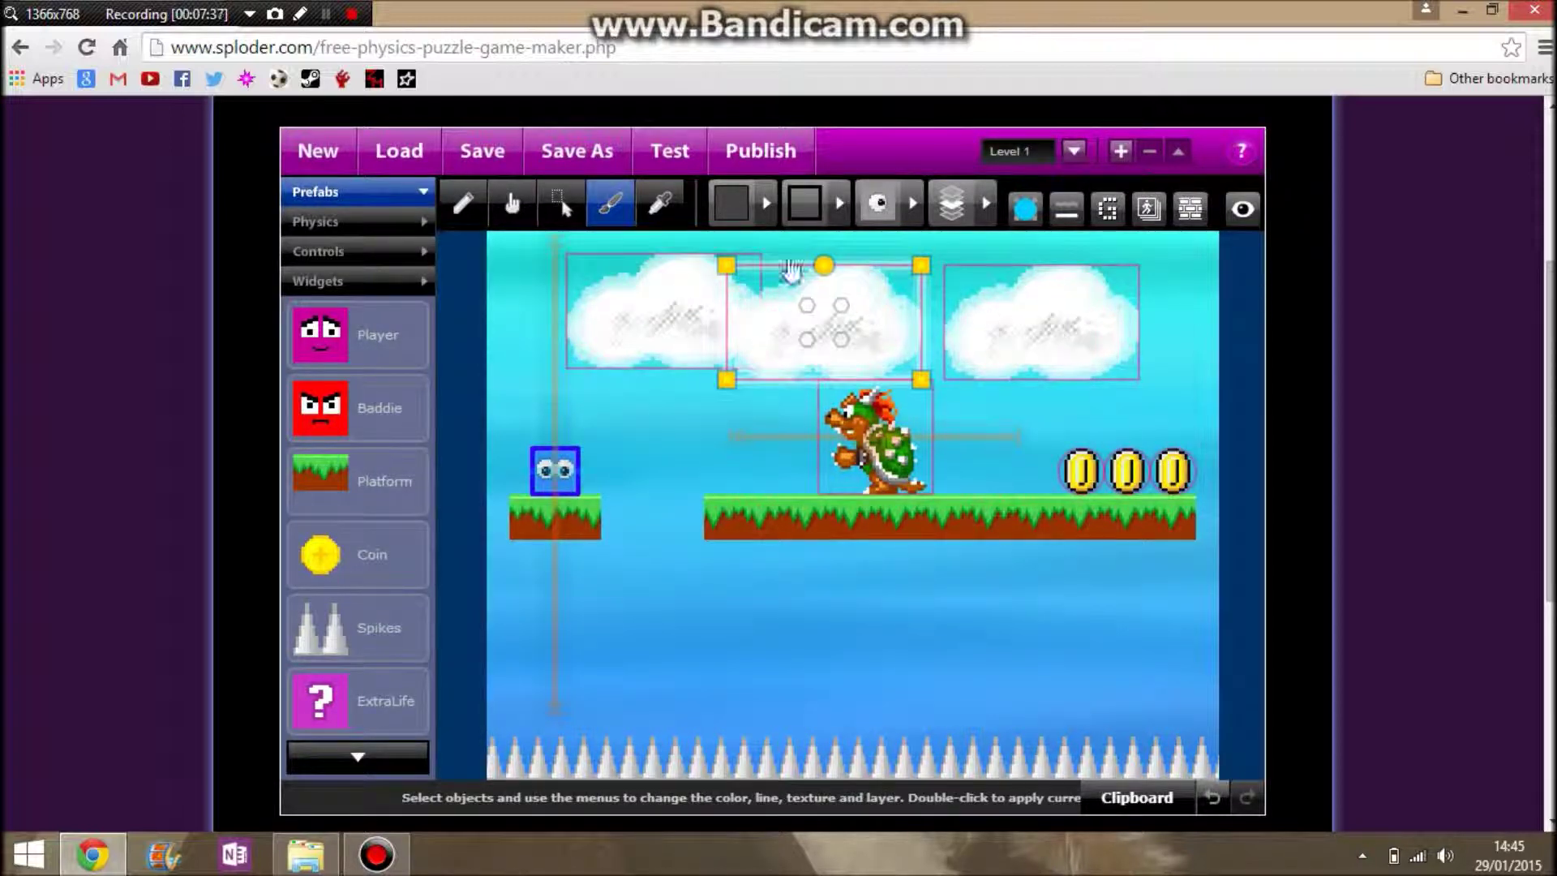
click(667, 315)
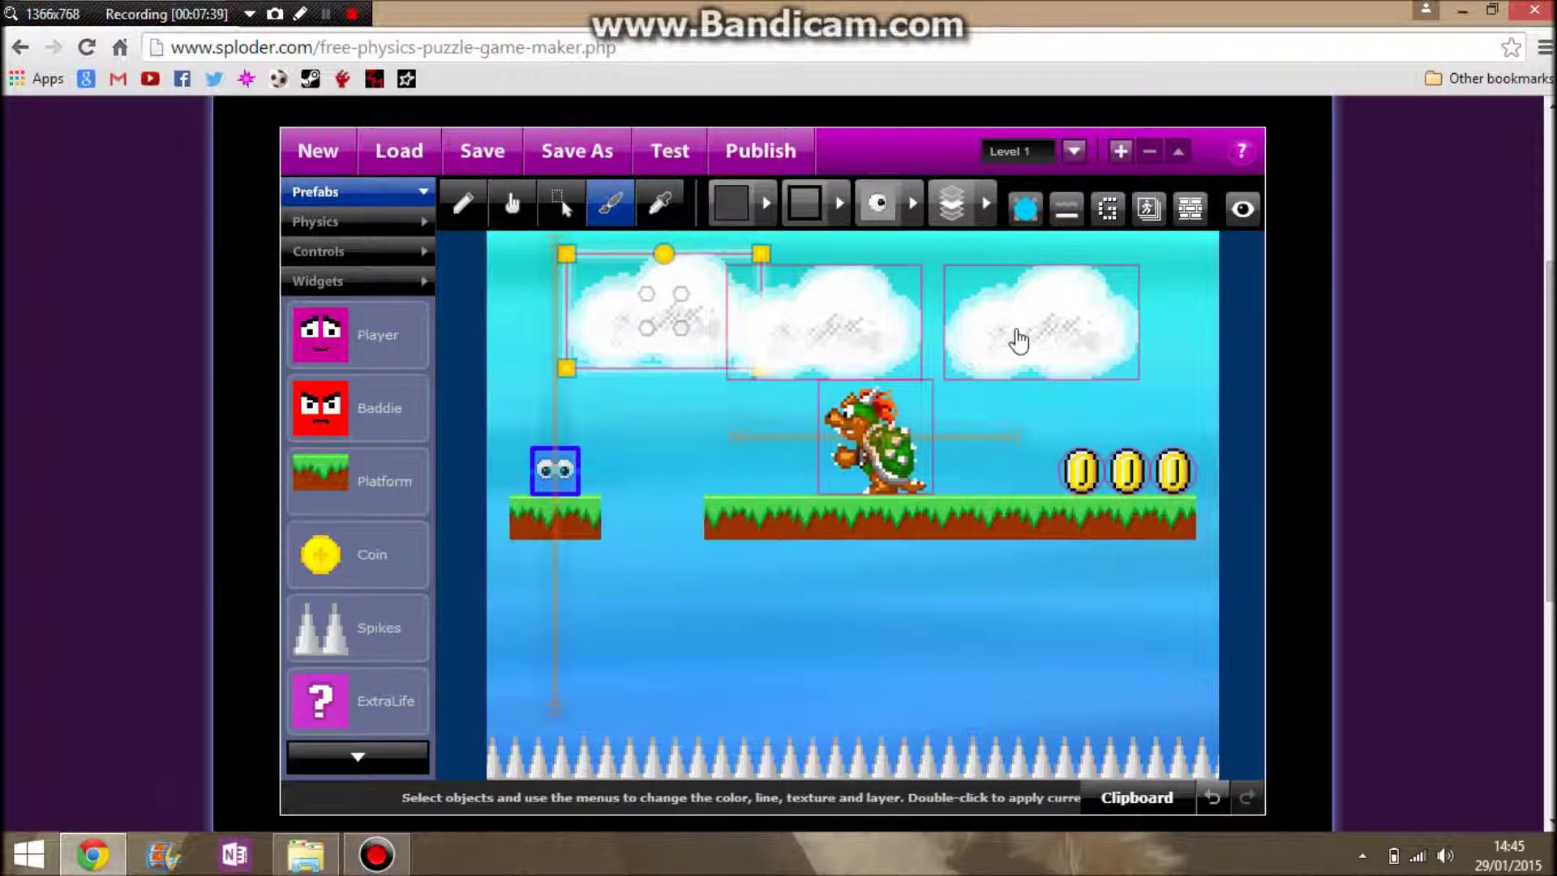
shift+click(1018, 337)
shift+click(834, 308)
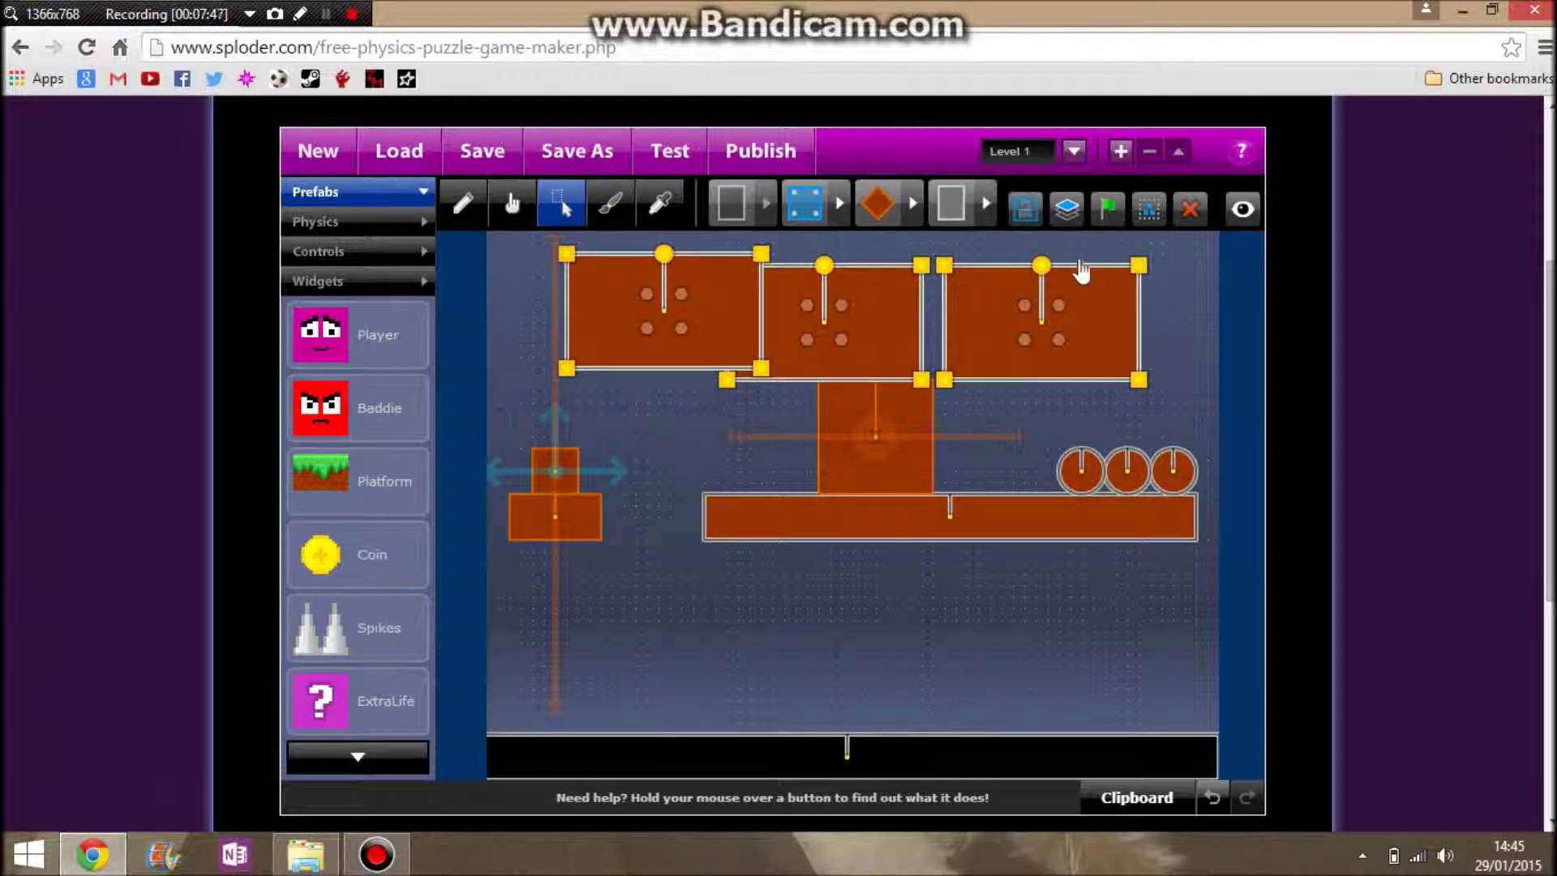
Put the three clouds on passthrough layer A and clear the selection.
click(1063, 215)
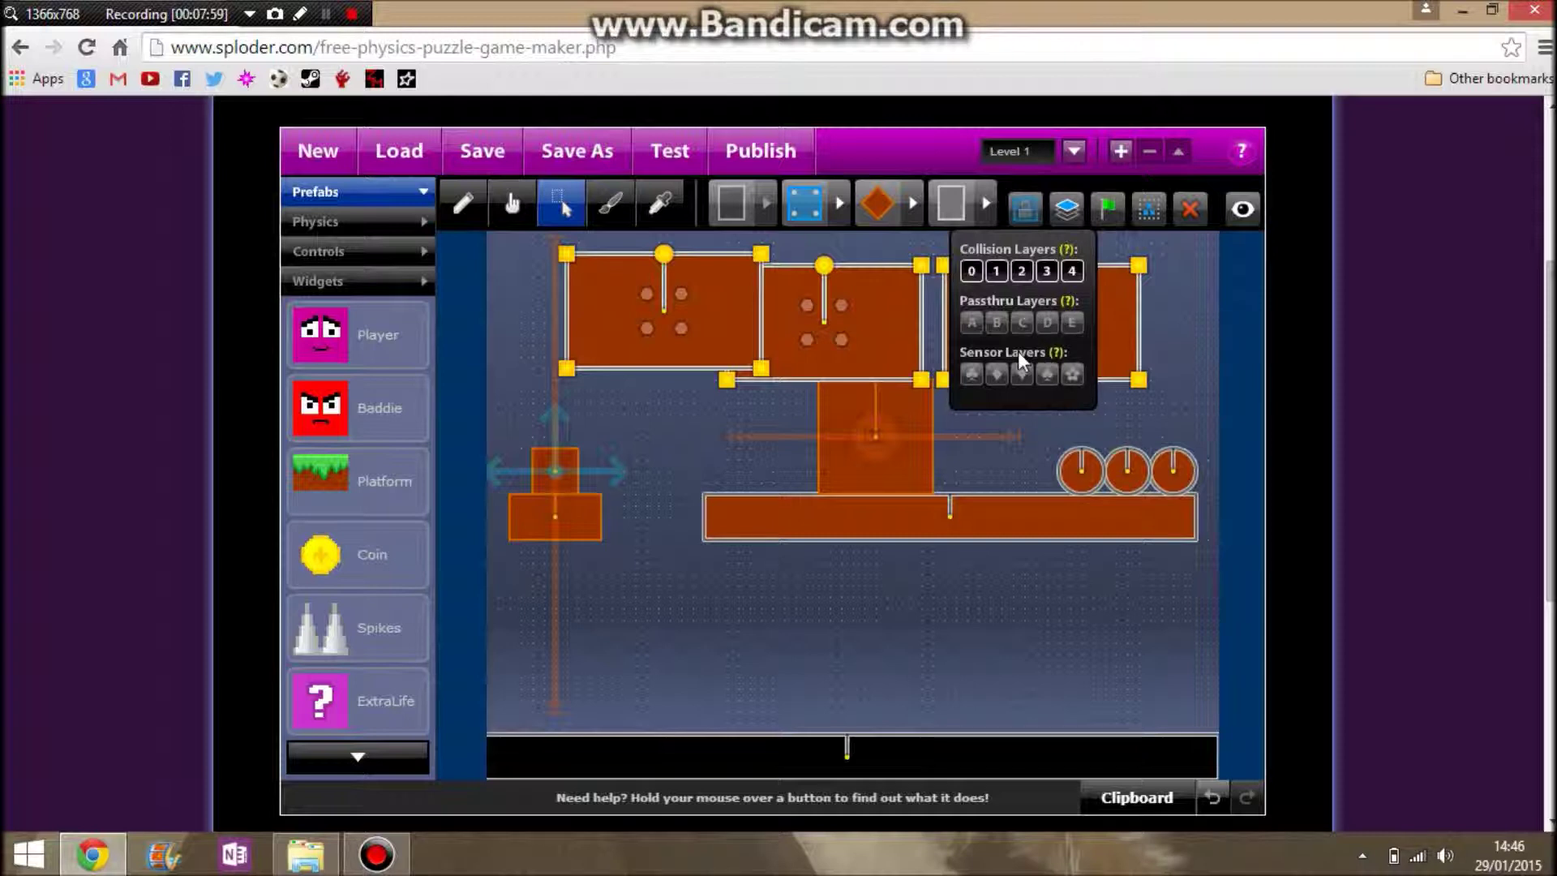
click(974, 324)
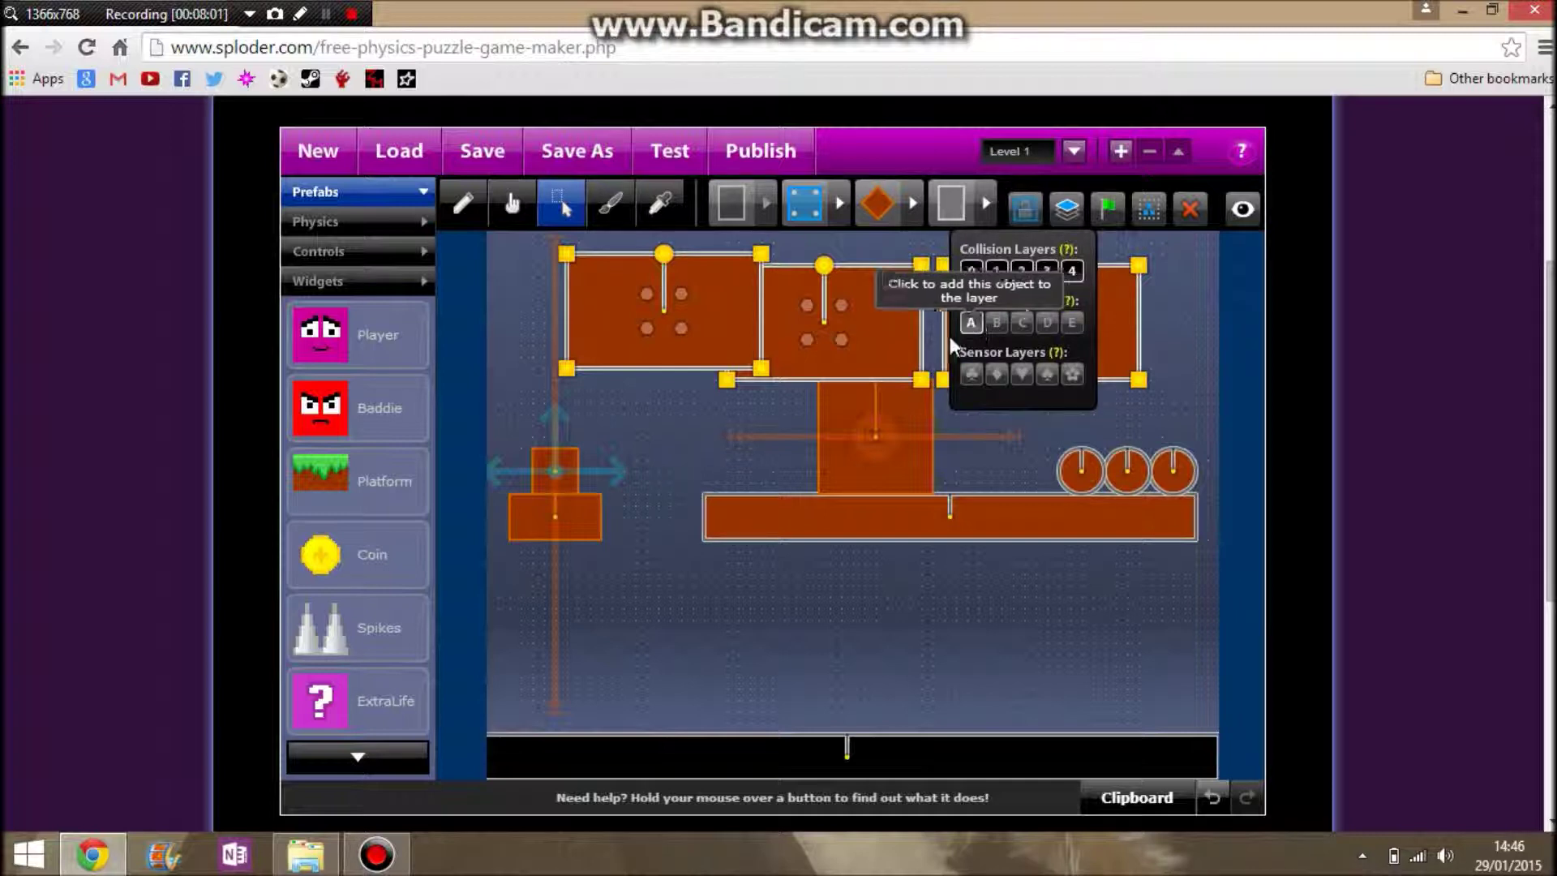
click(695, 391)
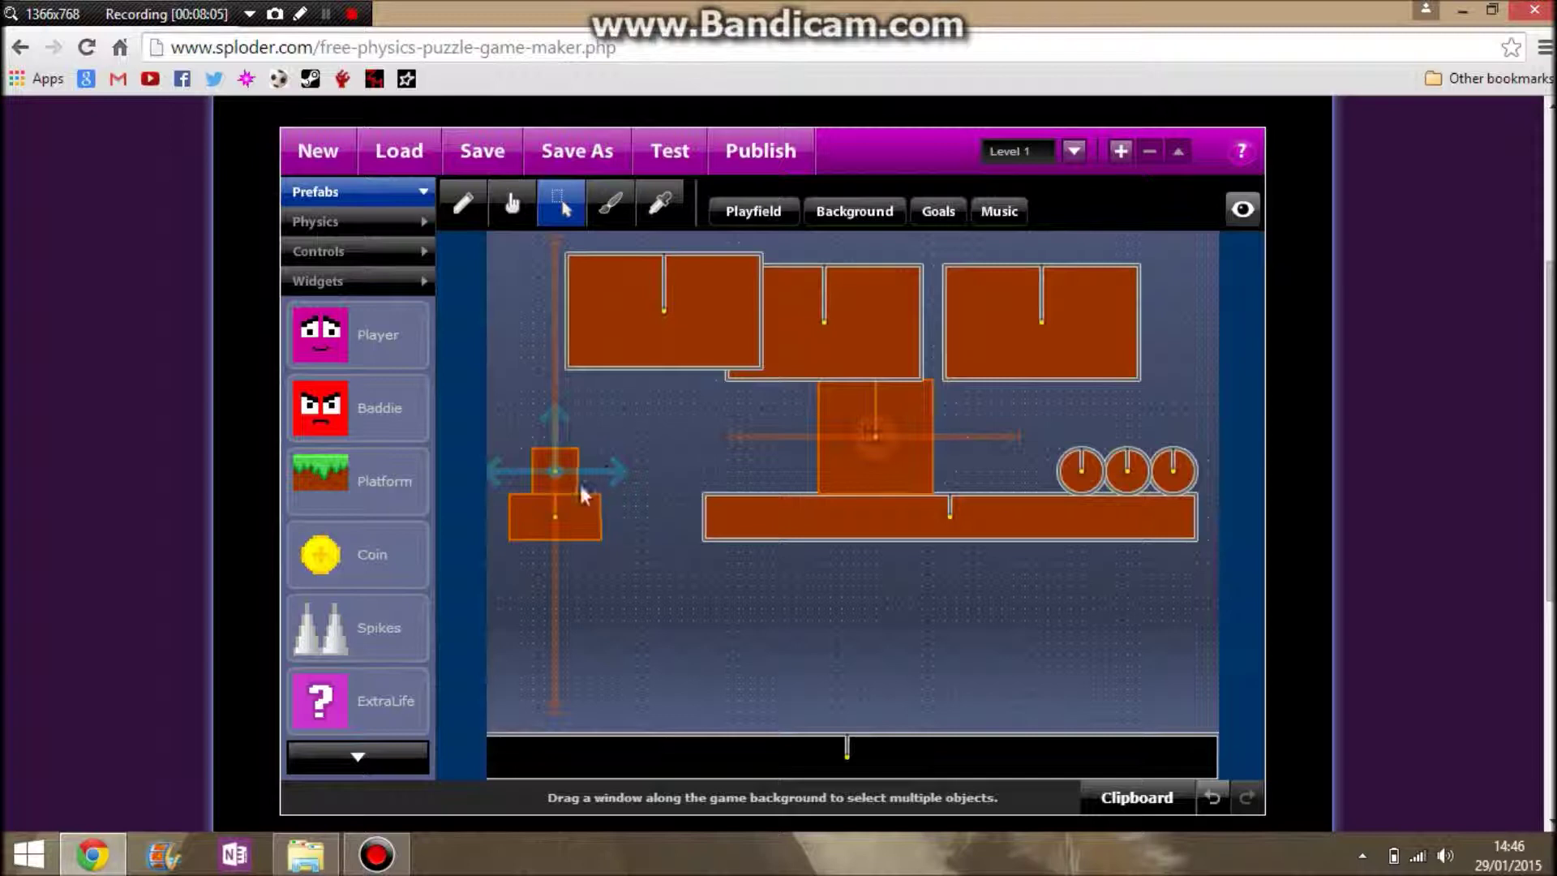
Move the player block onto the top blocks and back to the left platform, then test-play.
drag(570, 492, 791, 334)
drag(616, 463, 554, 480)
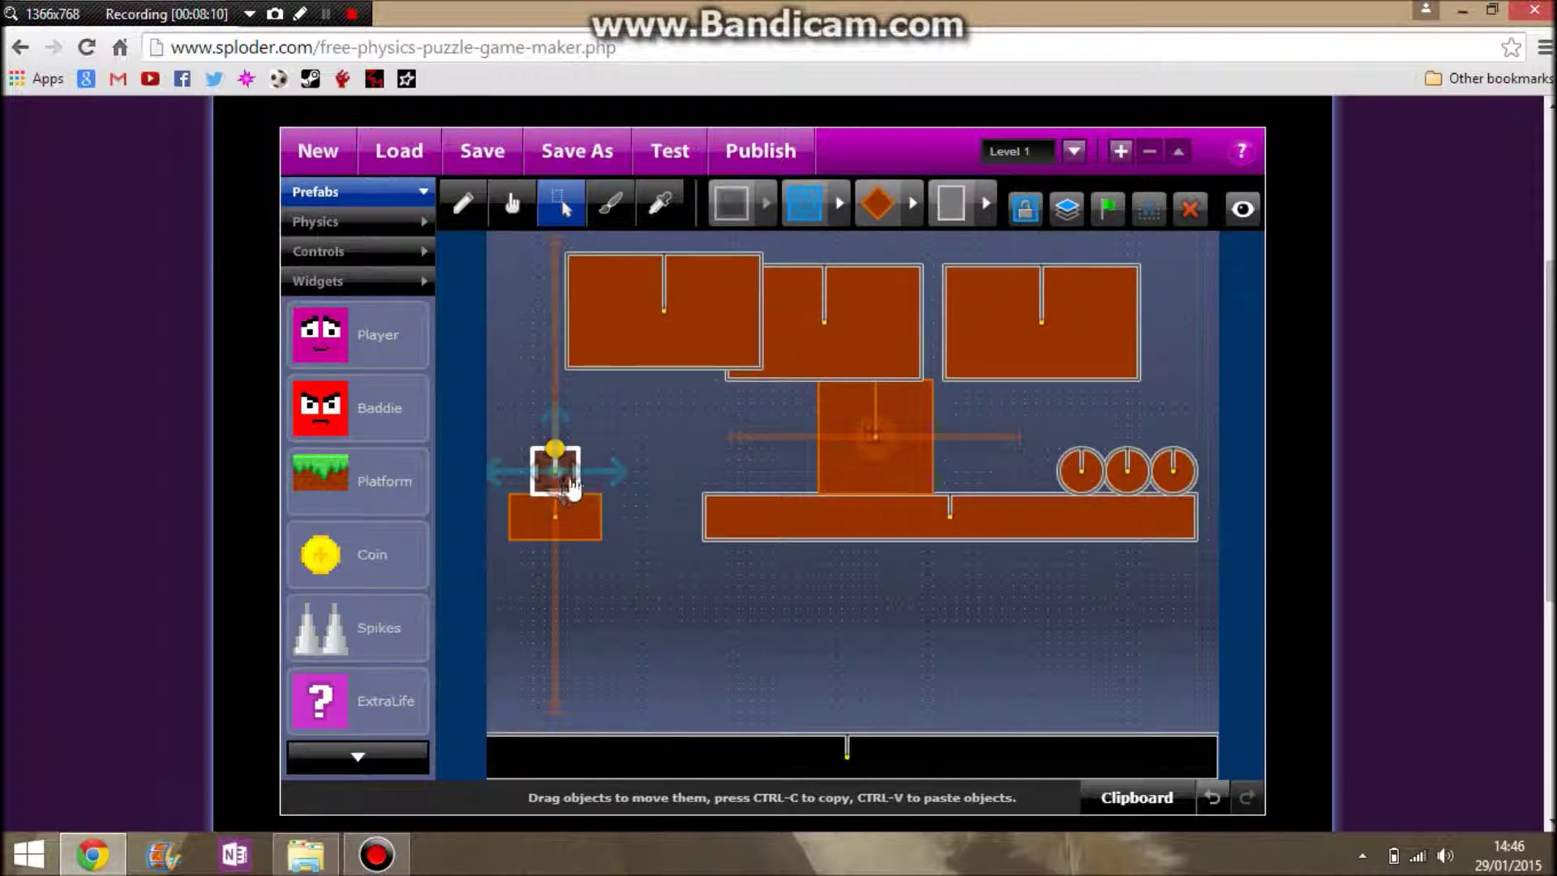
click(1068, 208)
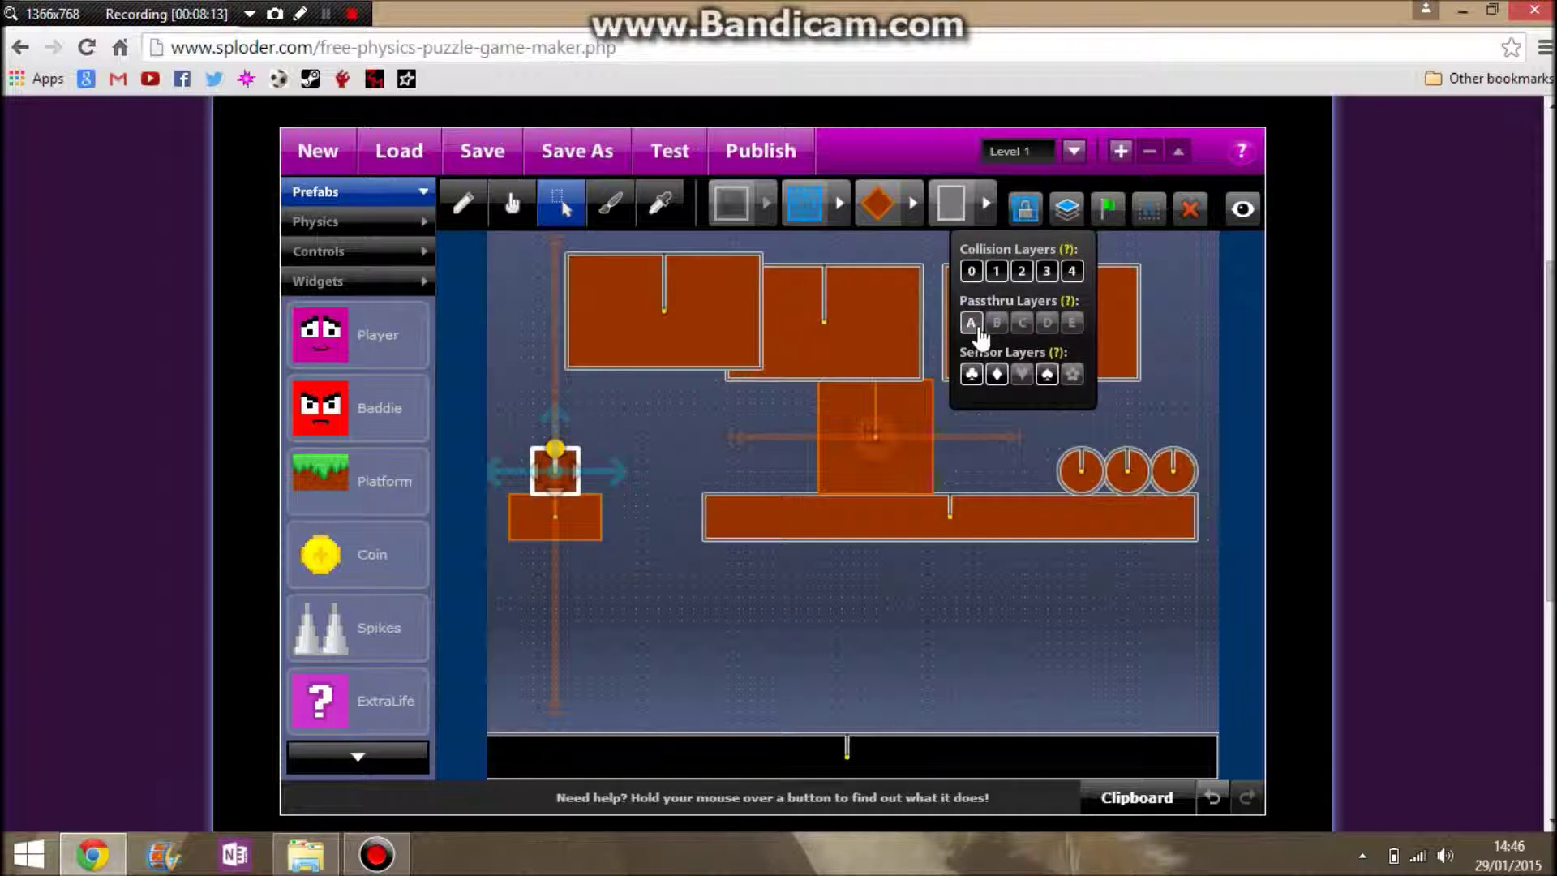
click(699, 156)
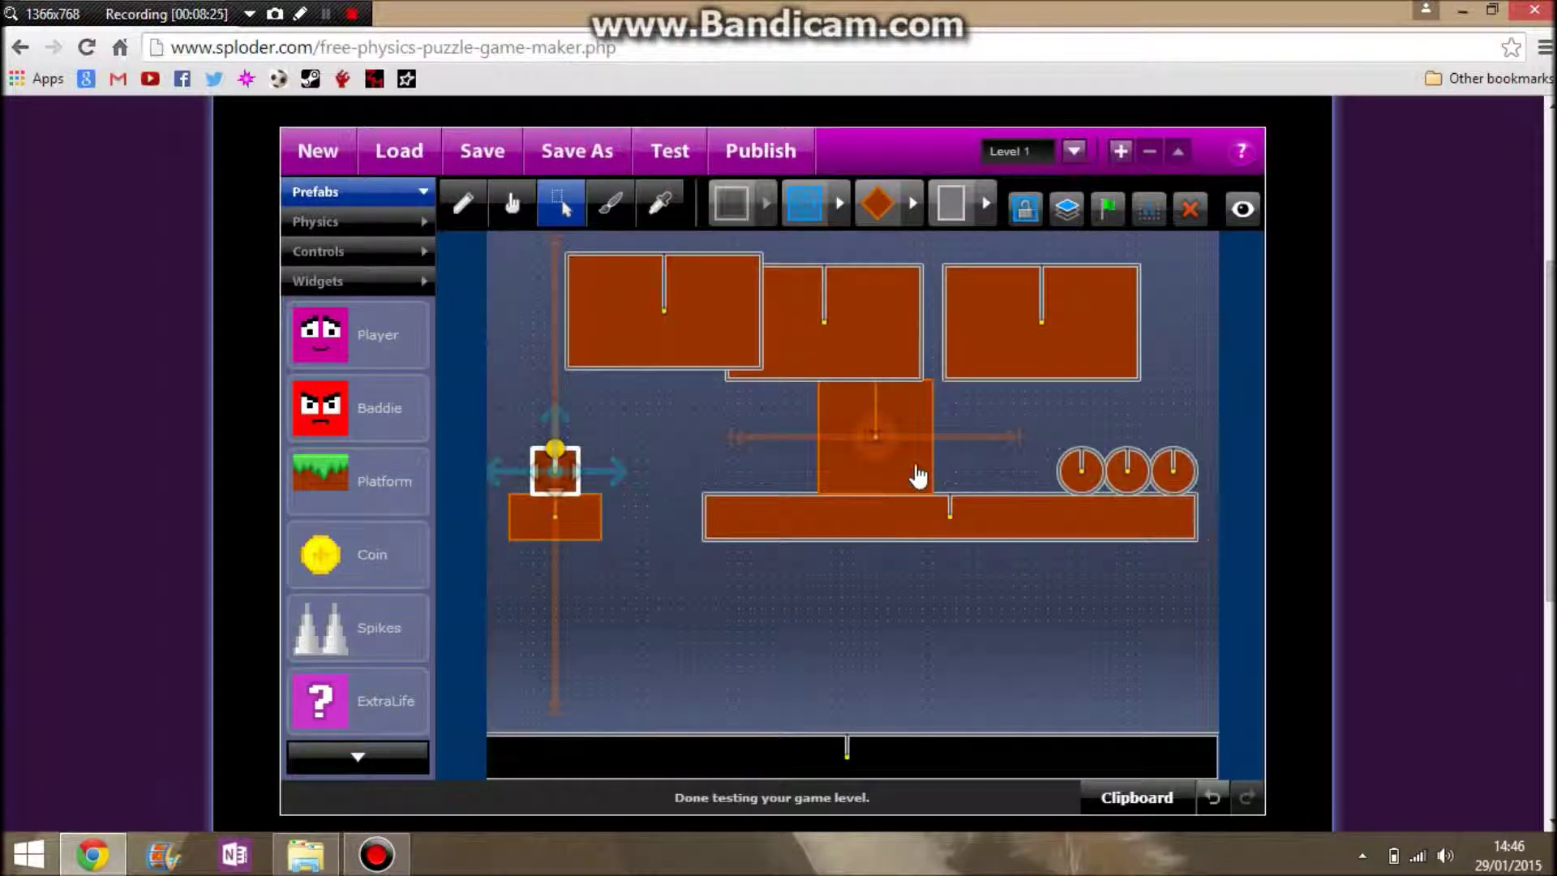
click(921, 476)
click(1067, 208)
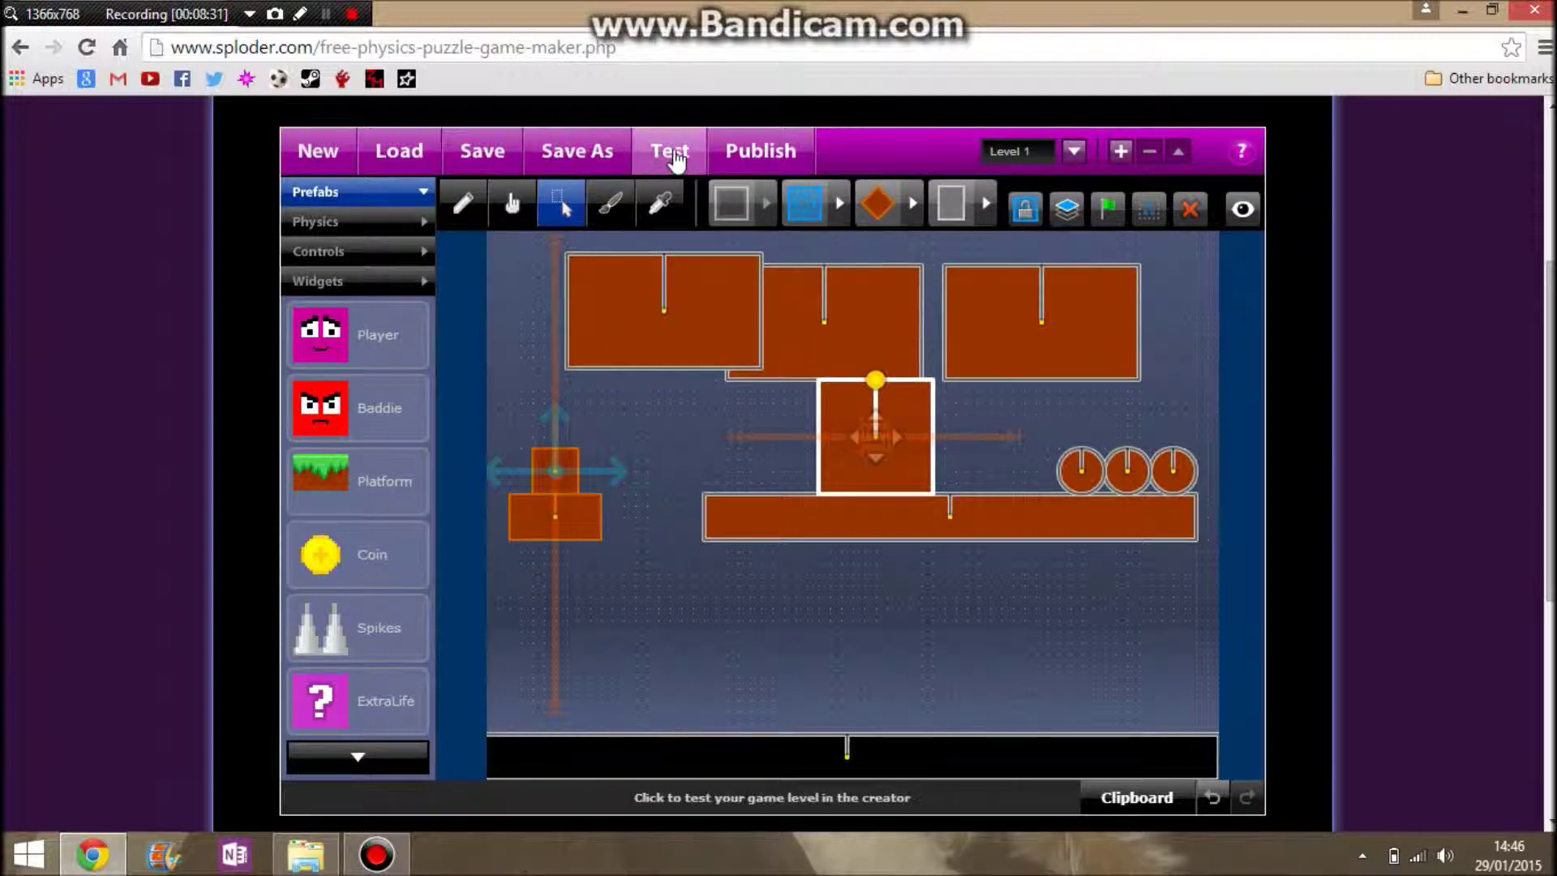
Test-play the level, then return to the textured Paint view with Bowser deselected.
click(661, 174)
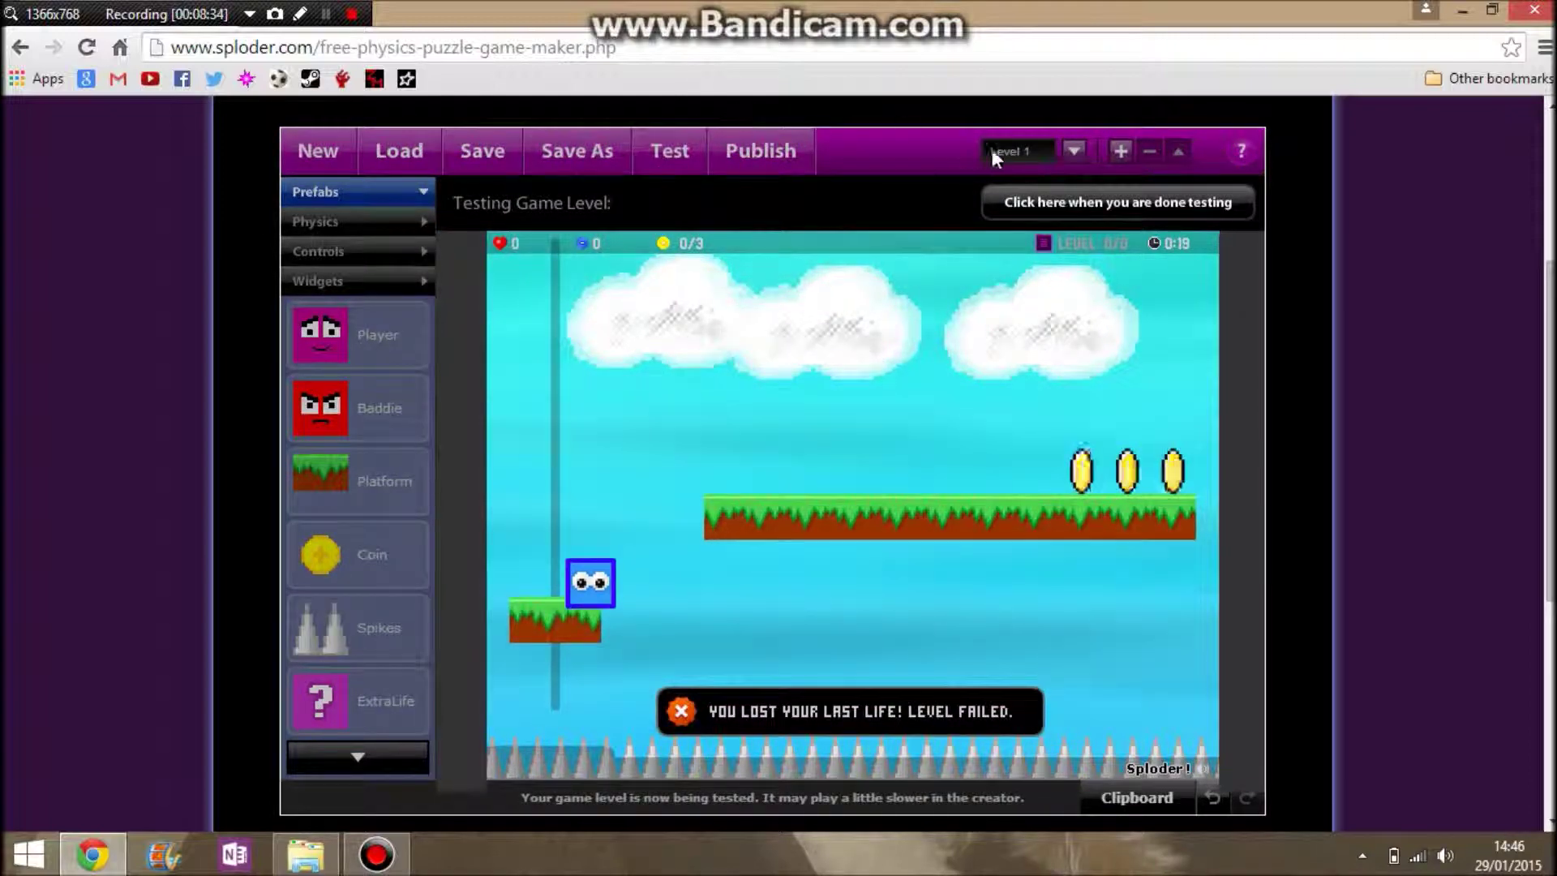
click(1036, 199)
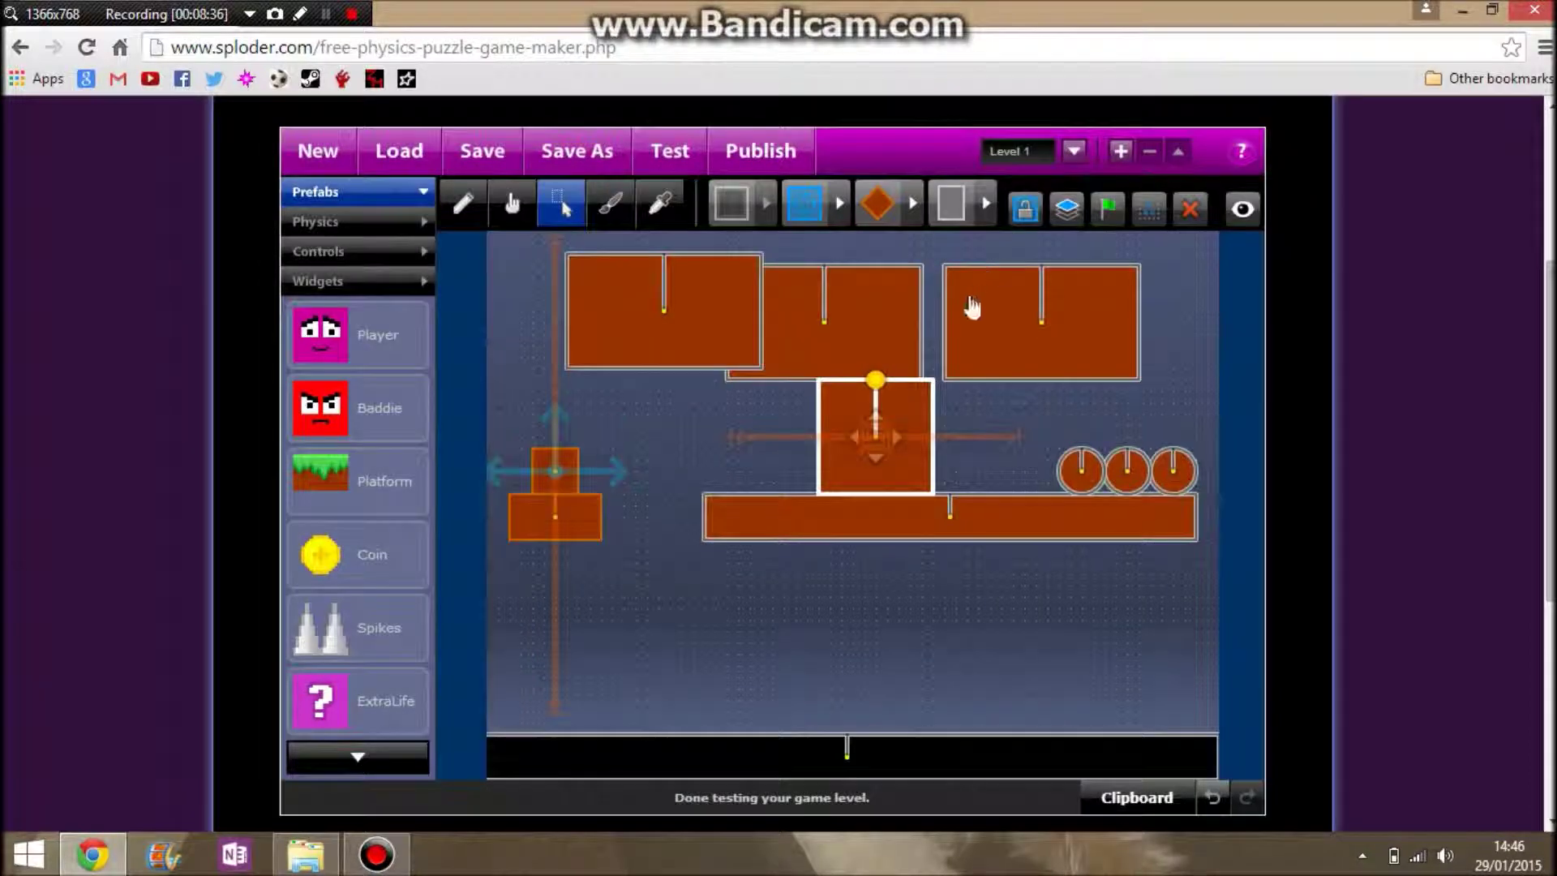
click(637, 215)
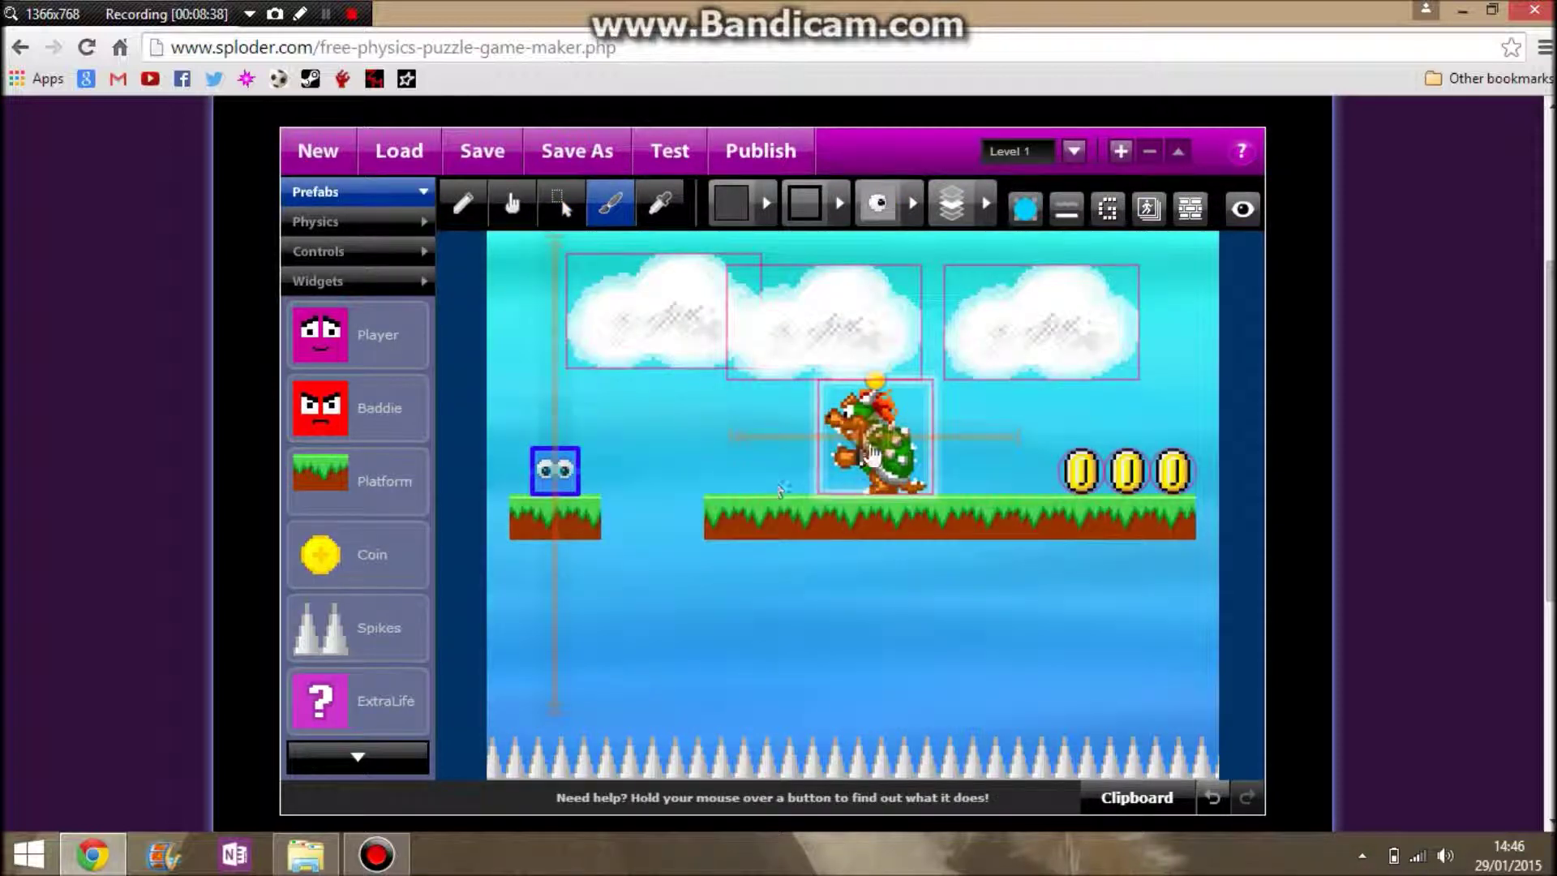
click(999, 489)
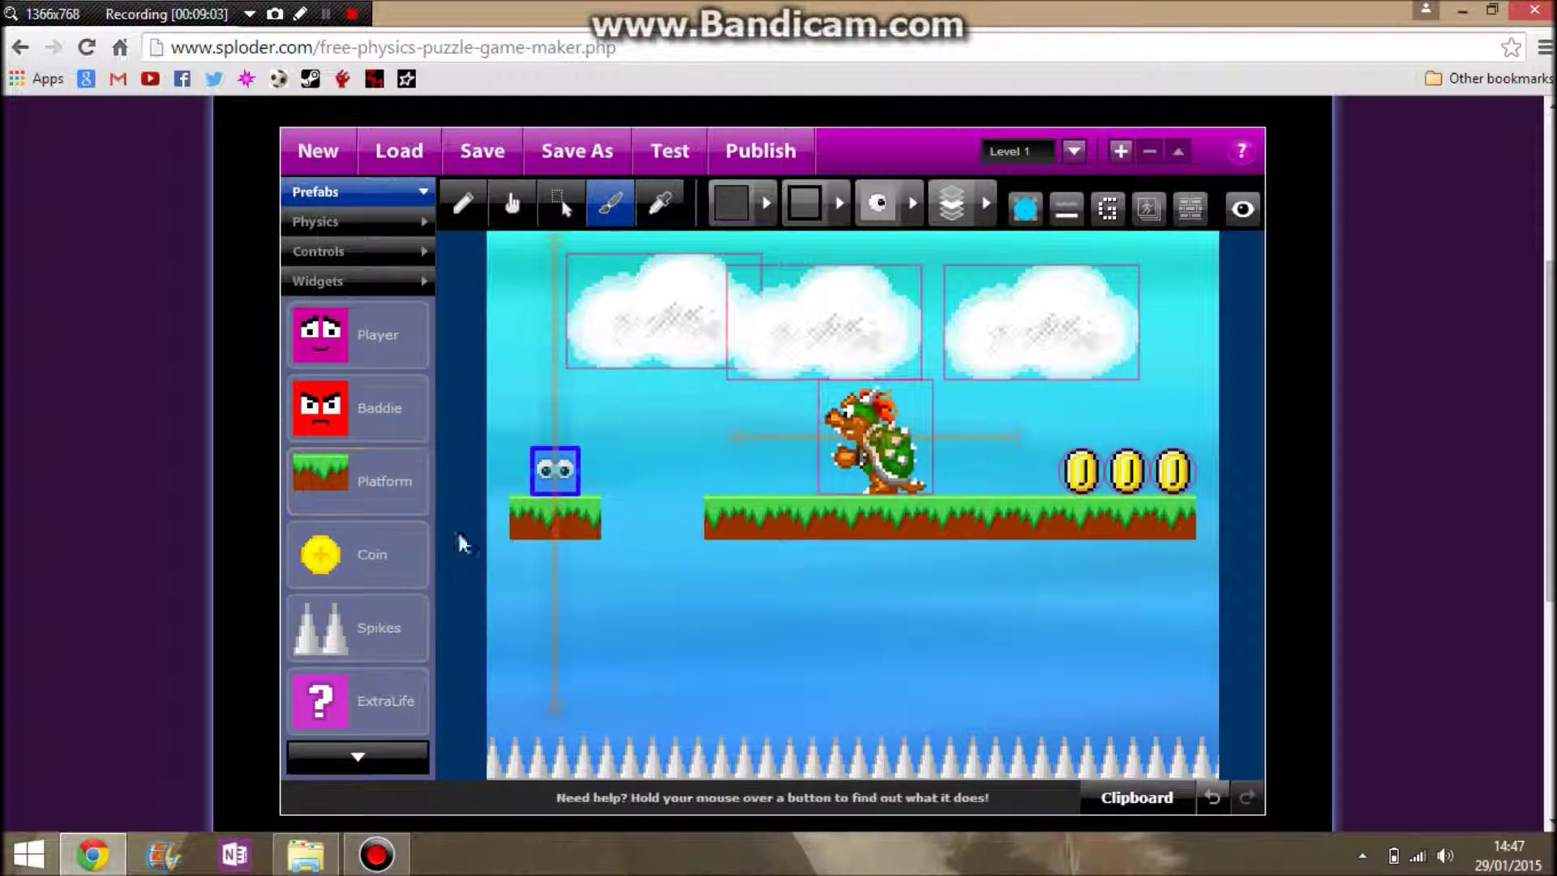
click(385, 764)
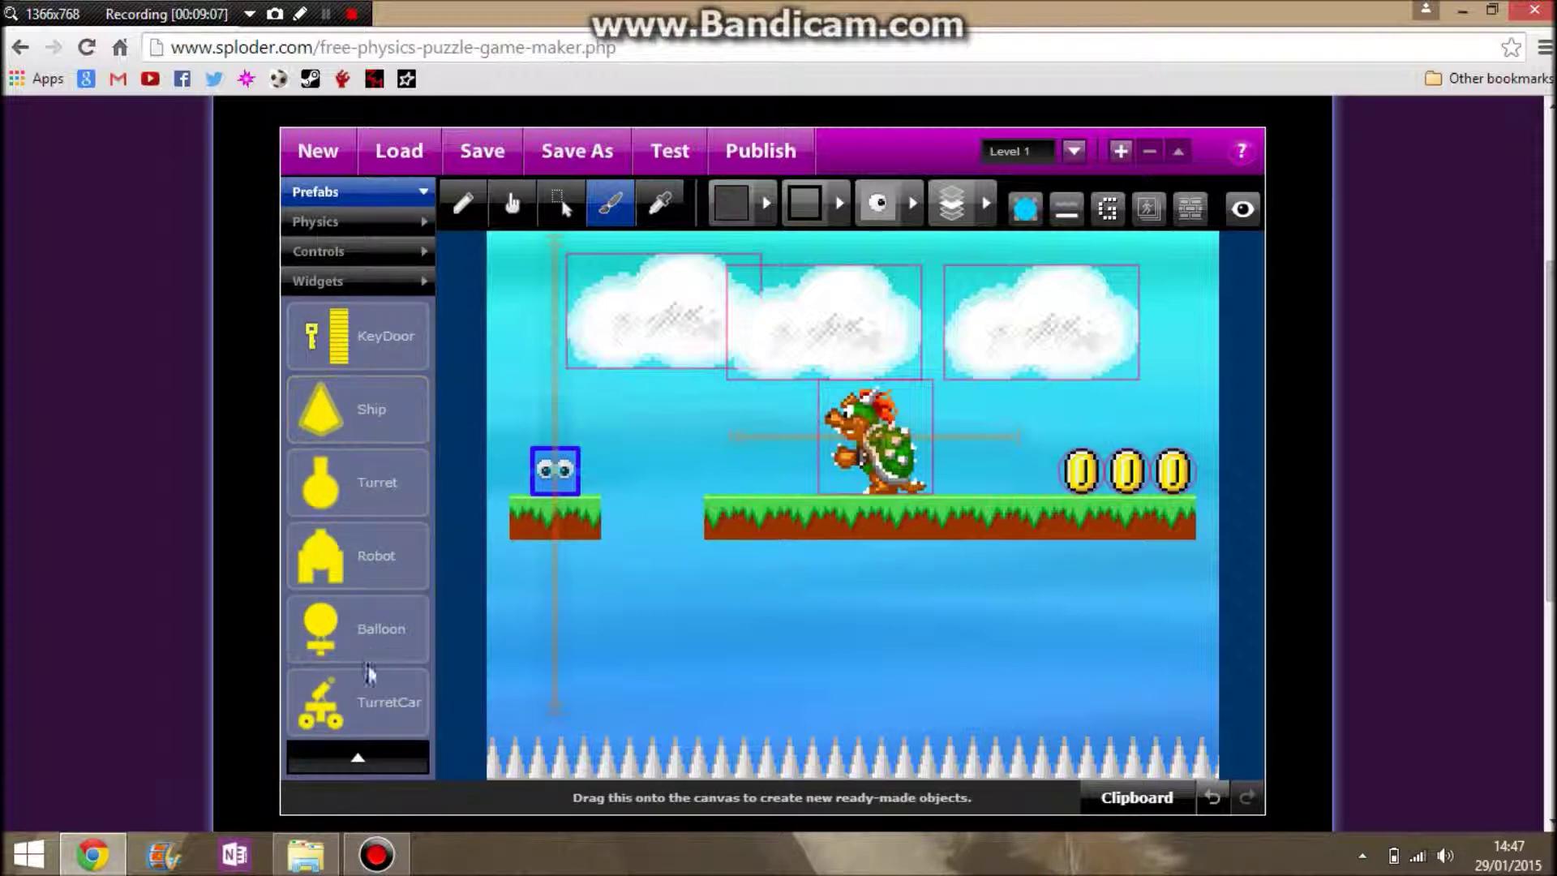
Place a TurretCar at the left platform's edge, test it, then delete its five objects.
drag(365, 704, 693, 527)
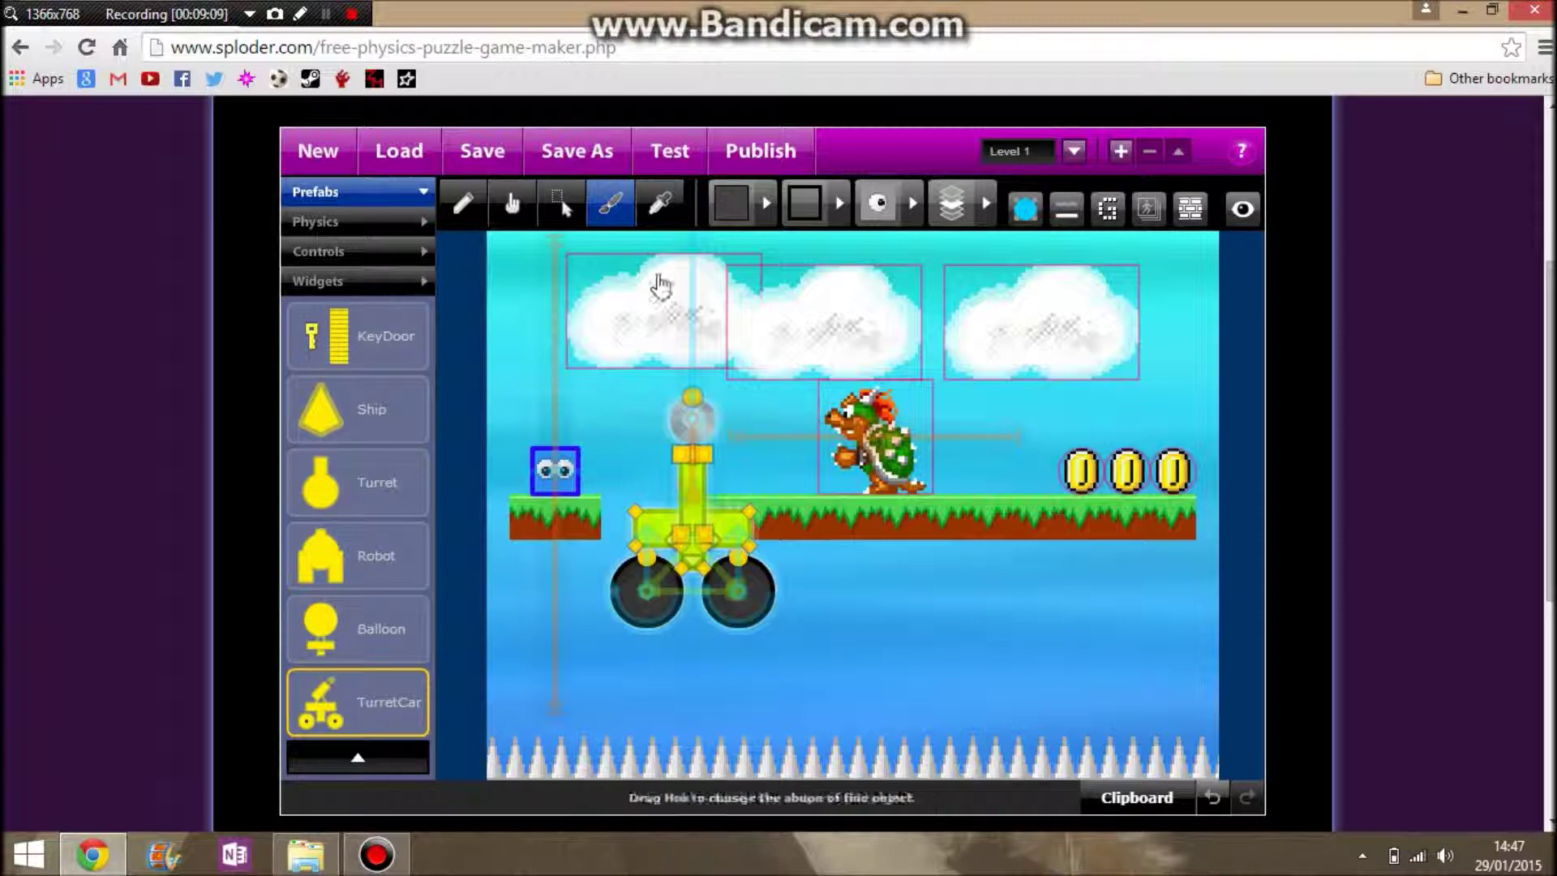
click(680, 152)
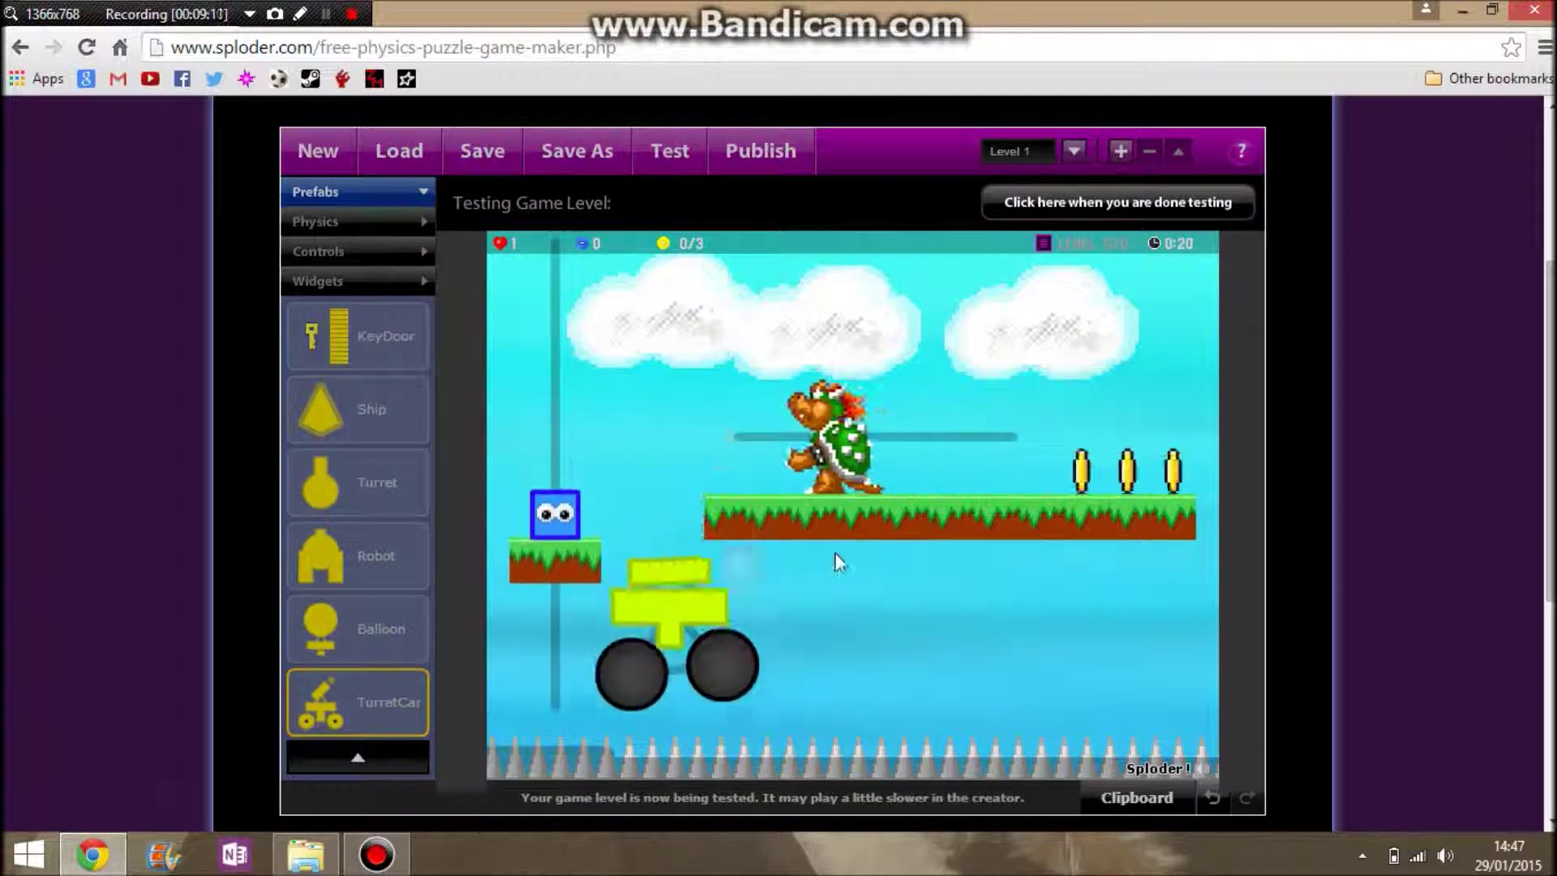
click(1117, 202)
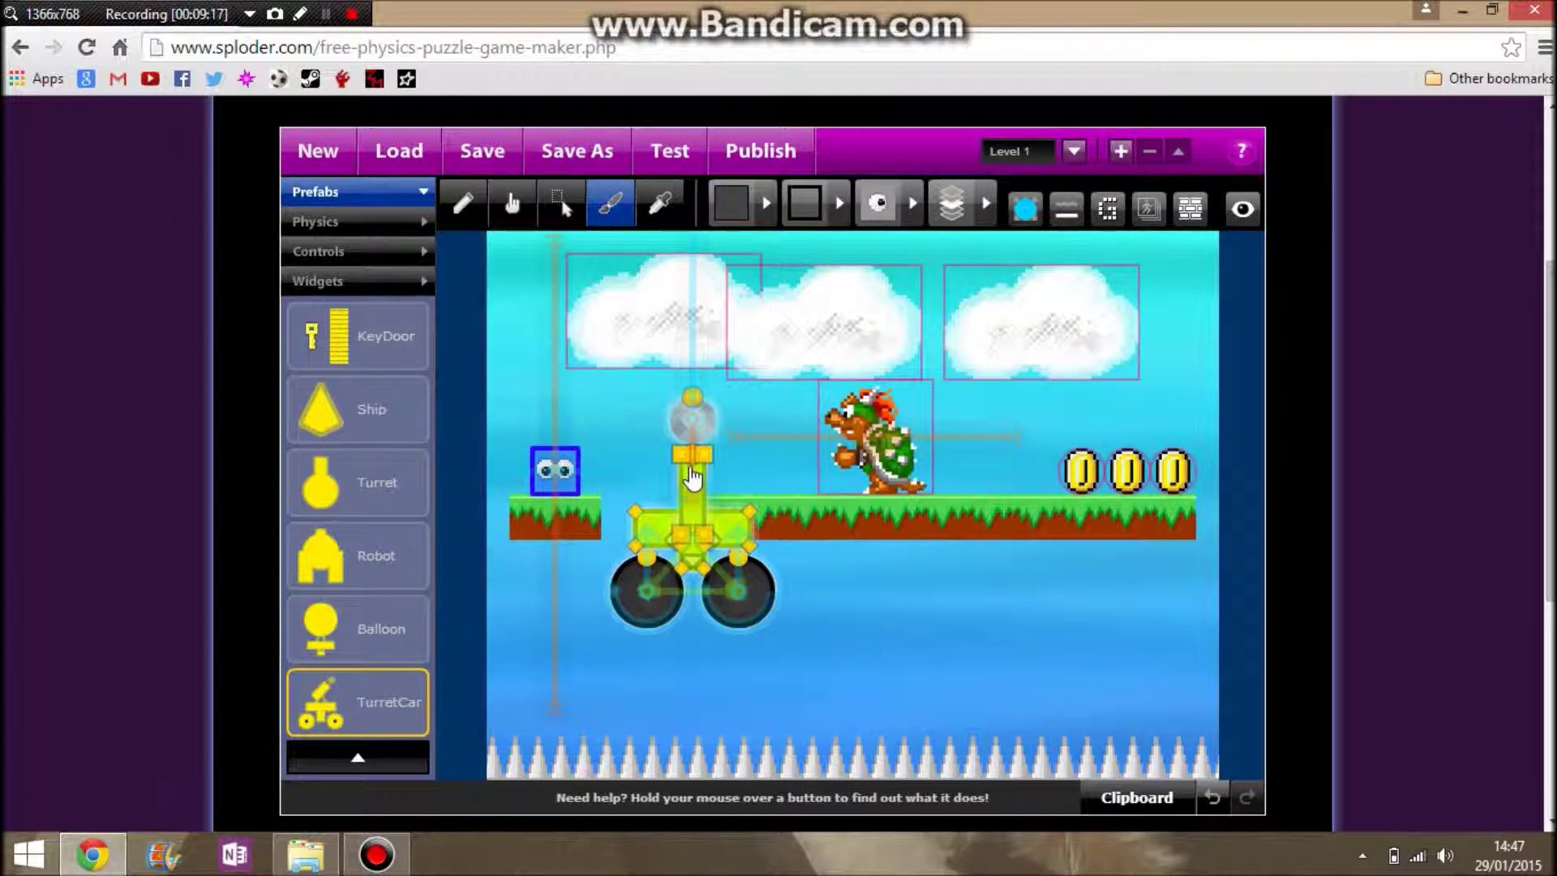
key(Delete)
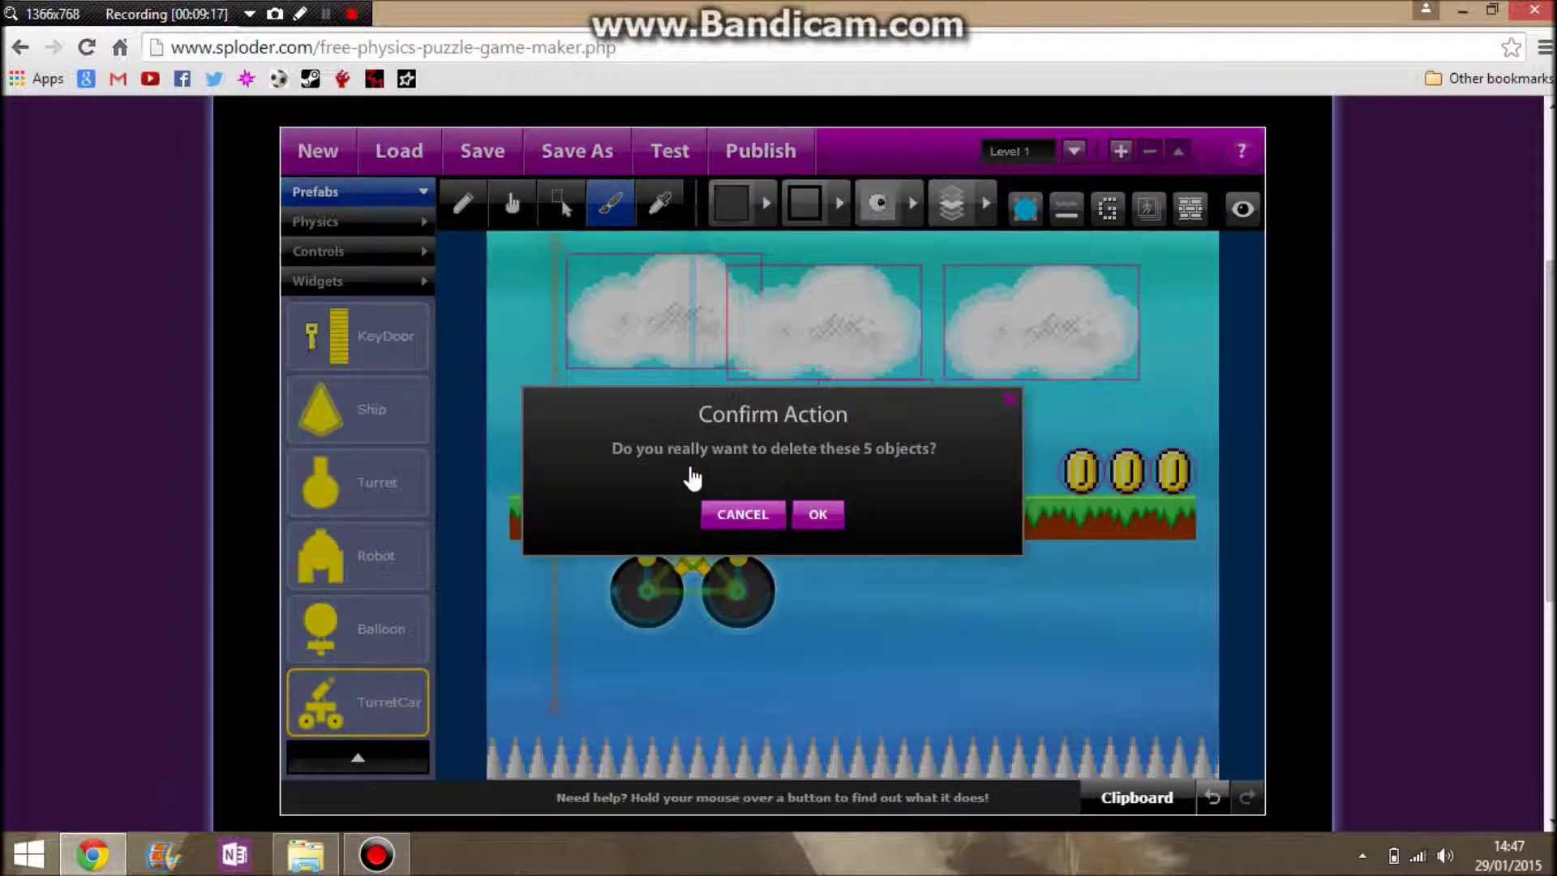
click(817, 516)
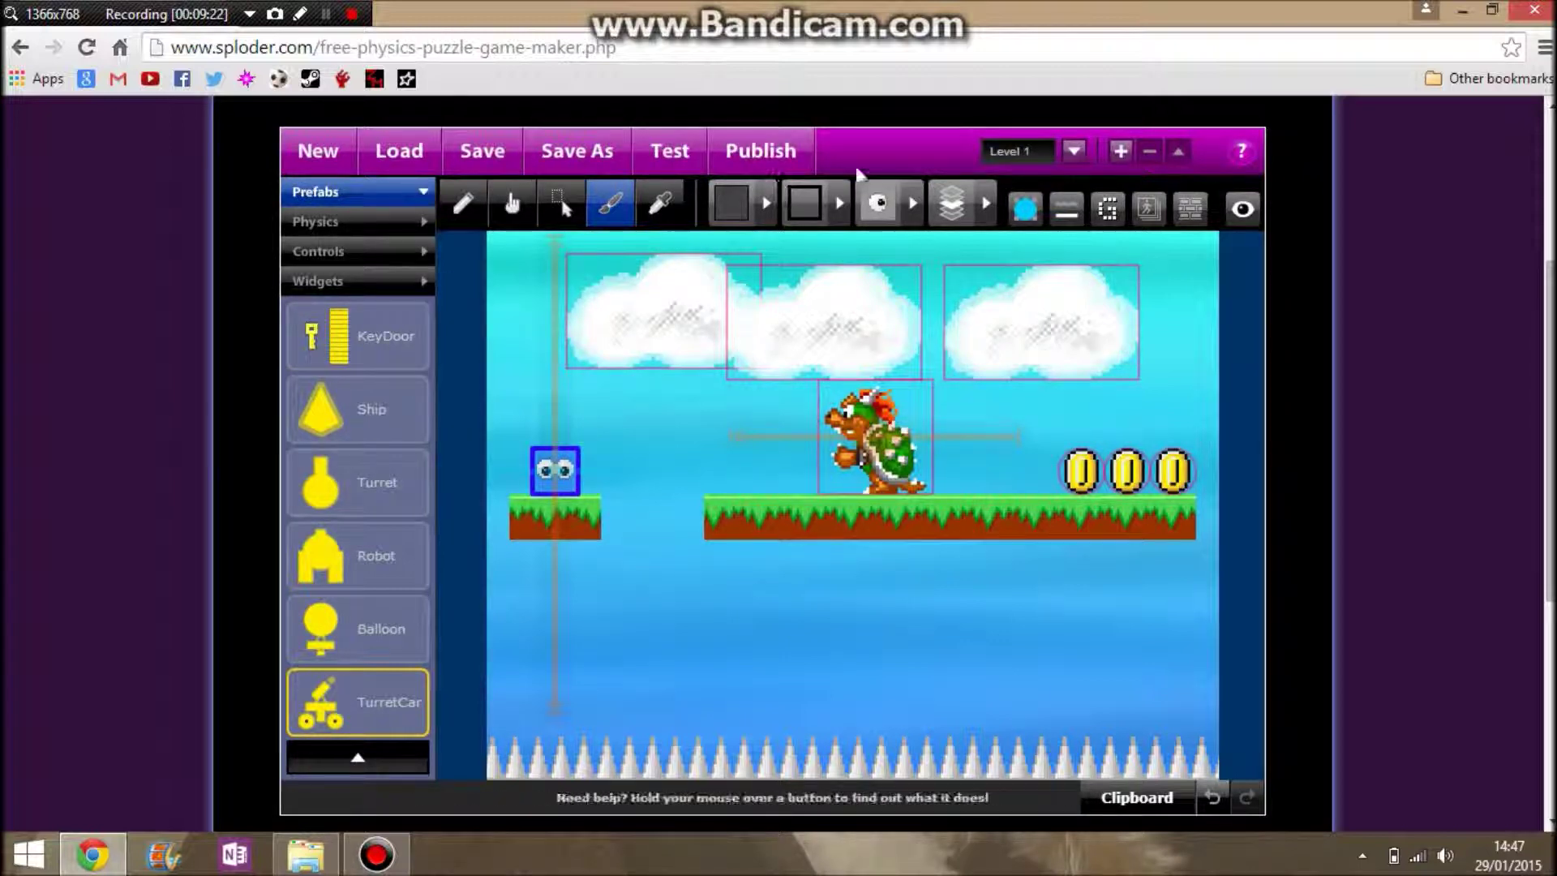
click(702, 143)
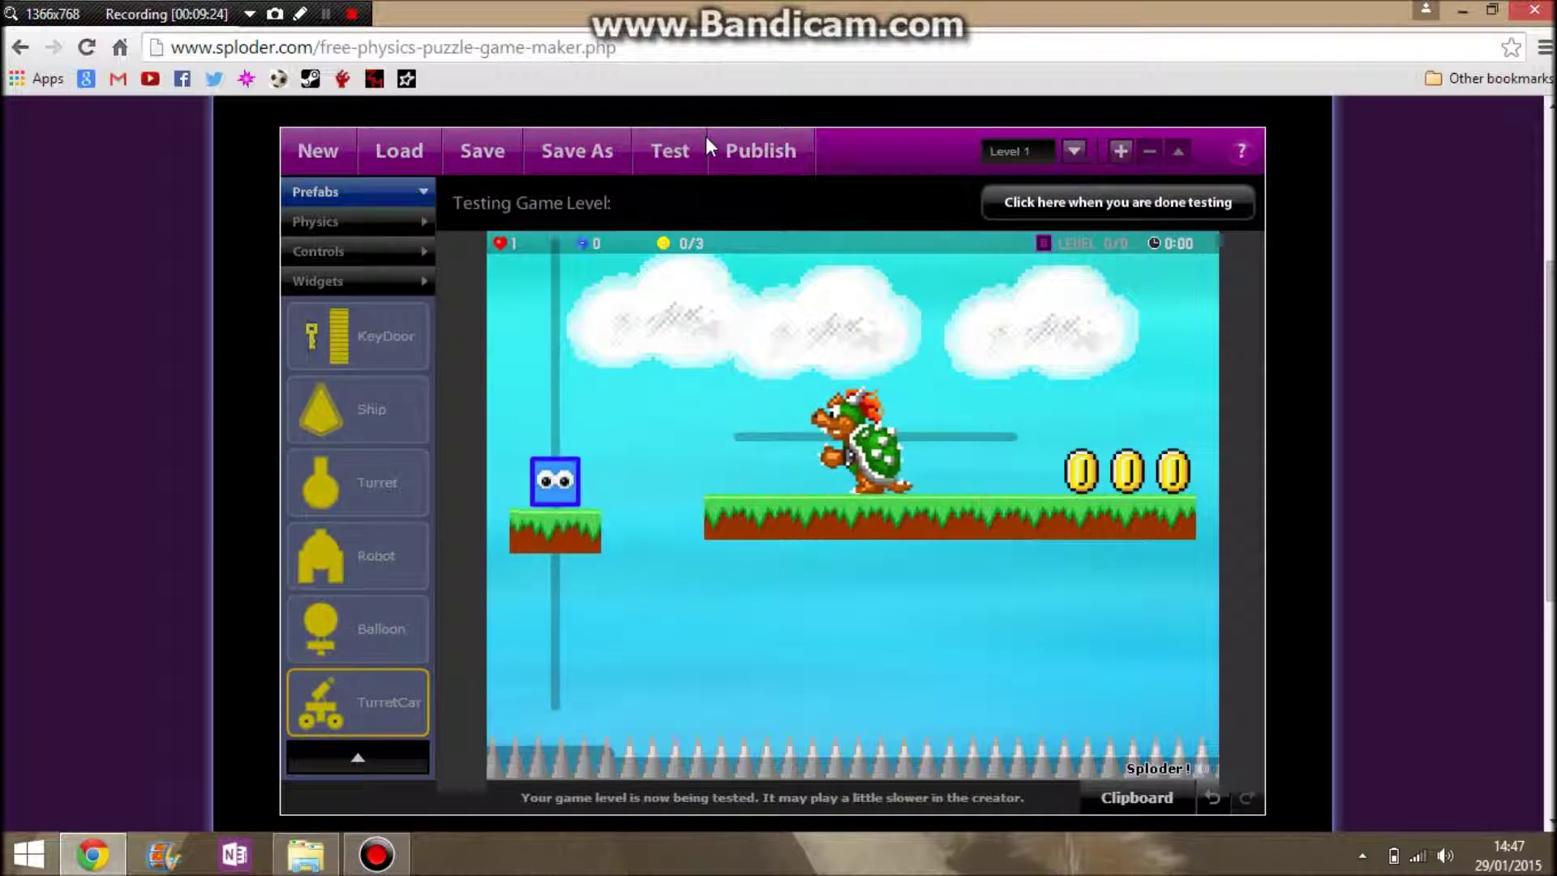
key(Up)
key(Right)
key(Left)
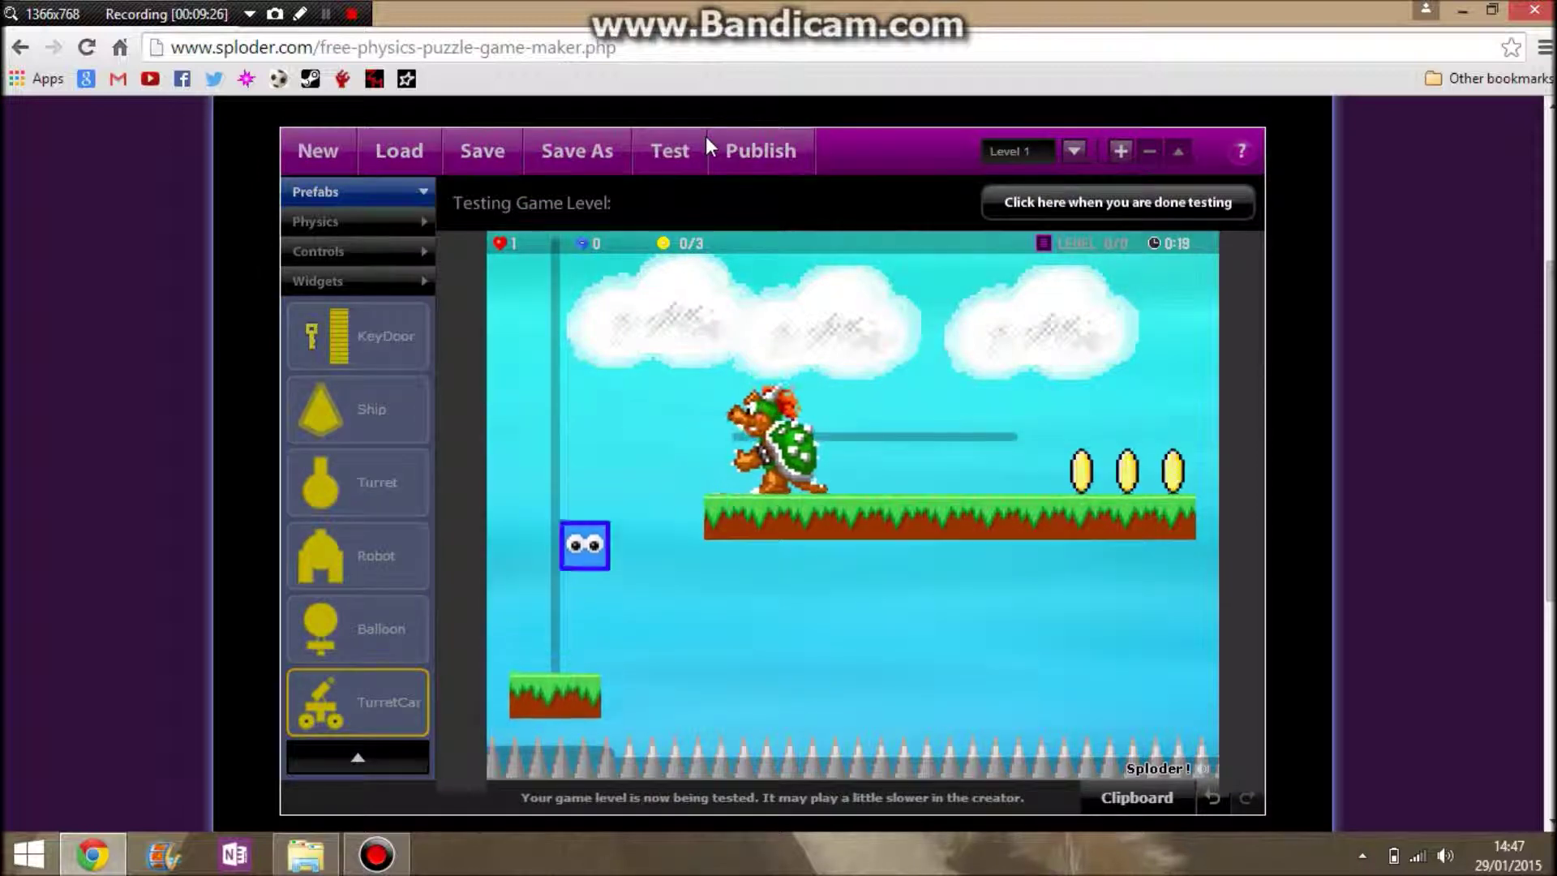
key(Right)
key(Up)
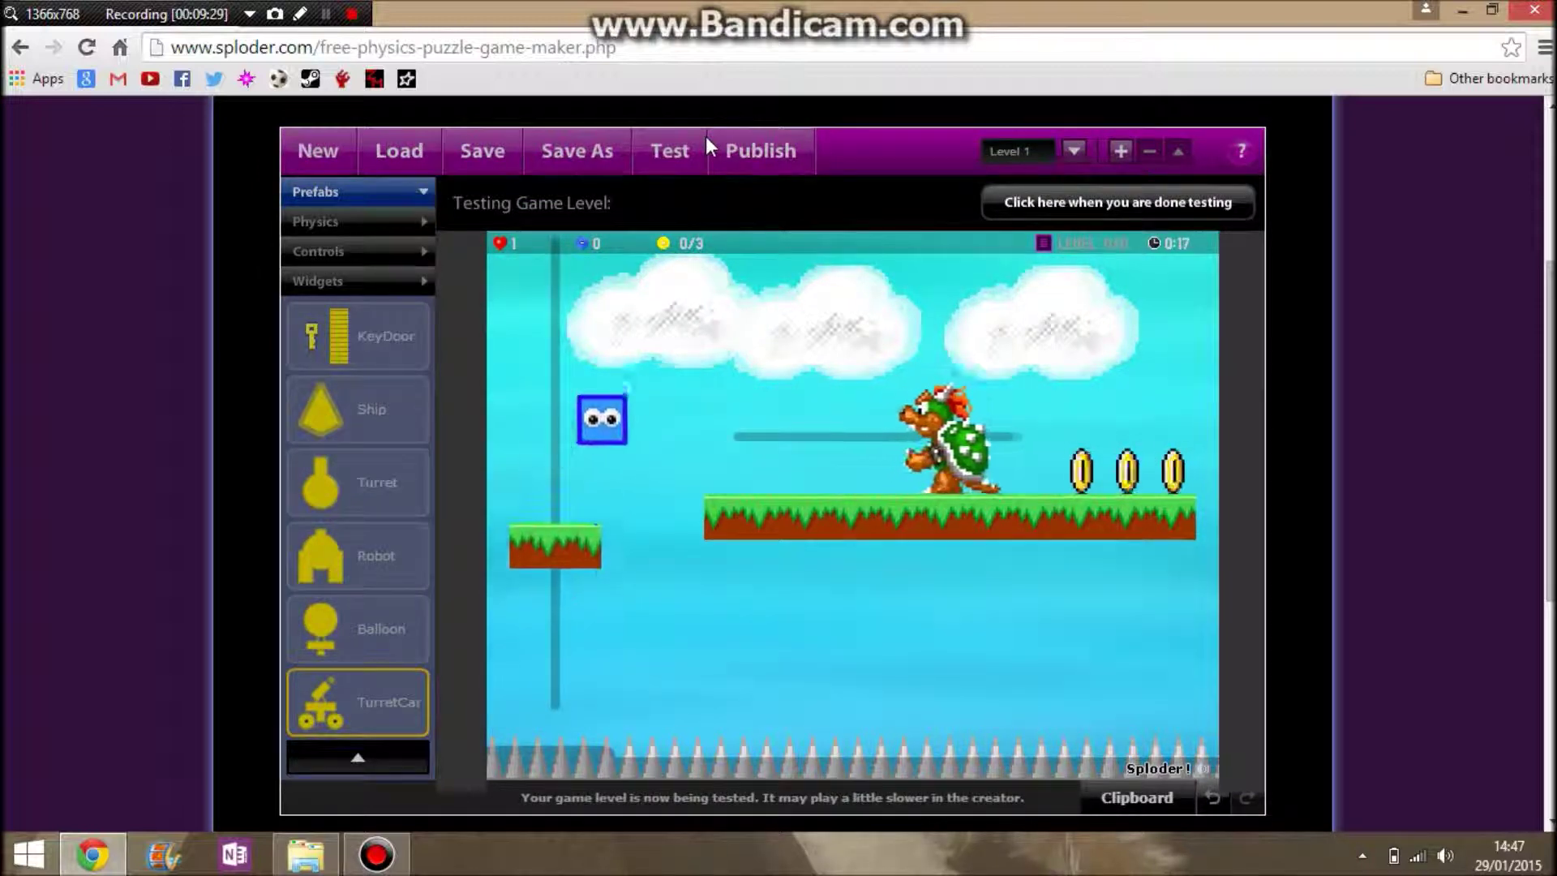
key(Right)
key(Right)
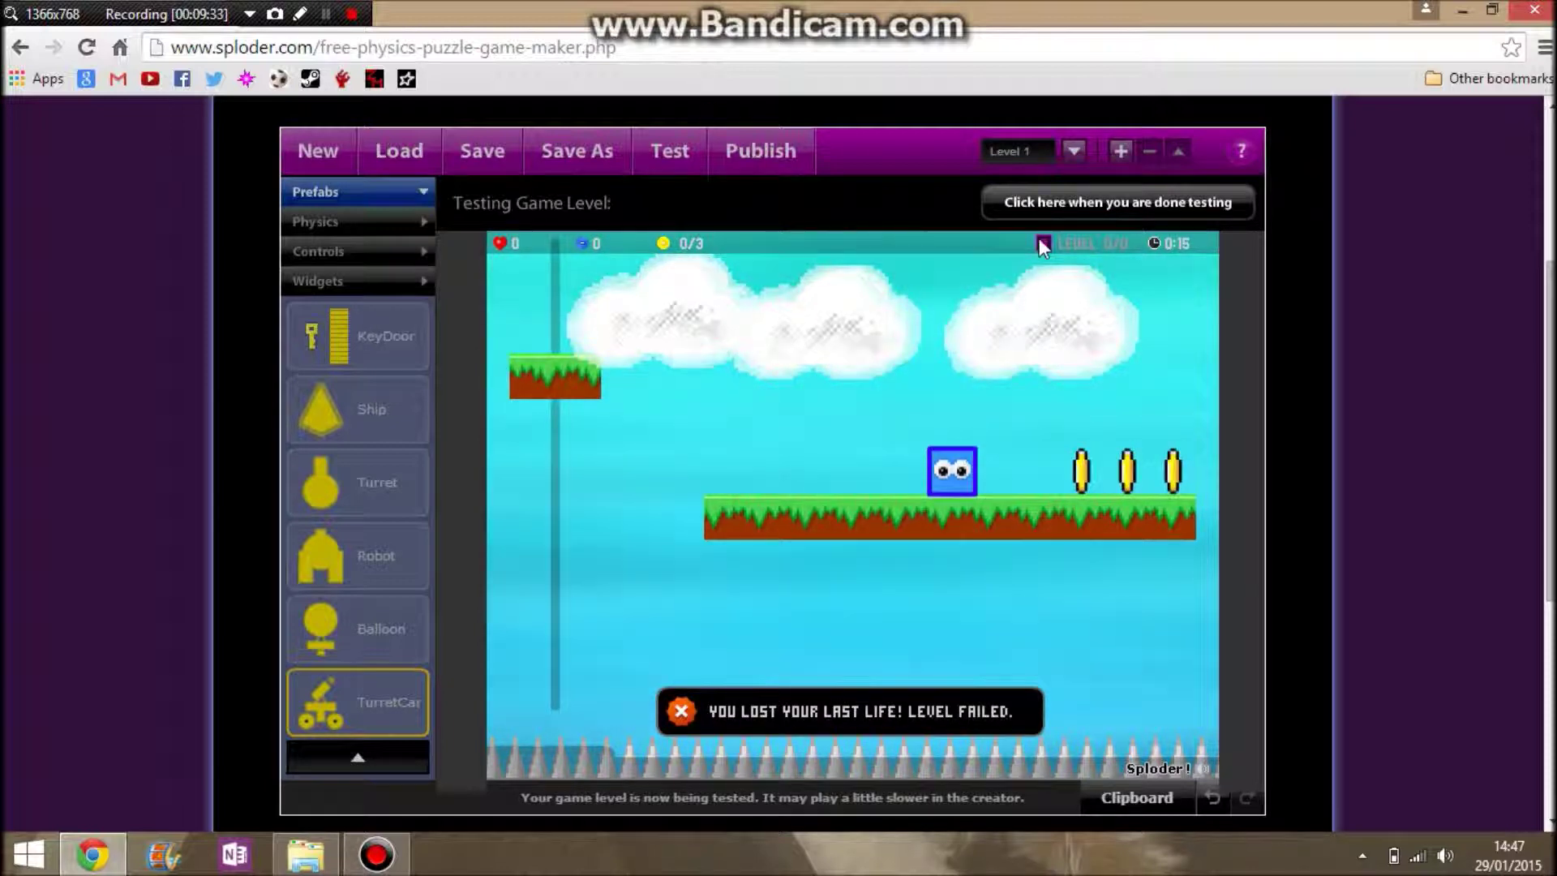
click(1073, 208)
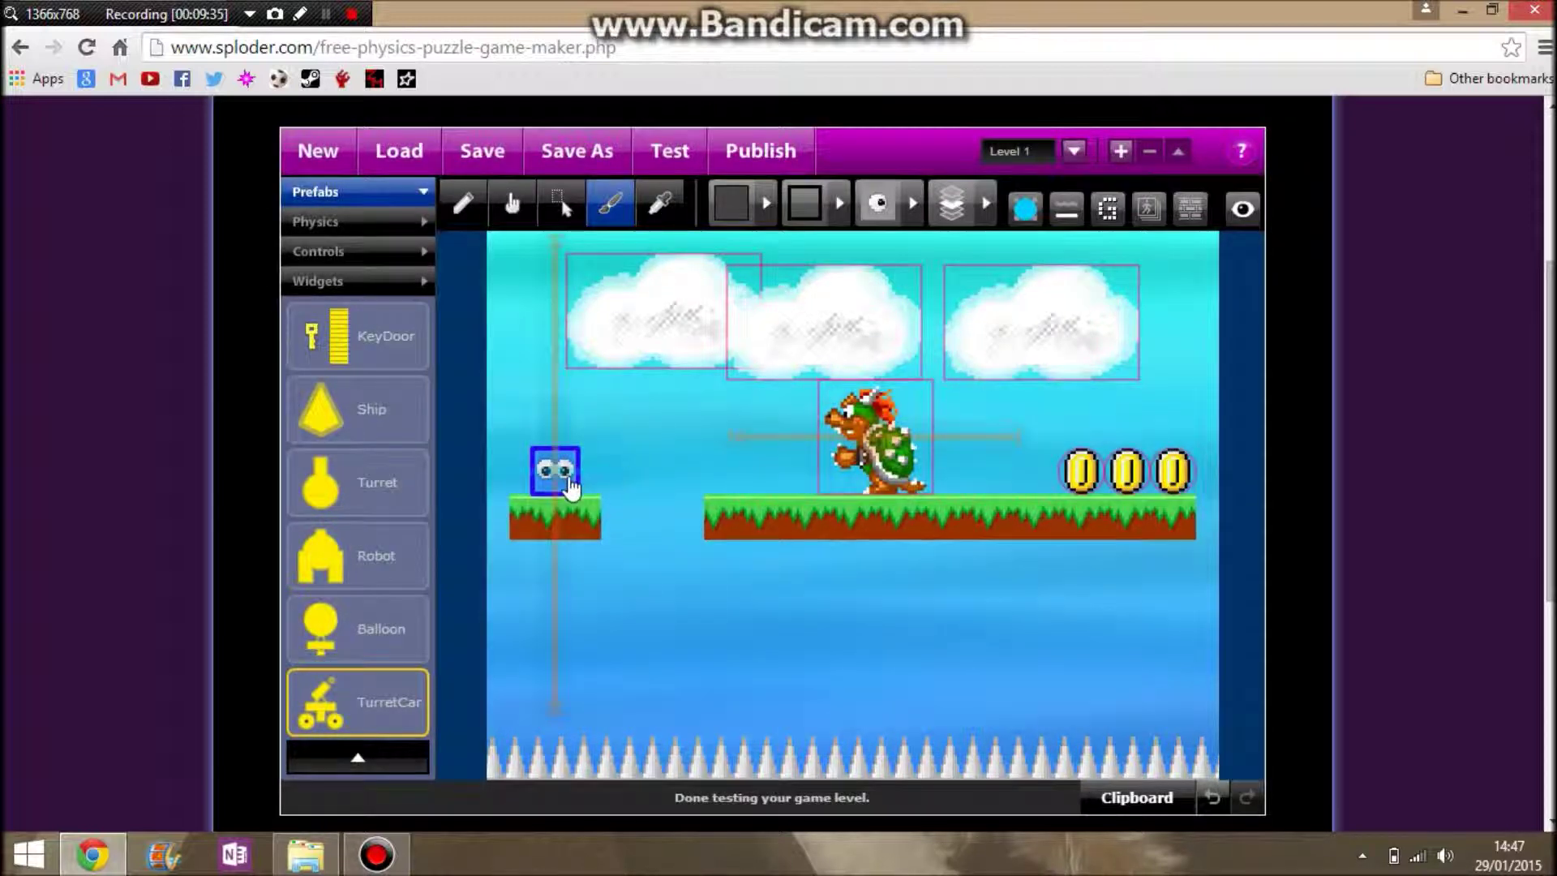
click(572, 486)
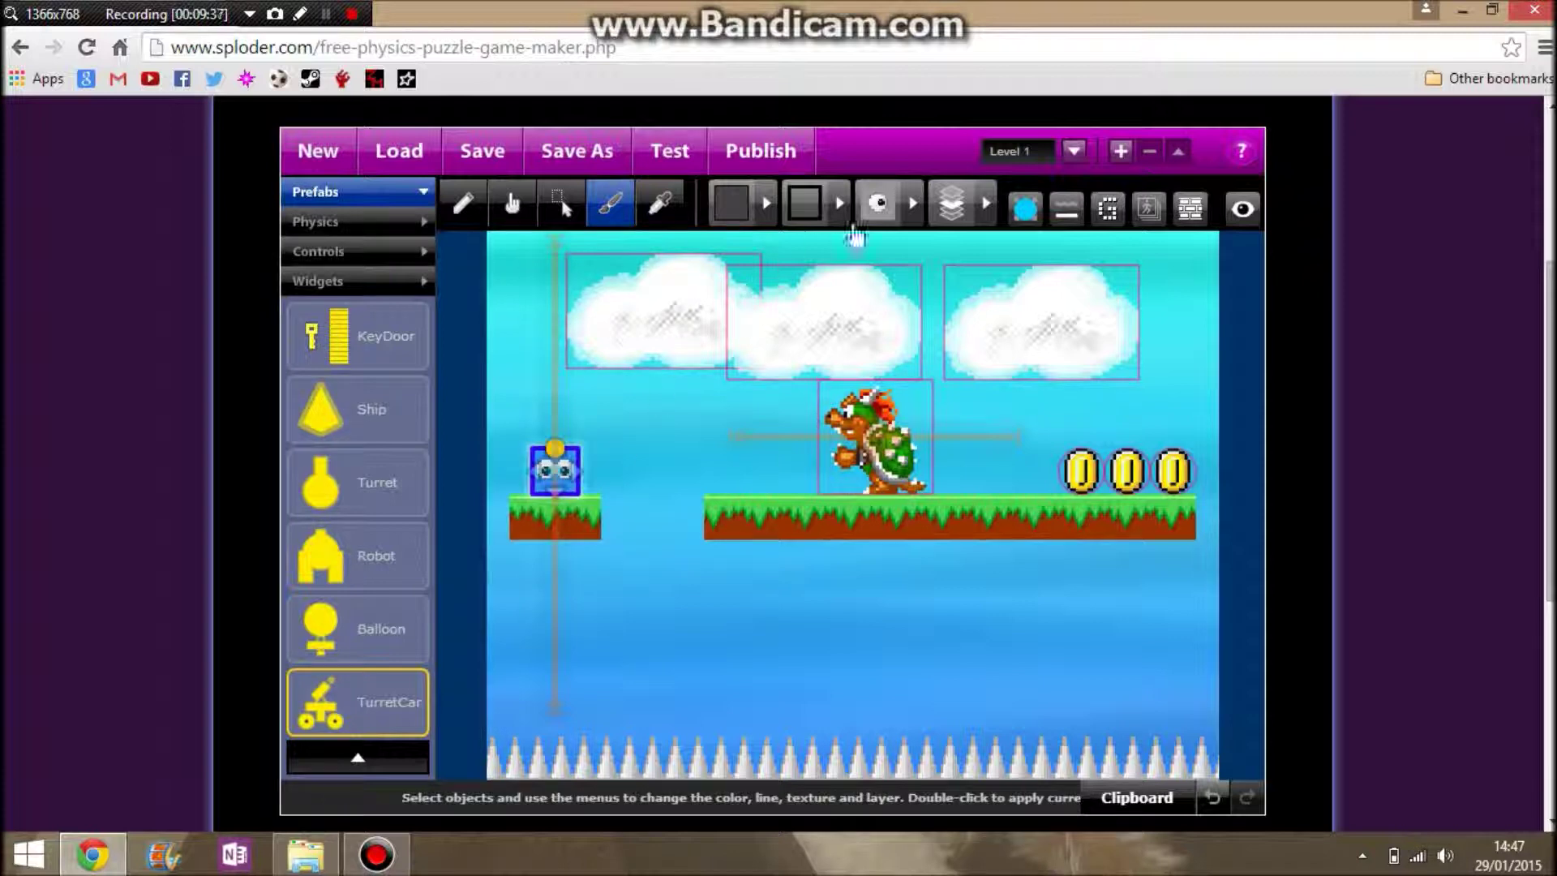
click(952, 232)
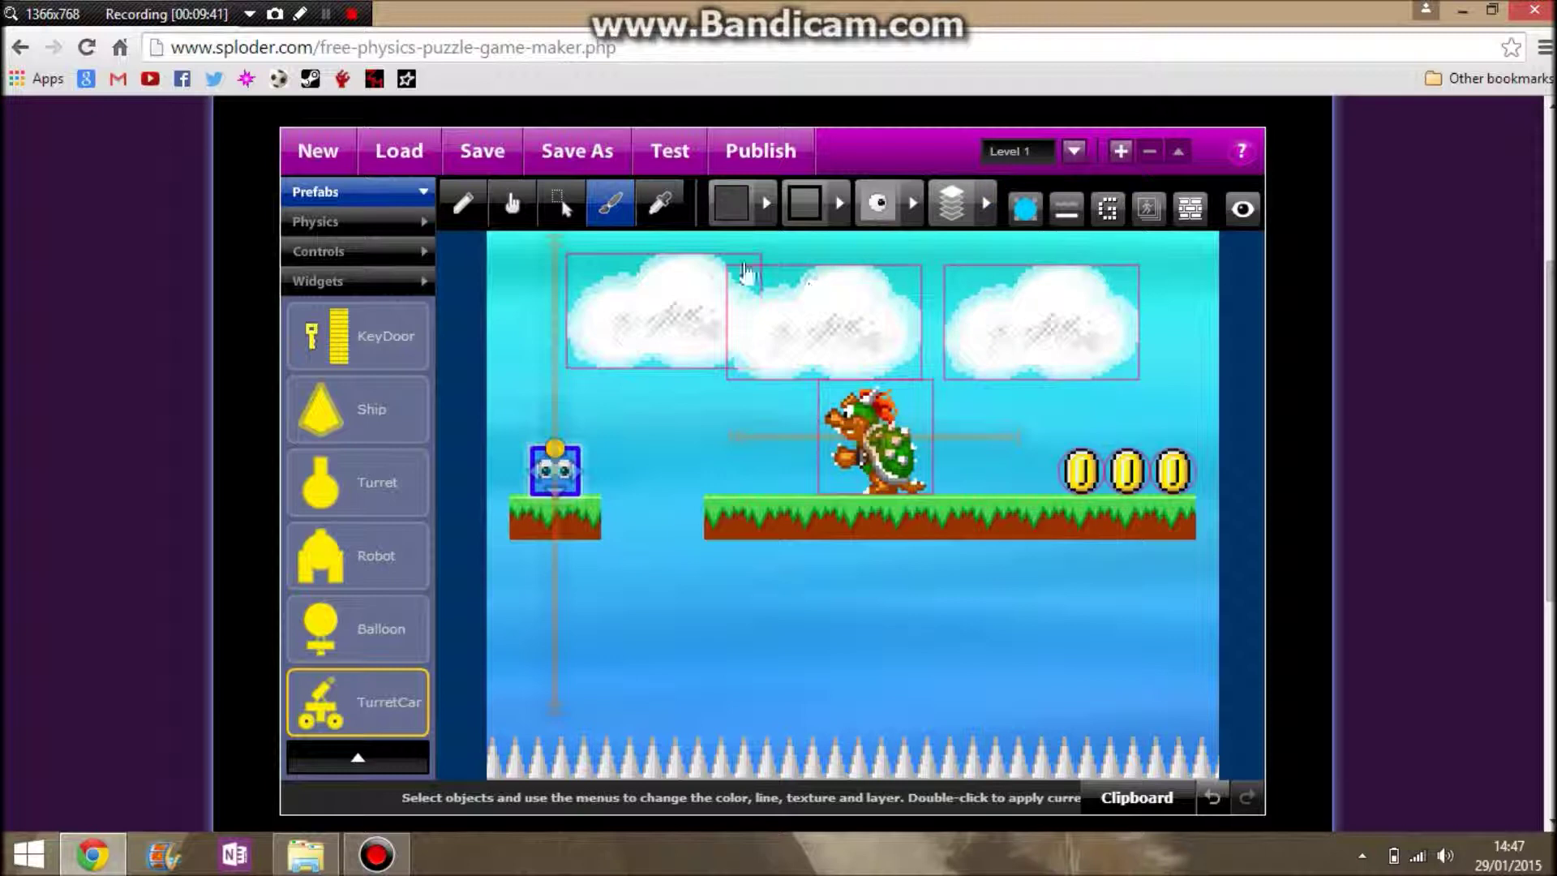
click(693, 138)
key(Right)
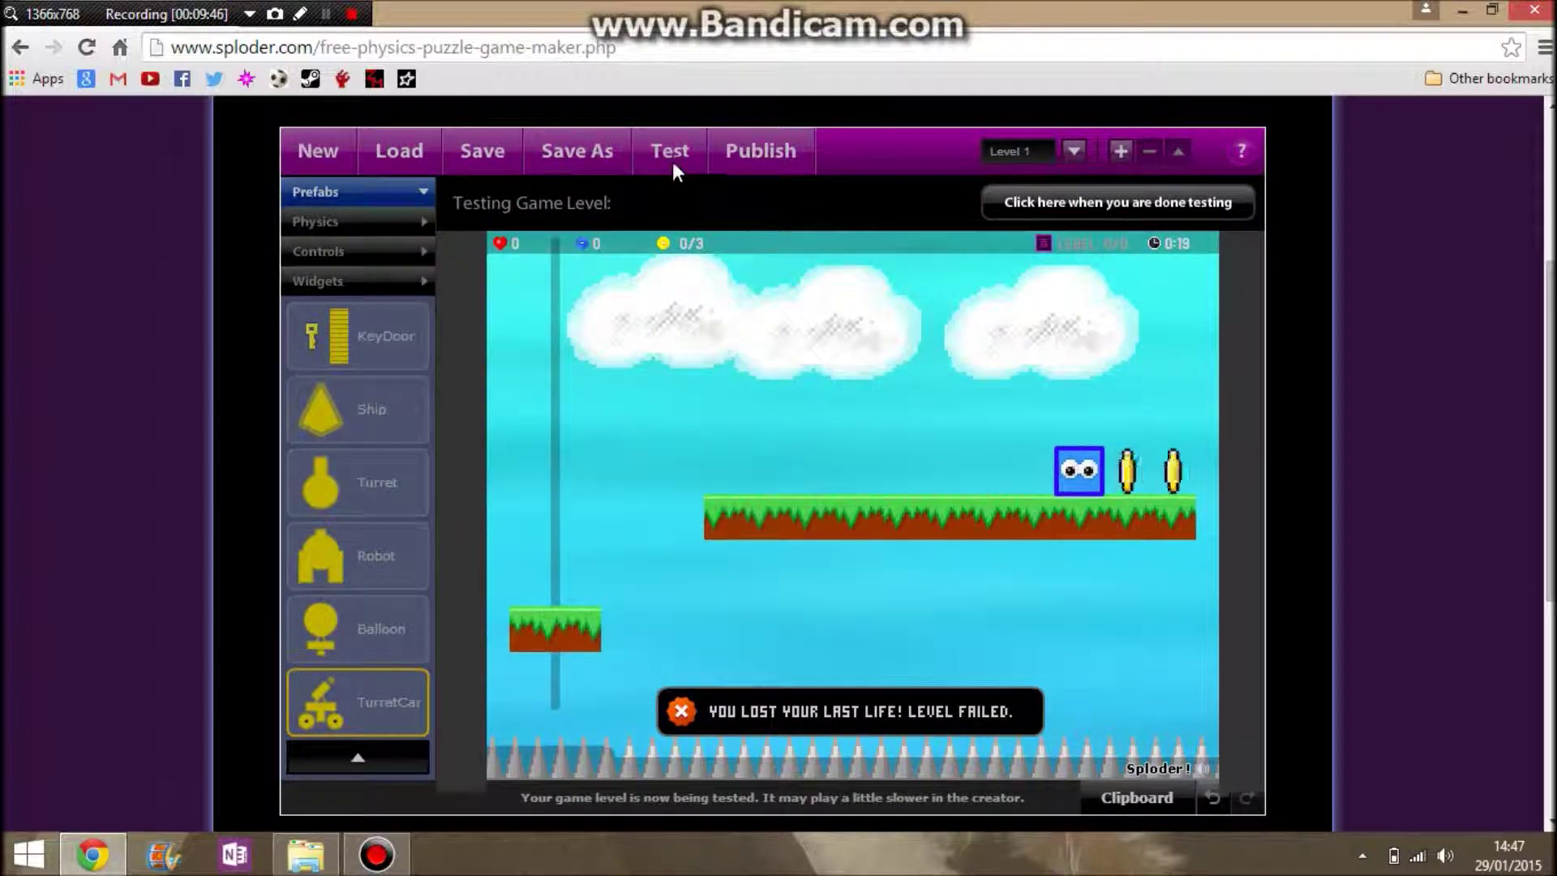
click(1054, 213)
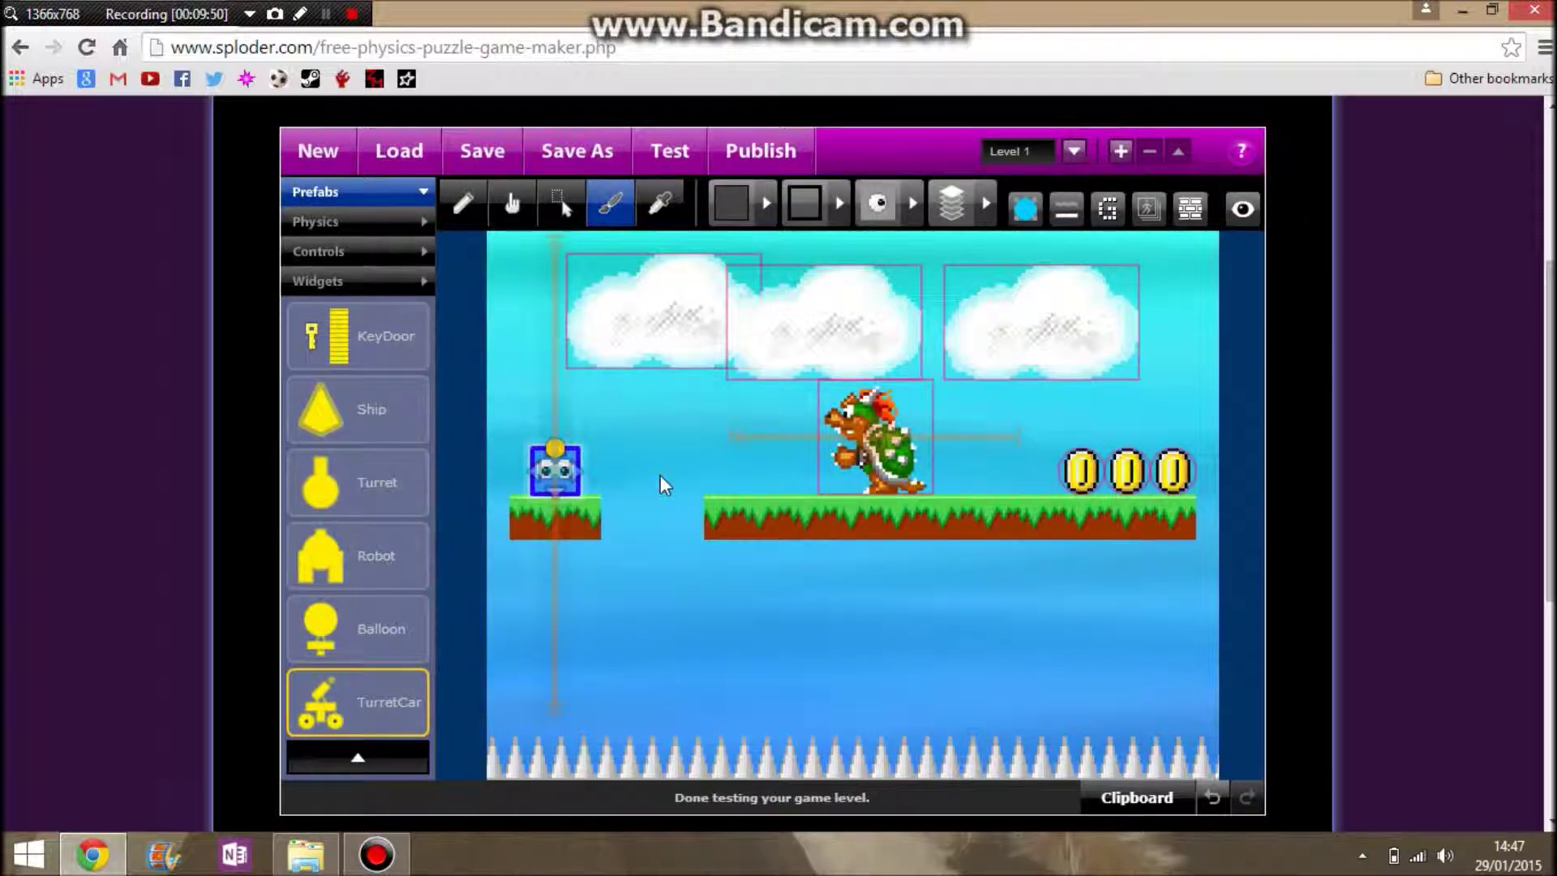
click(683, 468)
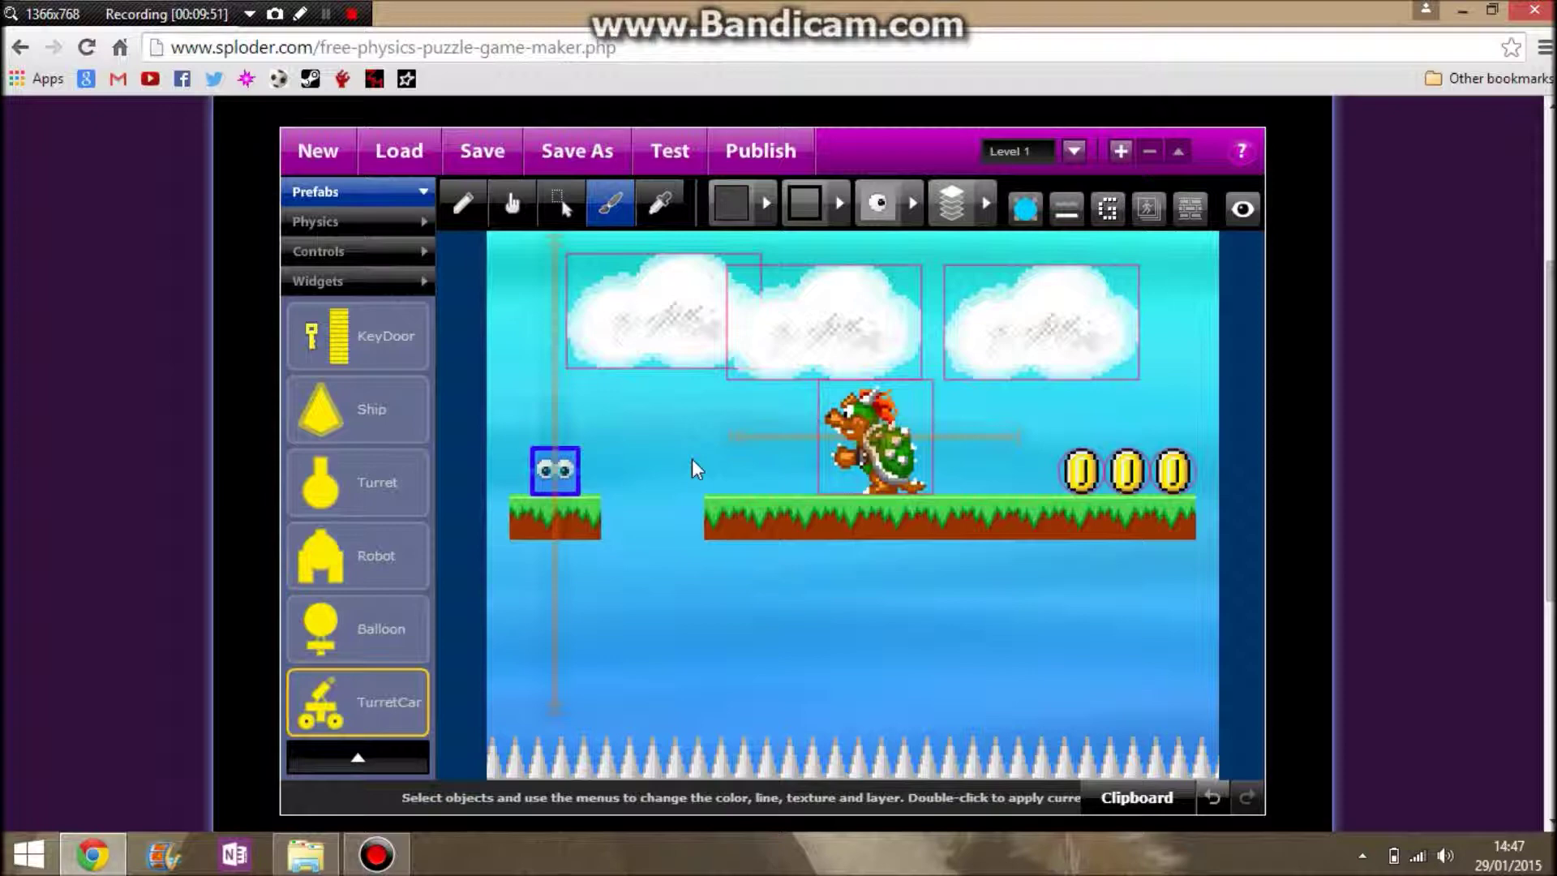